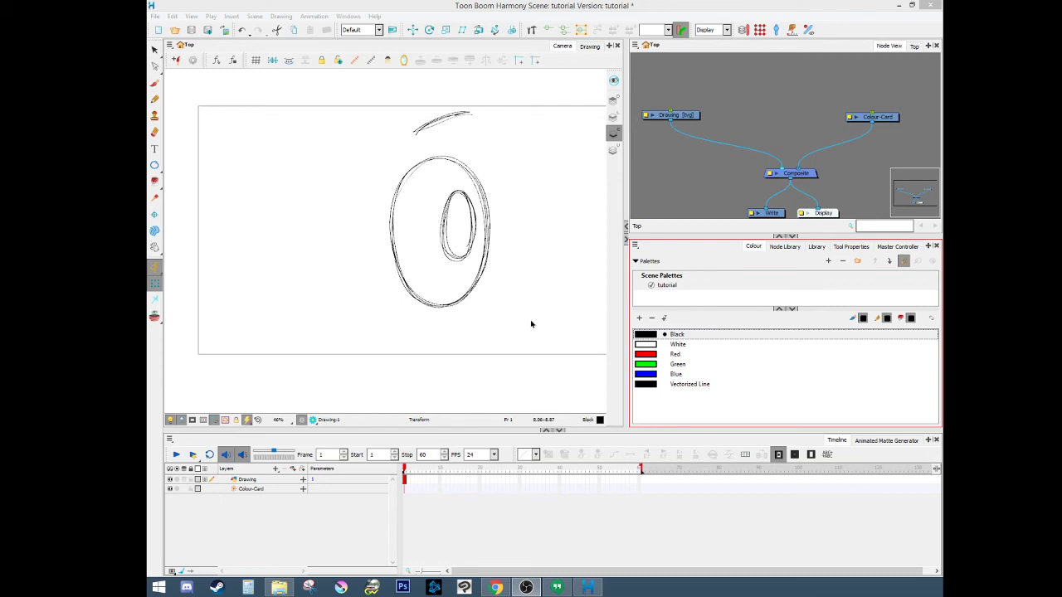
- Enlarge the node network and camera viewing areas, with the eye sketch kept in view
left_click_drag(678, 236, 678, 288)
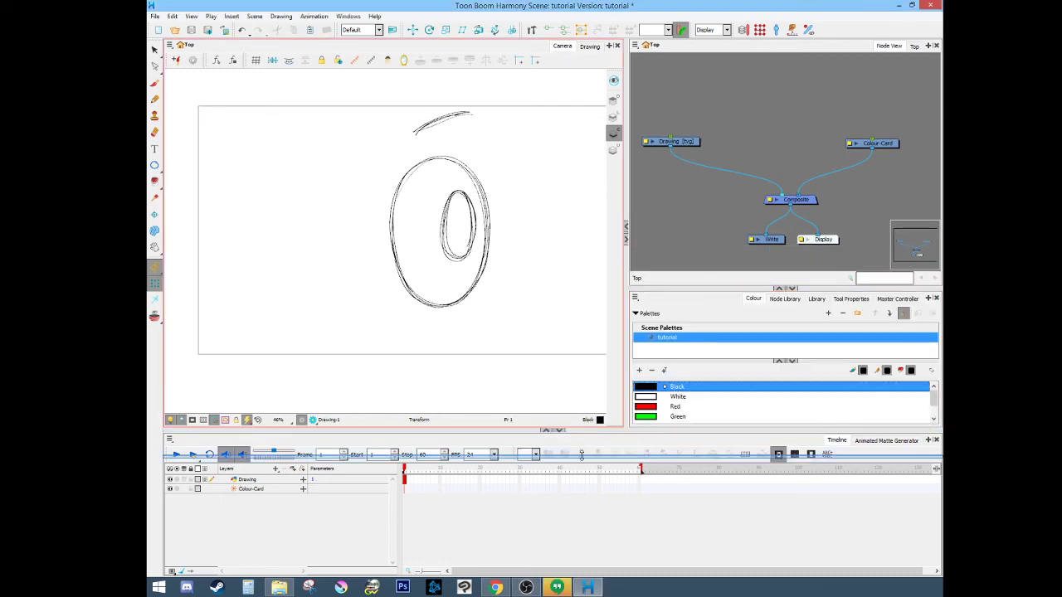
left_click_drag(581, 455, 599, 457)
mouse_move(533, 382)
left_mouse_down()
mouse_move(487, 382)
mouse_move(488, 369)
left_mouse_up()
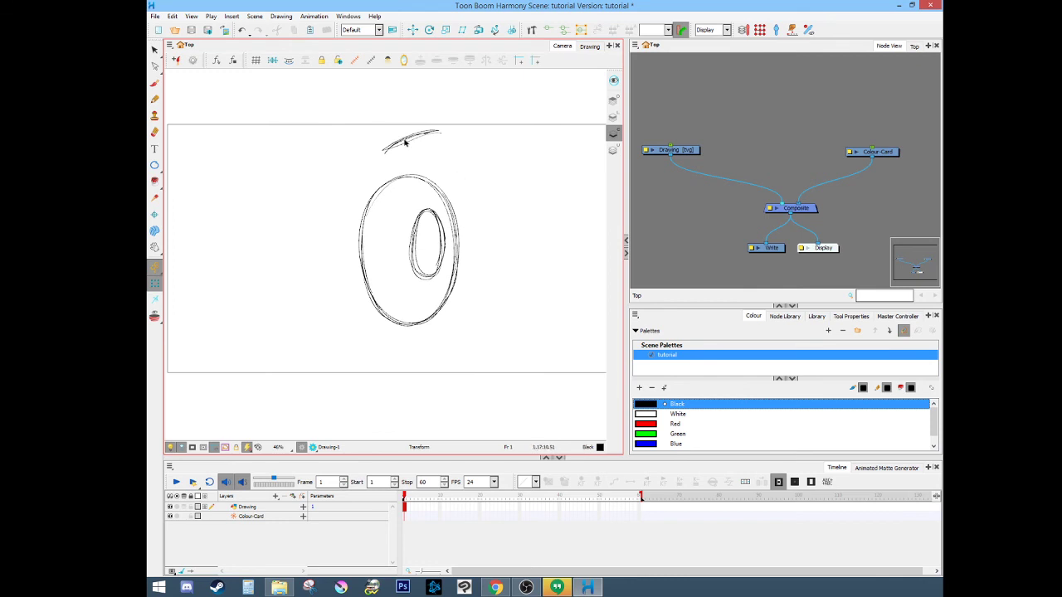
- Add a new vector drawing layer named eye
left_click(818, 254)
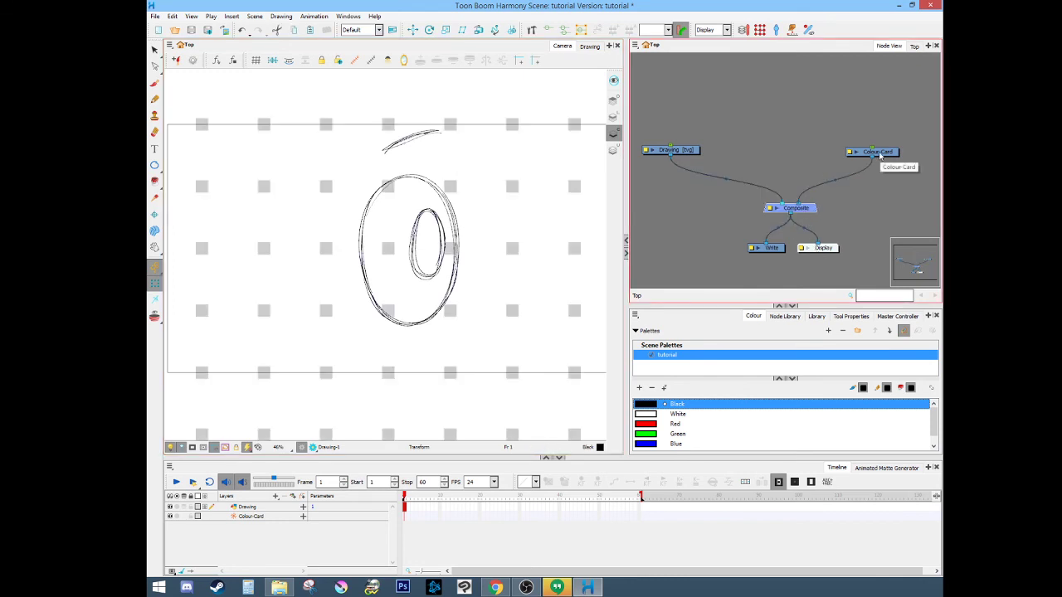
left_click(296, 496)
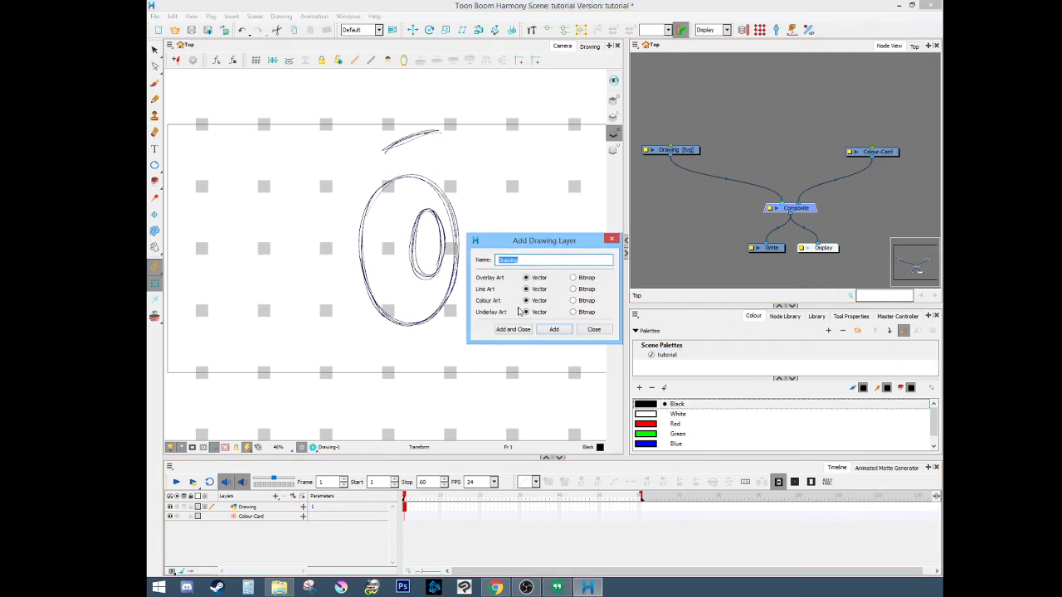
type("eye")
key("Return")
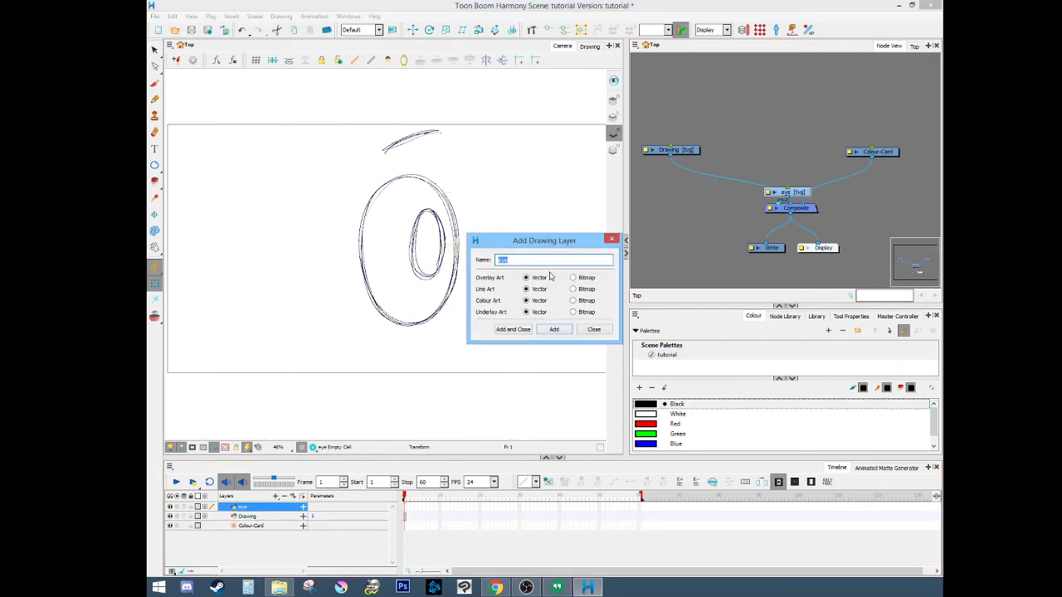
left_click(611, 240)
- Move the eye drawing node away from the Composite, group it on its own, and open the group
mouse_move(798, 193)
left_mouse_down()
mouse_move(678, 188)
mouse_move(685, 126)
mouse_move(700, 148)
left_mouse_up()
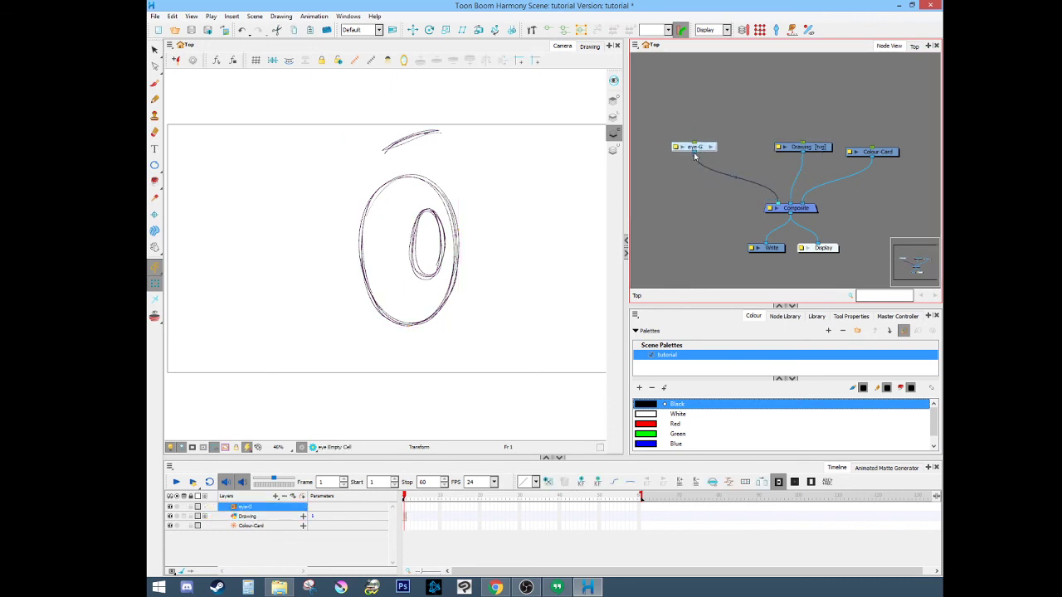
key("ctrl+e")
left_click(680, 286)
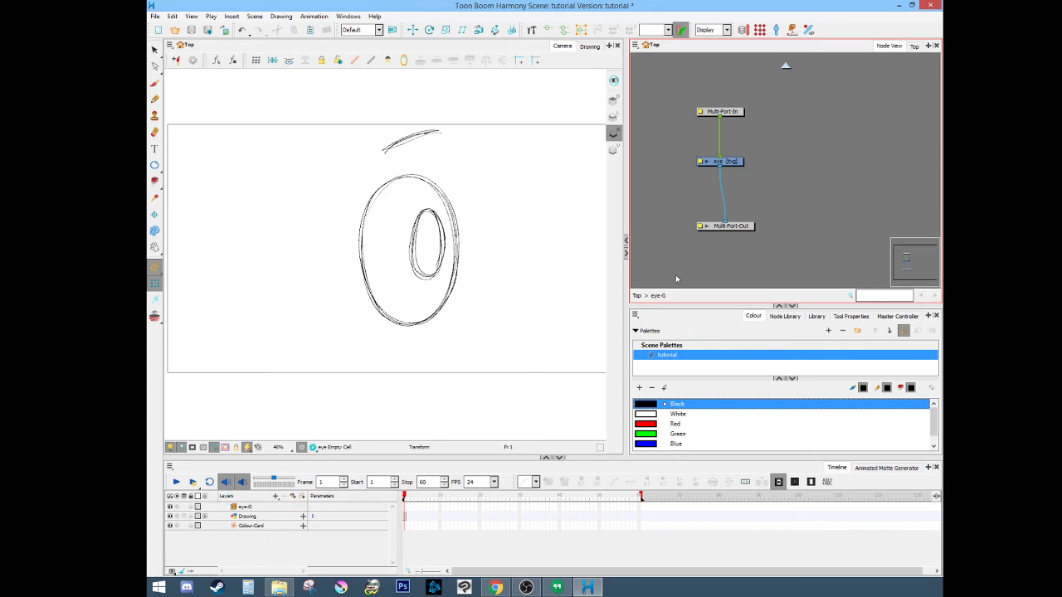
- Copy the Composite node from the top level and paste it inside the eye group
left_click(637, 295)
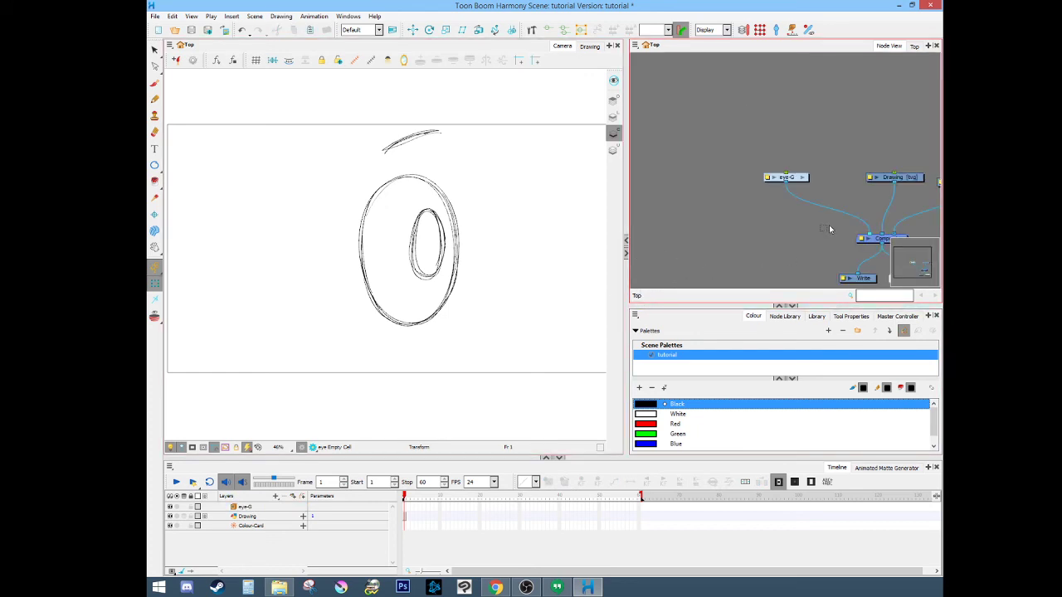
left_click(862, 240)
left_click(803, 178)
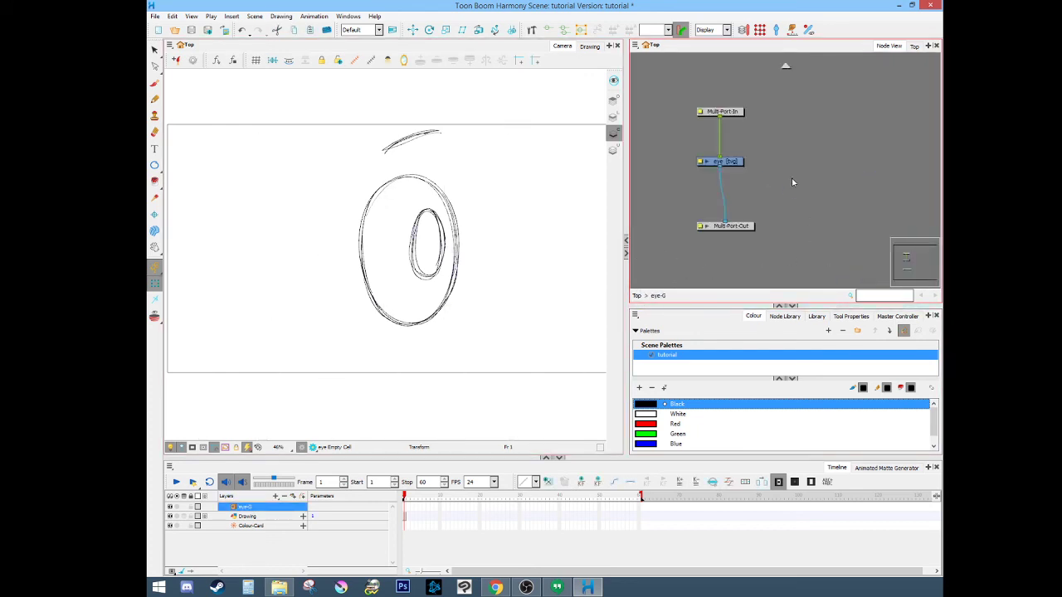
key("ctrl+v")
- Connect the pasted Composite between the eye drawing node and Multi-Port-Out, moving the port nodes apart
mouse_move(719, 210)
left_mouse_down()
mouse_move(722, 190)
mouse_move(725, 221)
left_mouse_up()
left_click_drag(673, 185, 738, 251)
left_click_drag(728, 142, 719, 65)
scroll(691, 123, "down", 2)
left_click(724, 194)
left_click(727, 236)
left_click_drag(732, 228, 733, 282)
- Space out the eye drawing and Composite nodes, with the Composite directly above Multi-Port-Out
left_click_drag(737, 162, 645, 117)
left_click_drag(736, 195, 737, 234)
left_click_drag(650, 199, 699, 196)
left_click_drag(687, 119, 675, 123)
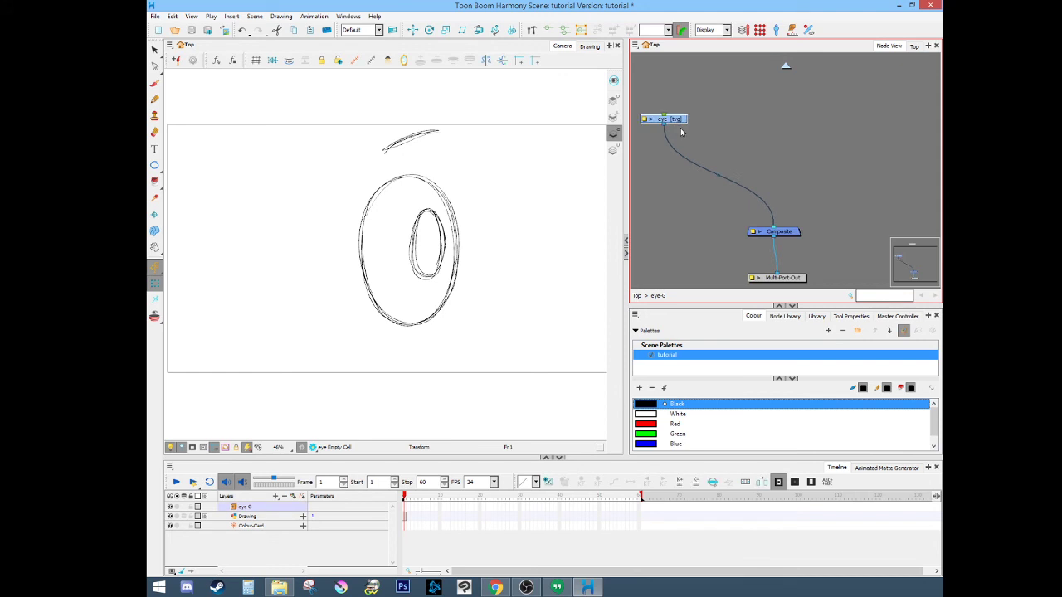
left_click_drag(669, 122, 671, 122)
left_click_drag(779, 234, 782, 234)
left_click_drag(668, 120, 657, 119)
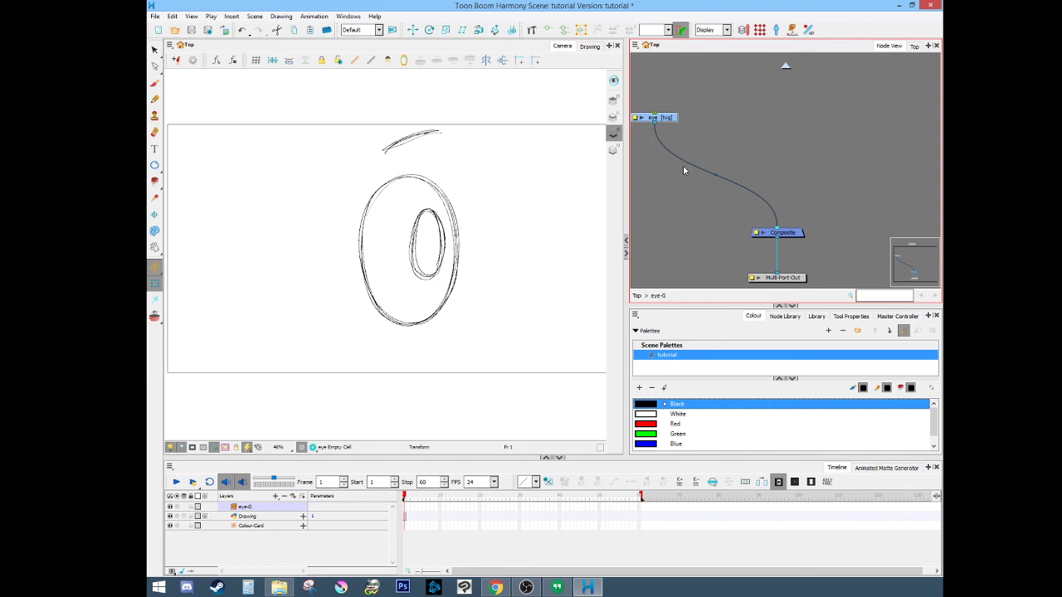
- Rename the eye drawing layer as eye_line in its layer properties
double_click(653, 118)
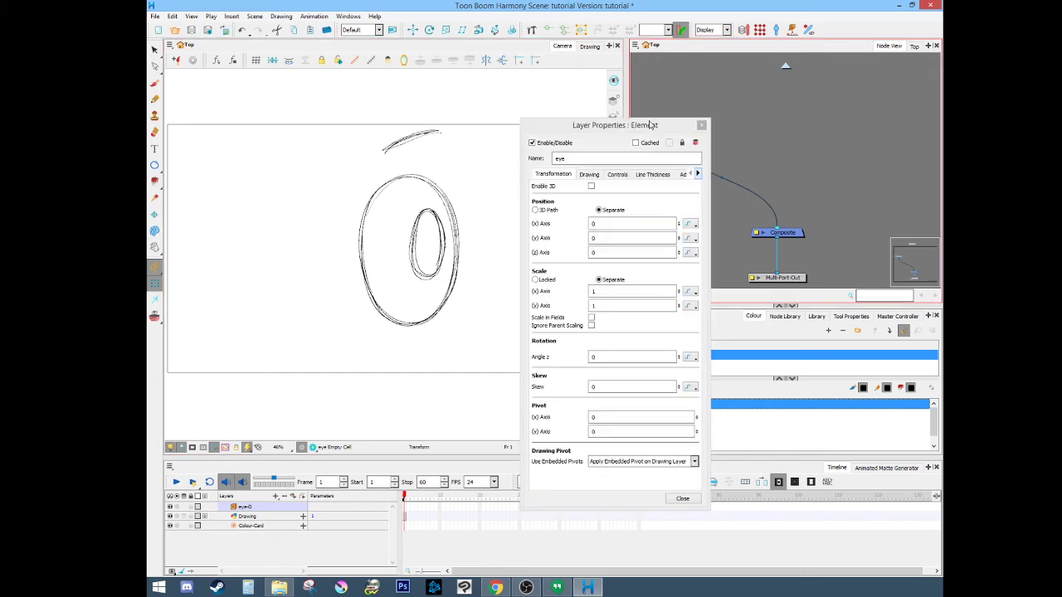
left_click_drag(649, 125, 640, 124)
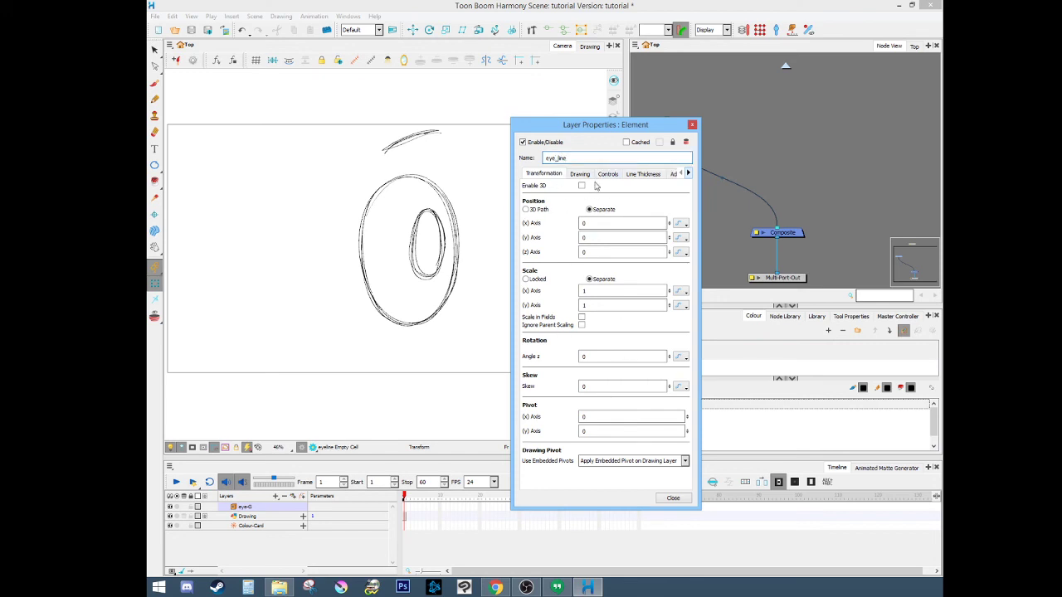
left_click(585, 175)
left_click(614, 176)
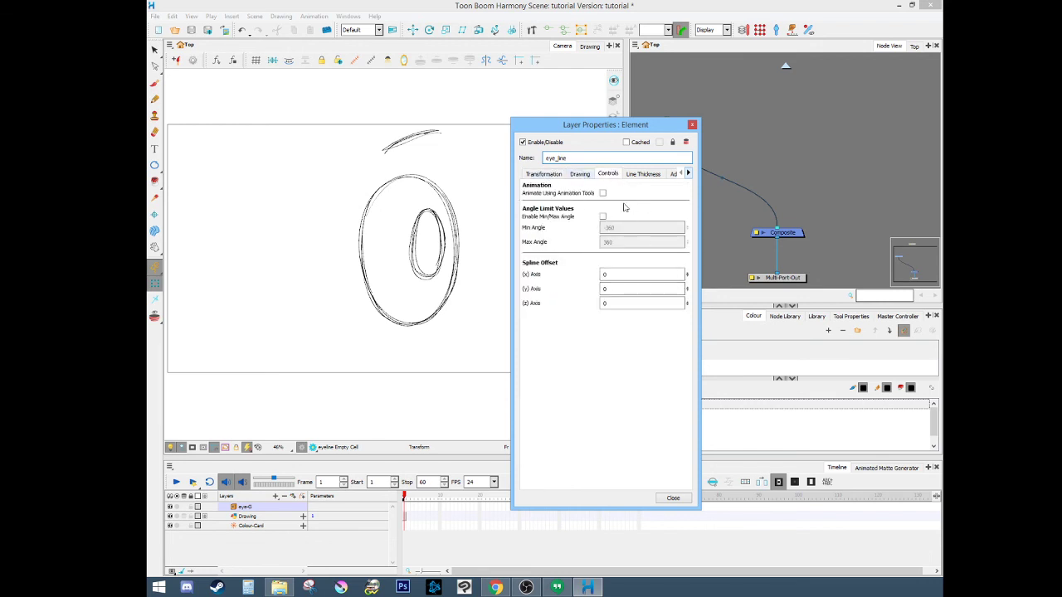
left_click(693, 125)
- Reposition the eye_line node and extend the sketch Drawing layer's exposure to frame 60
left_click_drag(680, 130, 680, 156)
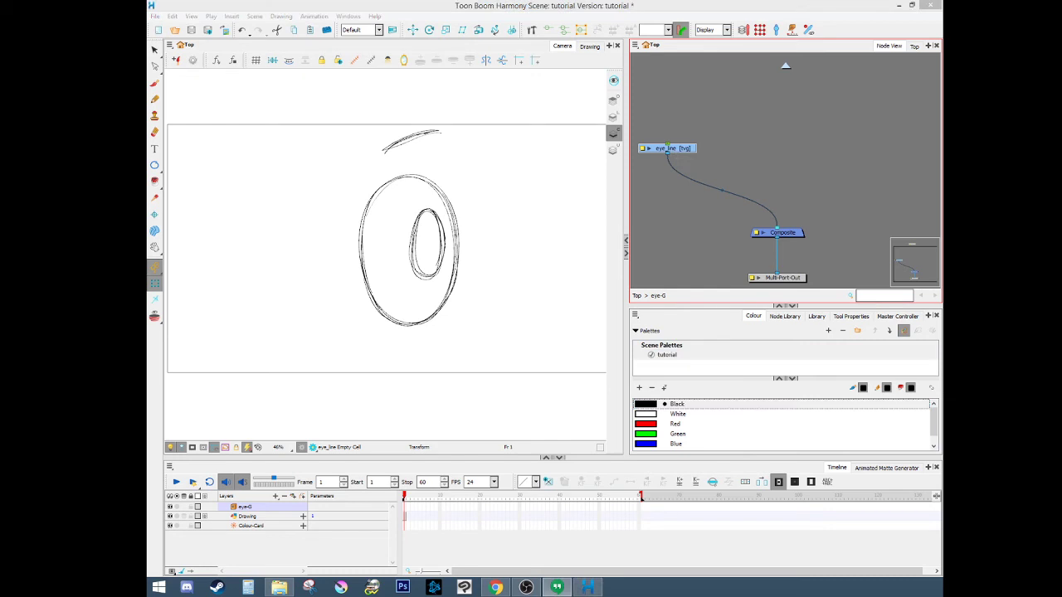
left_click_drag(674, 153, 680, 161)
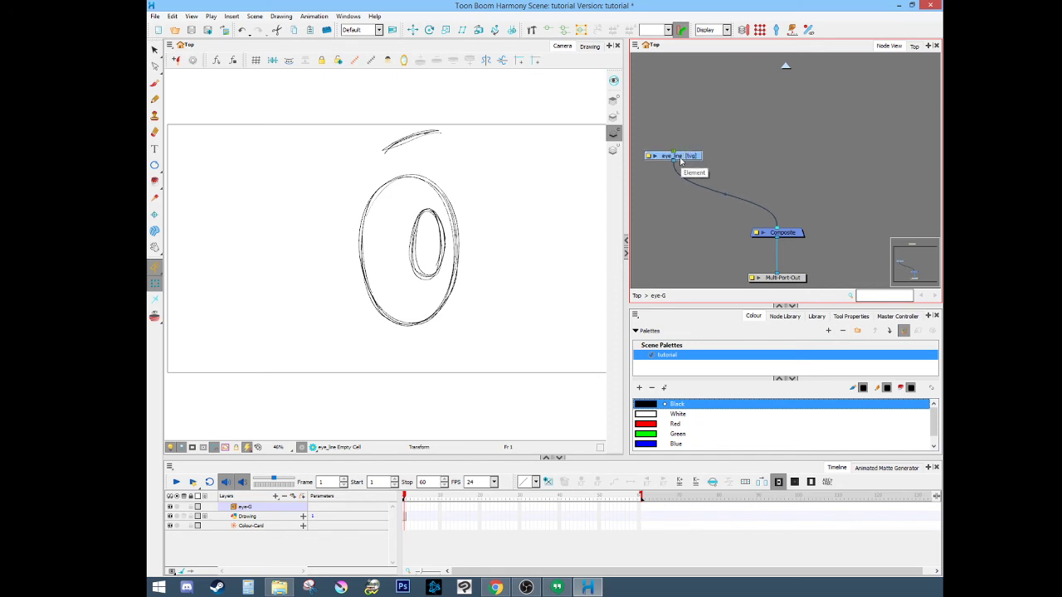
left_click_drag(639, 508, 639, 528)
key("F5")
left_click(405, 496)
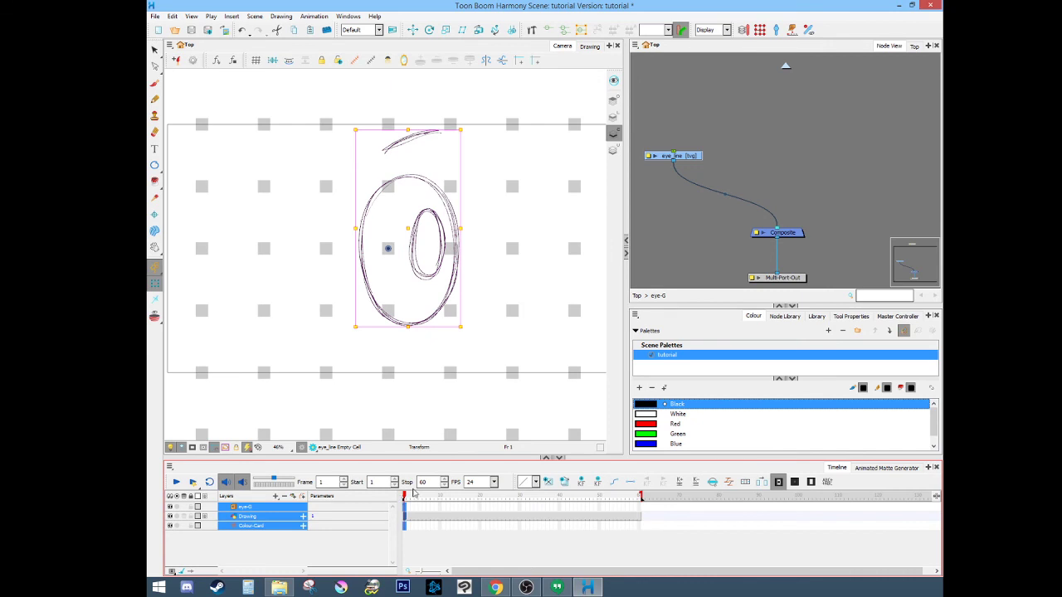
- Draw a black ellipse on eye_line over the sketched outer eye outline and fill it with White
left_click_drag(684, 152, 688, 165)
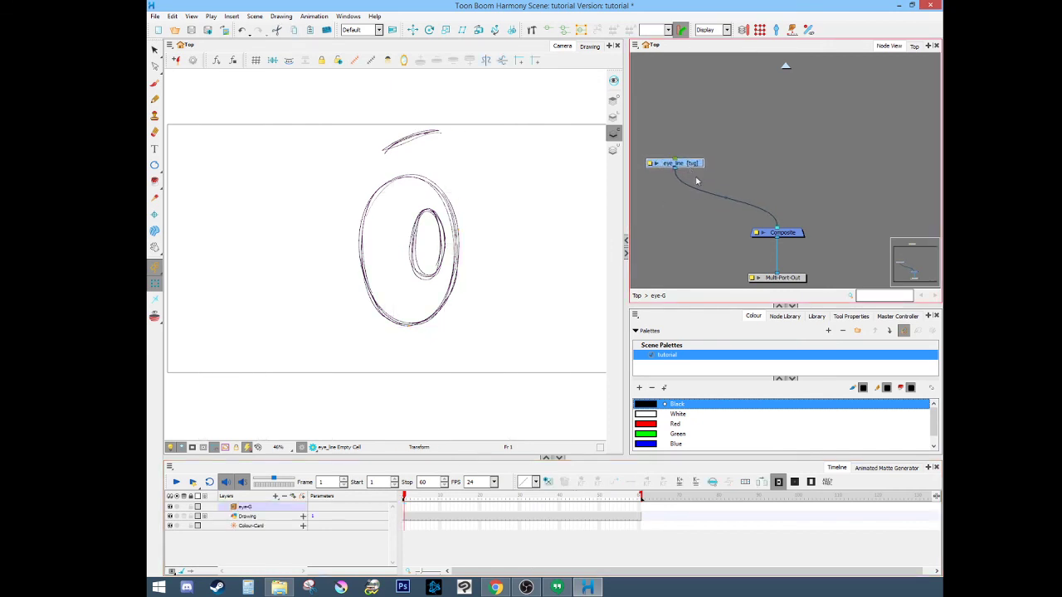
left_click(155, 165)
mouse_move(361, 173)
left_mouse_down()
mouse_move(445, 322)
mouse_move(462, 332)
left_mouse_up()
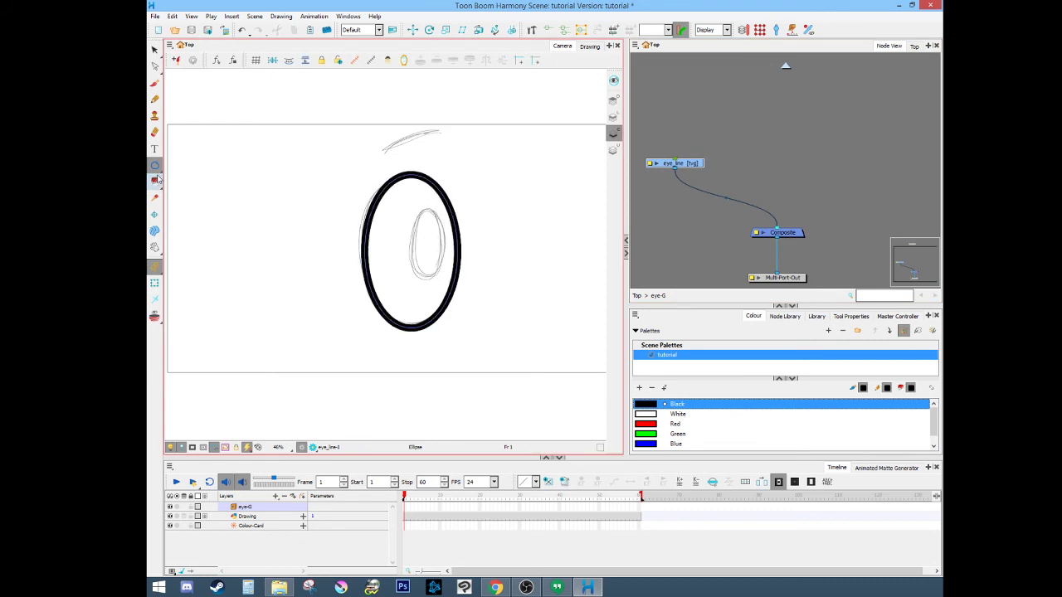
left_click(676, 415)
left_click(154, 181)
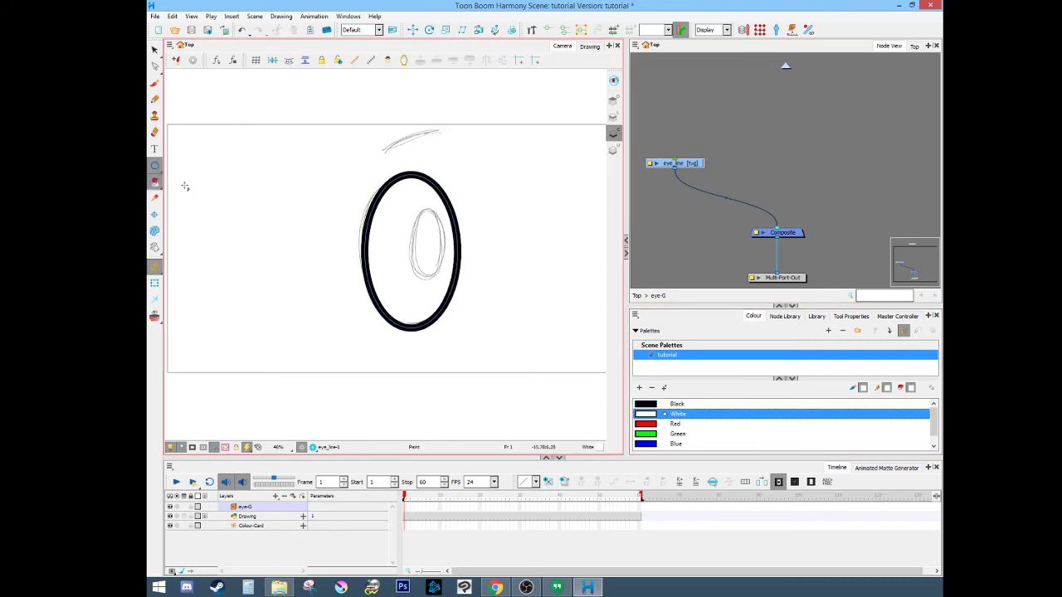
left_click(154, 50)
left_click(404, 252)
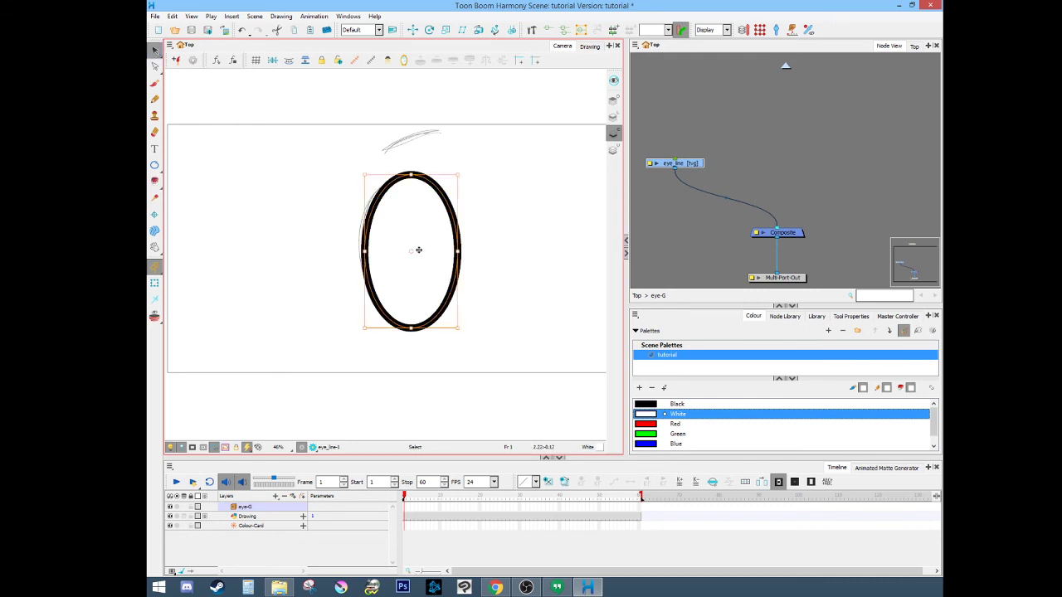
key("Delete")
key("ctrl+z")
key("ctrl+z")
- Move the ellipse's black outline from the Colour Art to the Line Art, leaving the white fill in Colour Art
left_click(371, 286)
key("Delete")
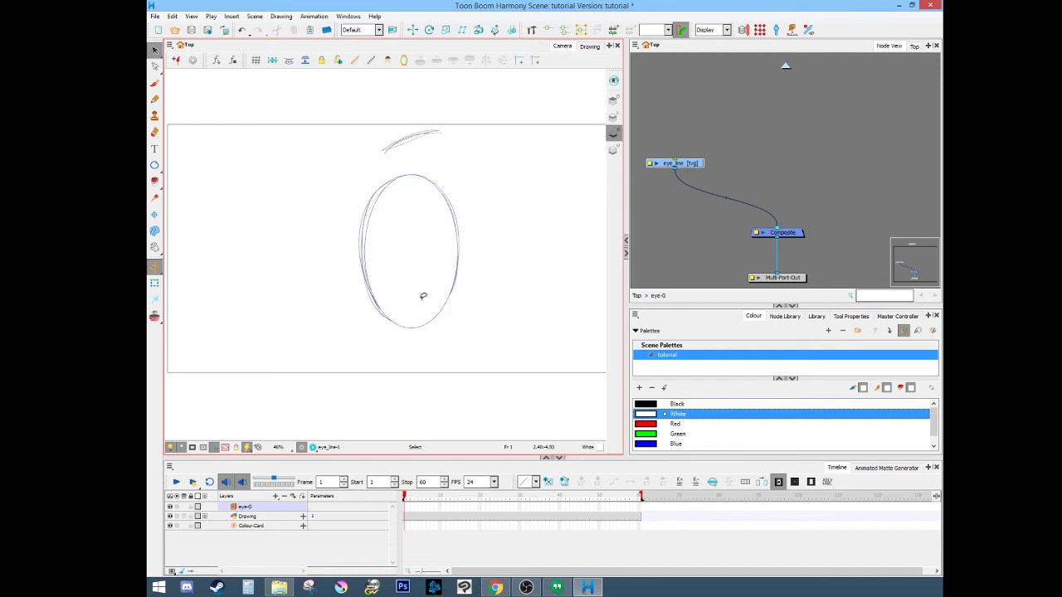
left_click(614, 116)
key("ctrl+z")
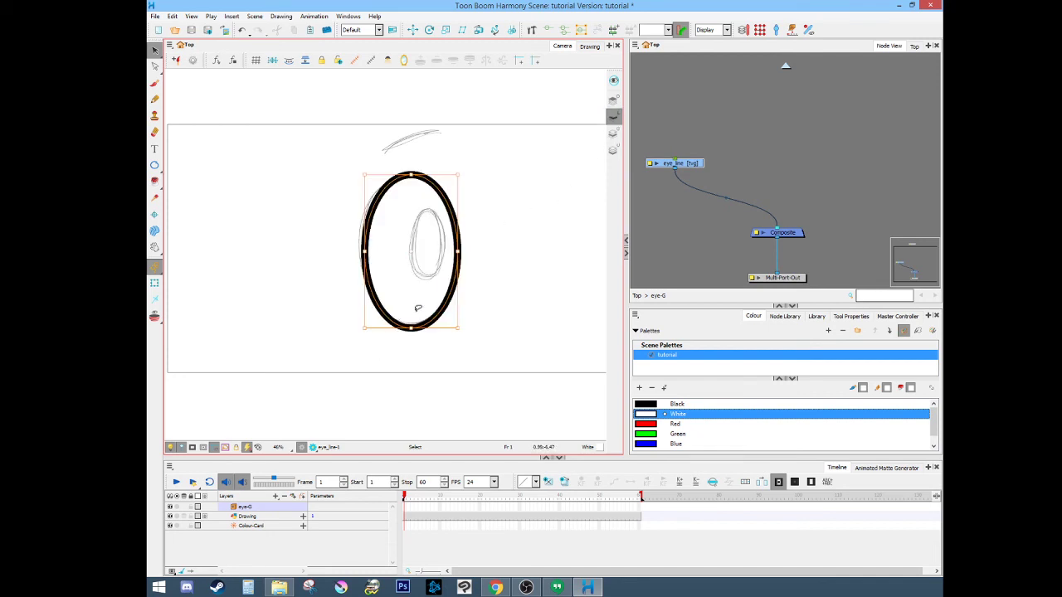
left_click(613, 130)
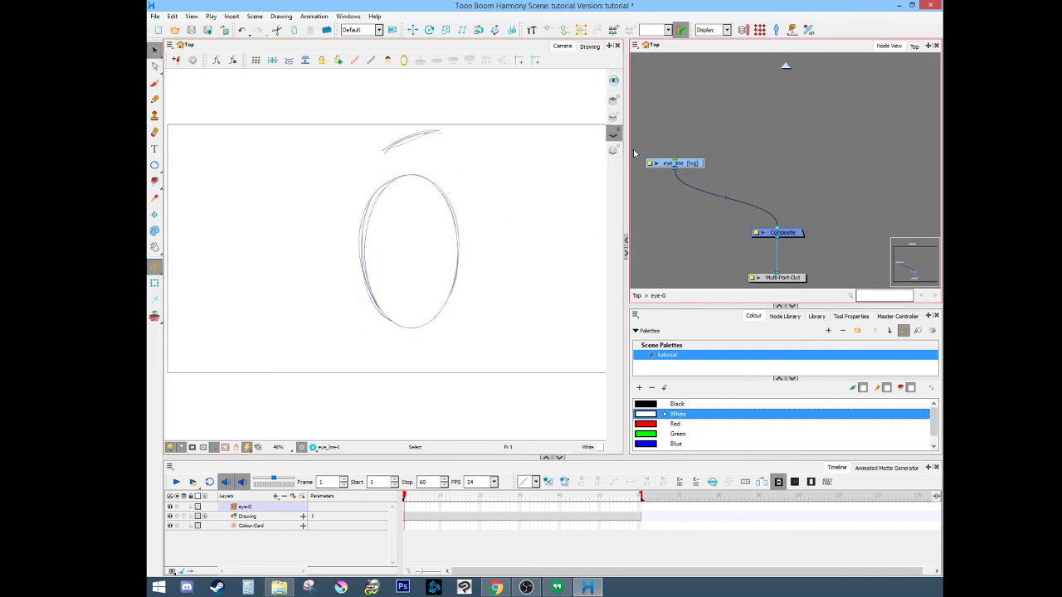
- Duplicate the eye_line drawing node and place the copy beside the original
left_click(153, 282)
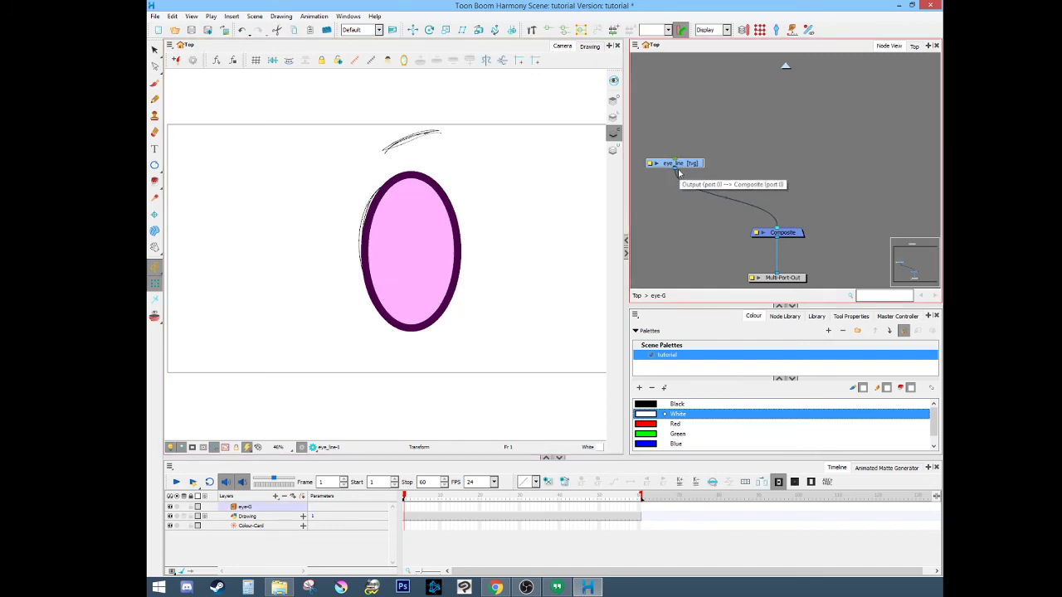
key("ctrl+d")
left_click_drag(727, 176, 803, 171)
left_click_drag(724, 217, 810, 284)
left_click_drag(706, 241, 689, 204)
left_click_drag(776, 197, 753, 229)
left_click(696, 204)
left_click_drag(785, 138, 772, 133)
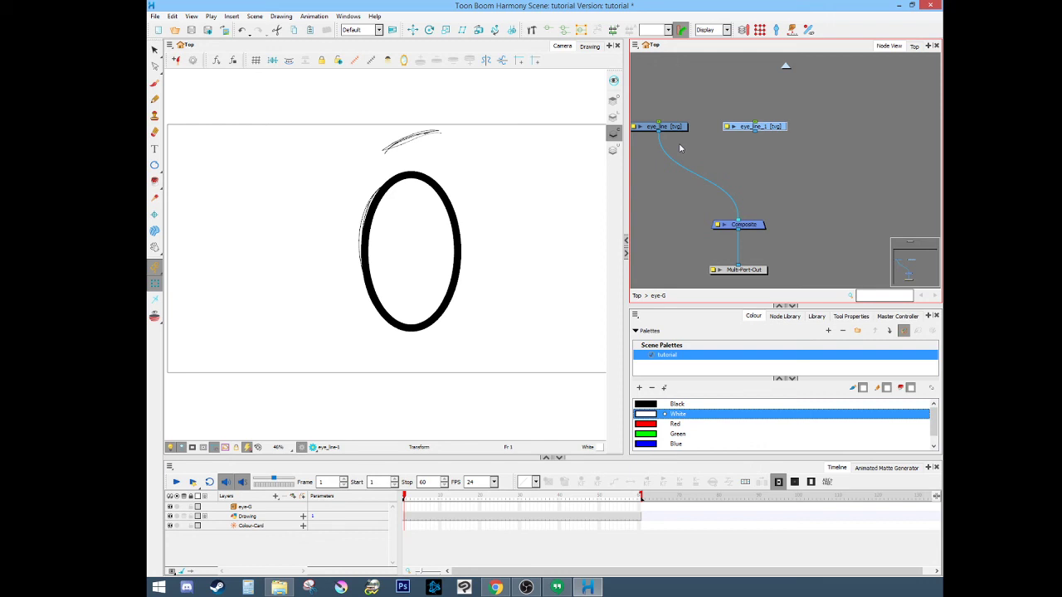
- Connect the duplicated eye_line node to the Composite and line up both drawing nodes above it
left_click_drag(755, 137, 747, 221)
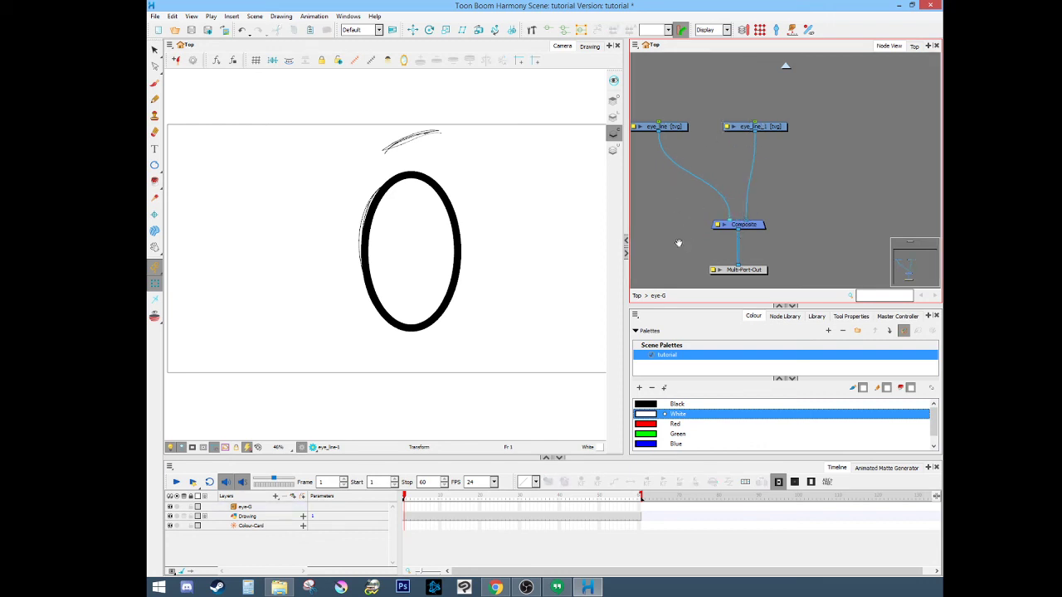
left_click_drag(678, 245, 677, 260)
left_click(742, 127)
left_click_drag(673, 142, 692, 146)
left_click(753, 144)
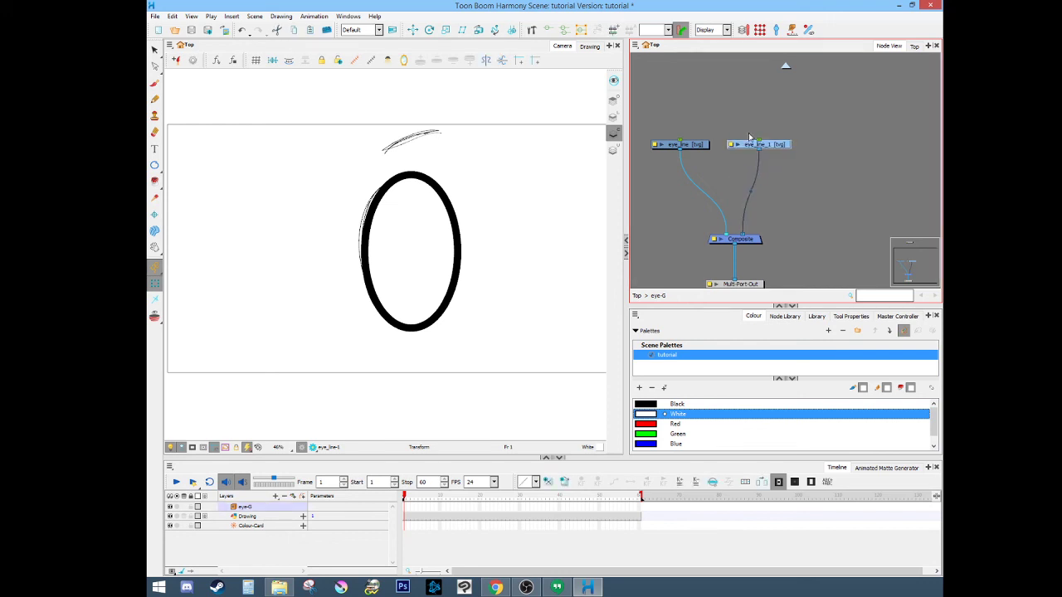
- Insert a Line-Art node between eye_line and the Composite, and a Colour-Art node between the duplicate and the Composite
left_click(780, 317)
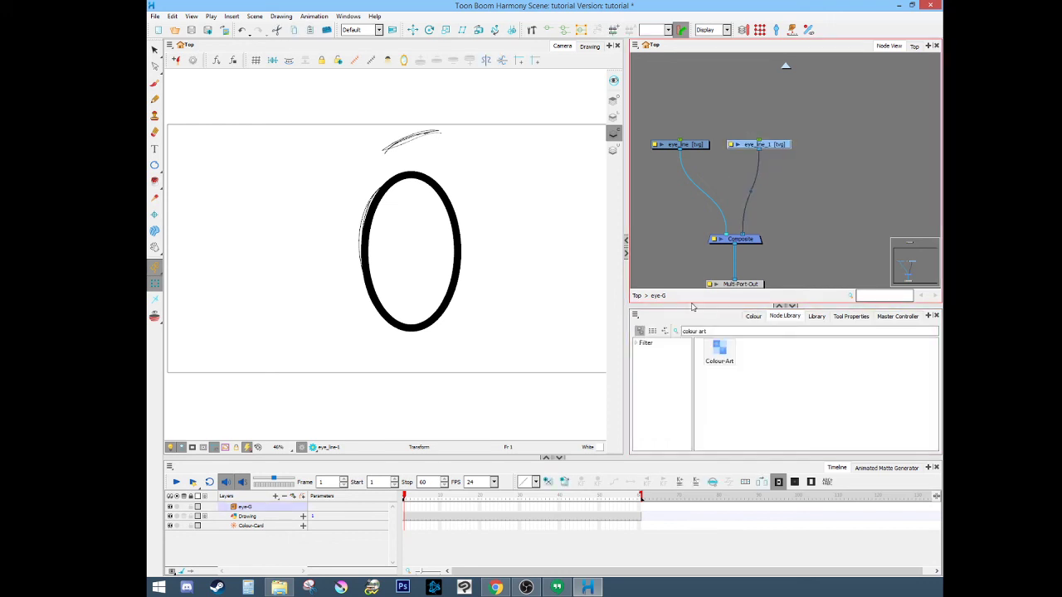
left_click_drag(719, 349, 778, 198)
left_click(677, 331)
type("line")
left_click_drag(769, 349, 701, 186)
left_click_drag(796, 196, 773, 185)
left_click_drag(671, 119, 715, 160)
left_click(748, 146)
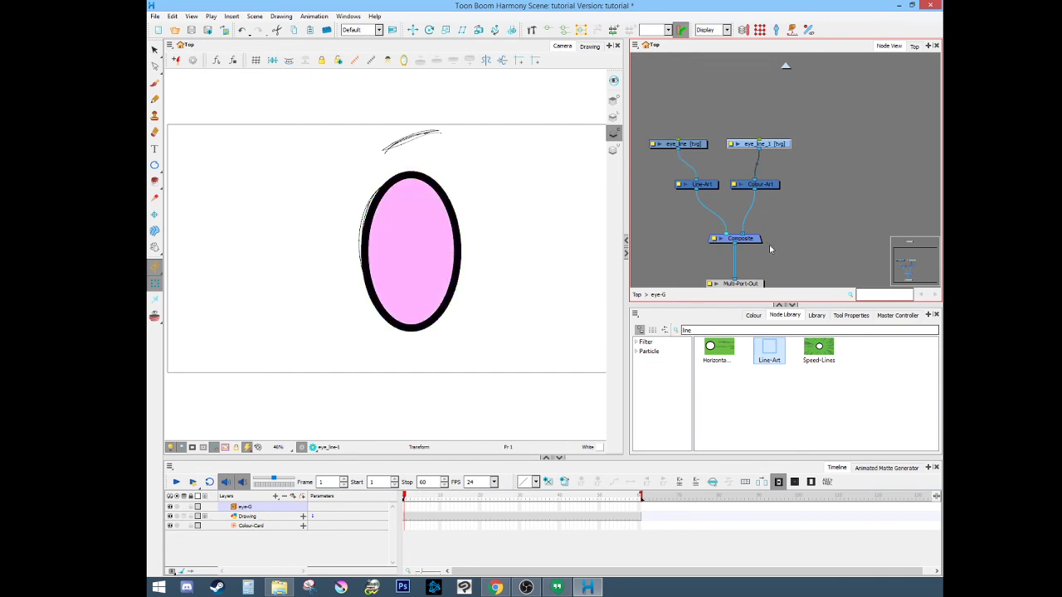
left_click(772, 242)
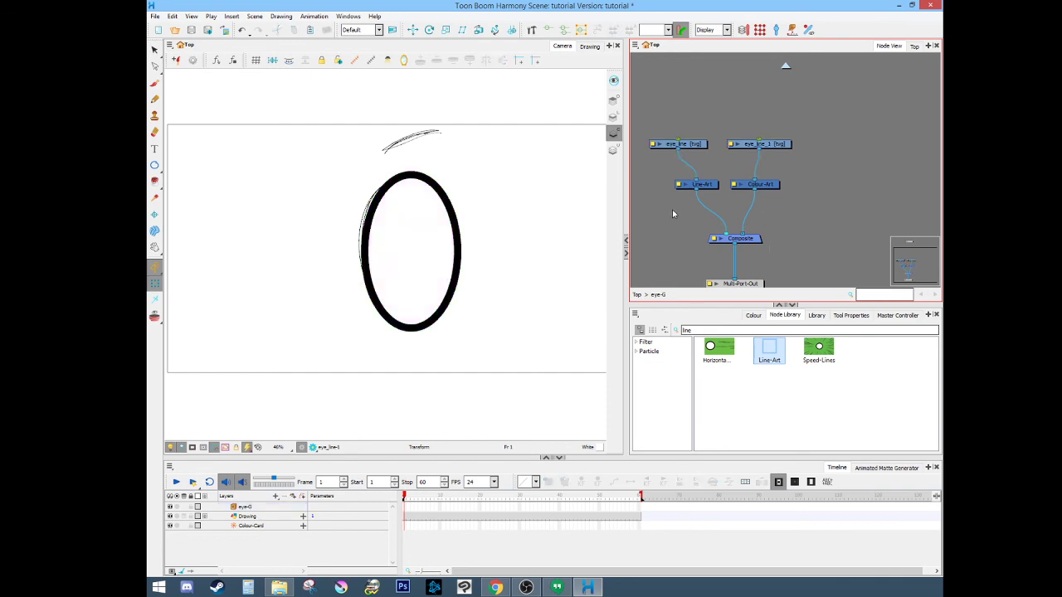
left_click_drag(686, 248, 714, 239)
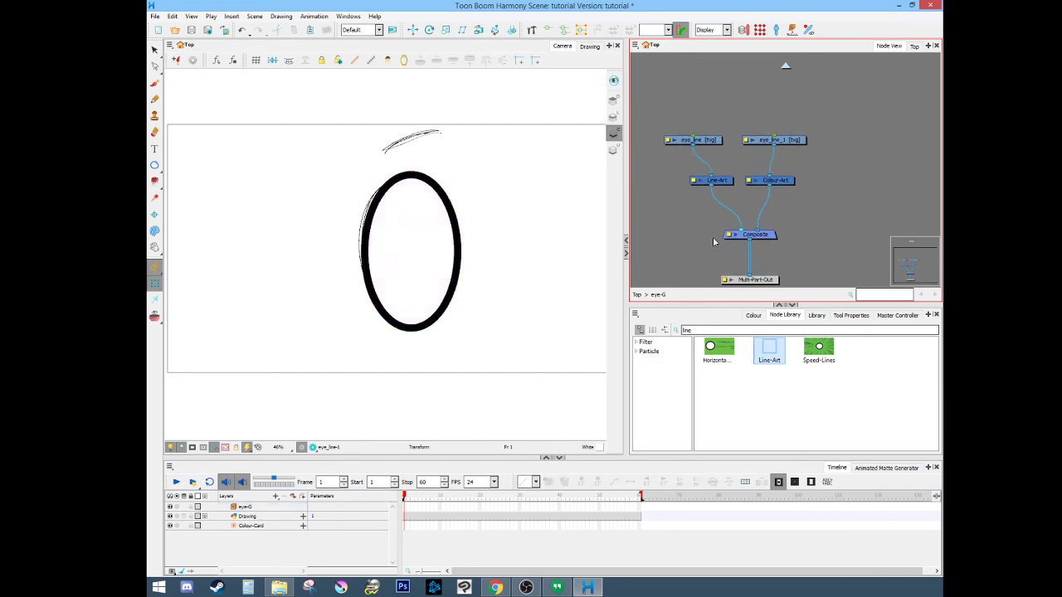
left_click(766, 139)
key("ctrl+p")
left_click(698, 140)
key("ctrl+p")
left_click_drag(682, 193, 665, 220)
- Rename the duplicated drawing layer feeding the Colour-Art node as eye_fill
left_click(726, 131)
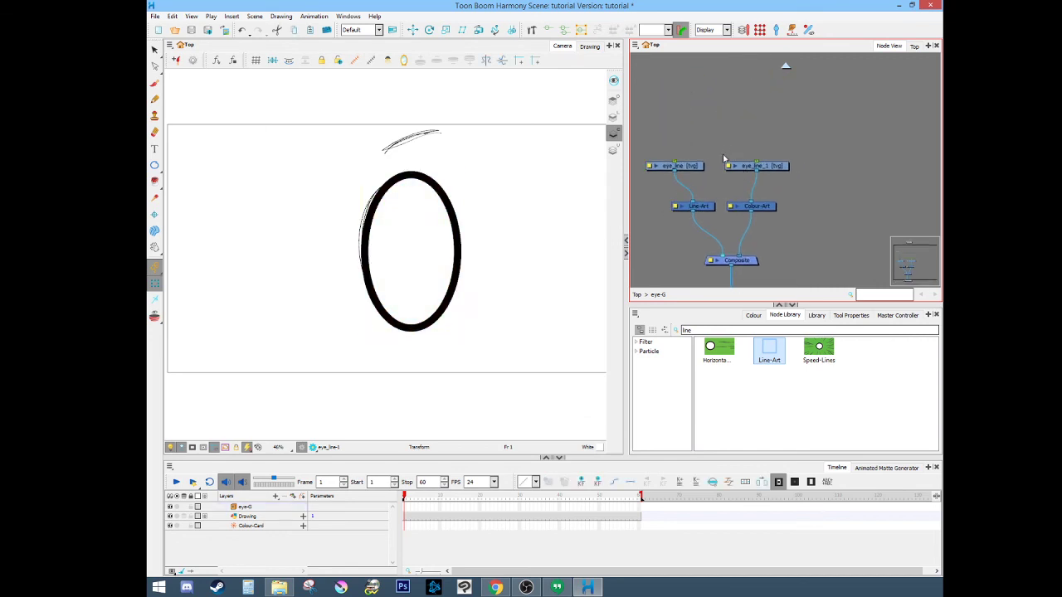
double_click(735, 168)
key("BackSpace")
key("BackSpace")
key("BackSpace")
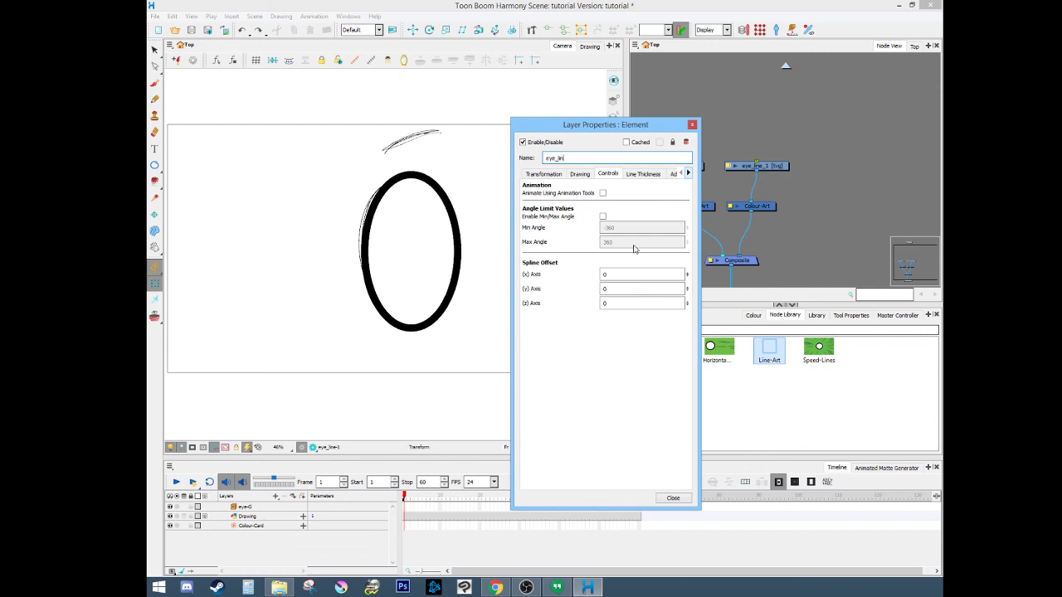
key("Return")
left_click(692, 125)
left_click(770, 168)
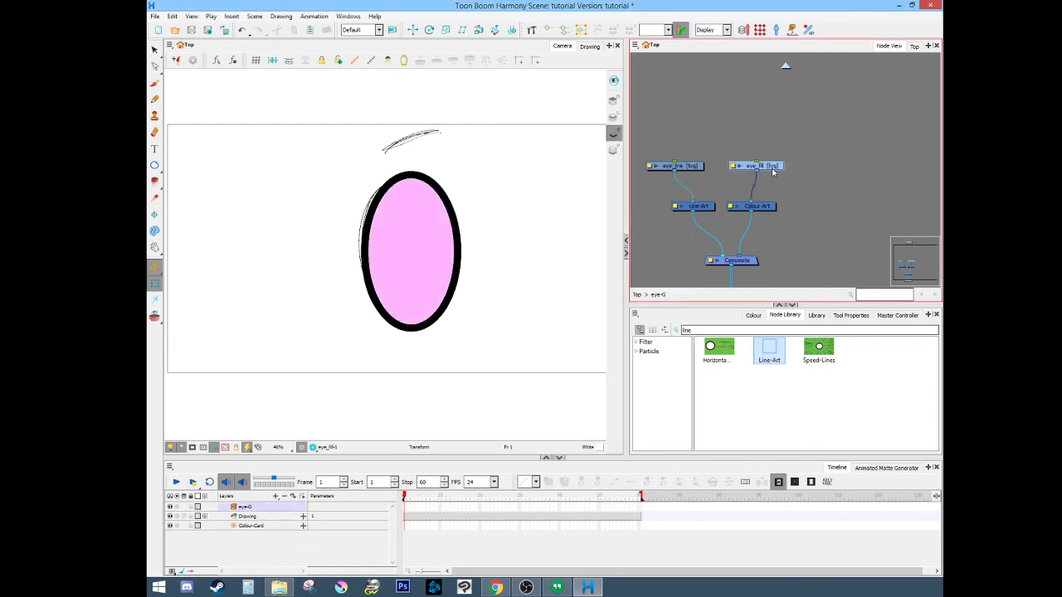
- Add a parent peg above both the eye_fill and eye_line drawings and align the eye_fill peg over its drawing
key("ctrl+p")
left_click(695, 166)
key("ctrl+p")
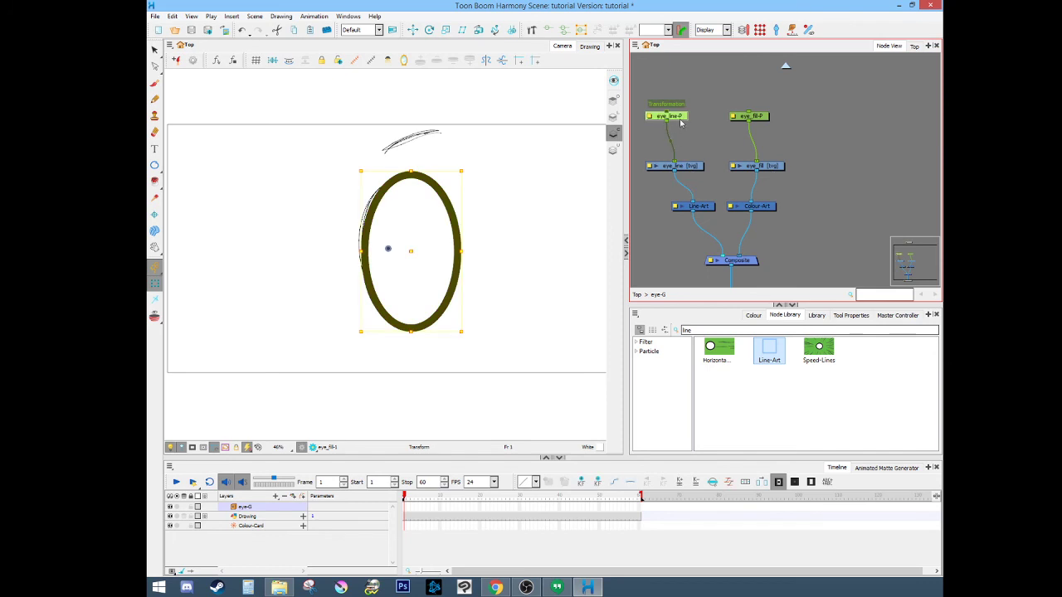
left_click(770, 120)
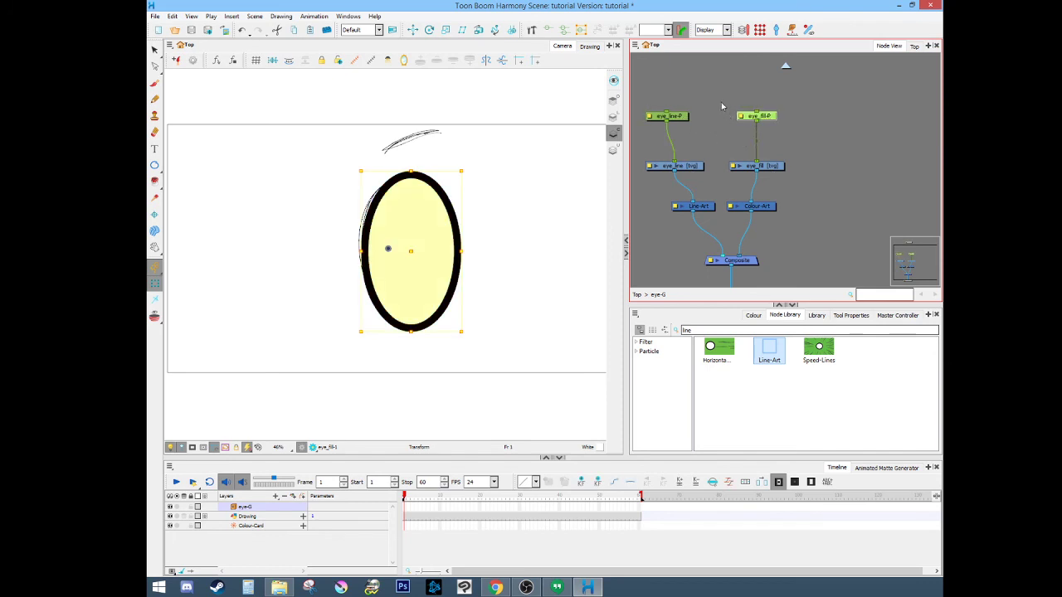
- Move the pivot points of the eye_fill and eye_line pegs to the bottom centre of the eye outline
left_click(763, 166)
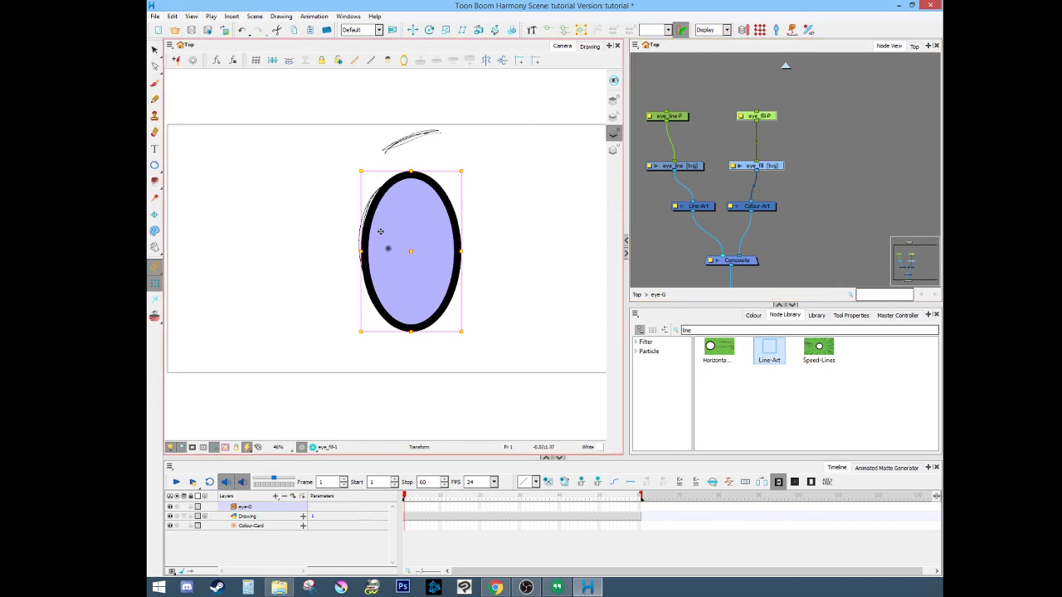
key("space")
mouse_move(322, 319)
left_mouse_down()
mouse_move(350, 318)
mouse_move(280, 306)
mouse_move(305, 311)
left_mouse_up()
left_click_drag(626, 362, 671, 362)
key("space")
left_click_drag(482, 358, 498, 358)
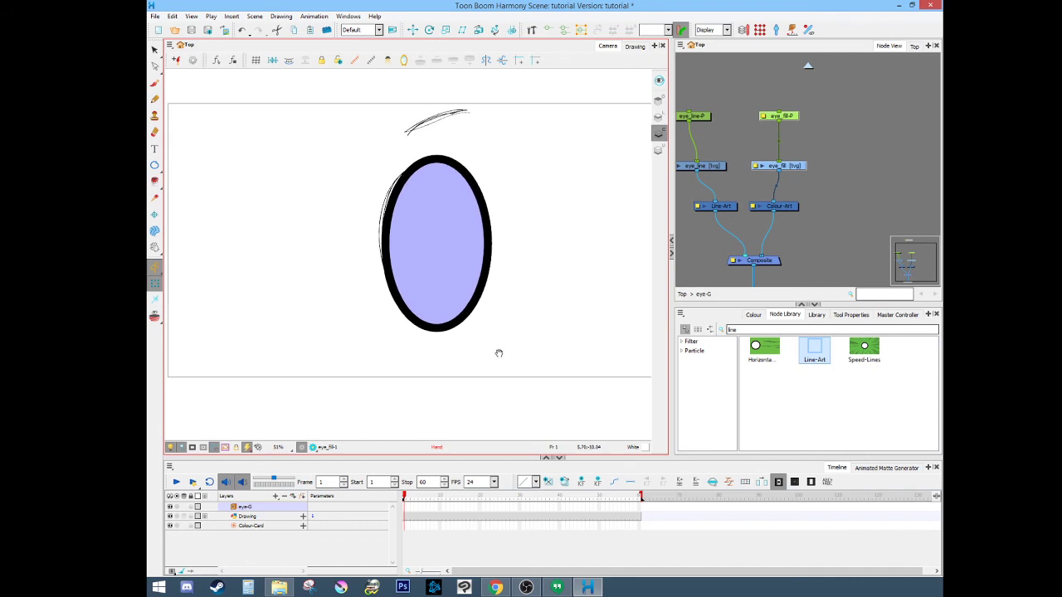
left_click(428, 30)
left_click_drag(412, 242, 434, 328)
left_click_drag(685, 94, 707, 171)
left_click_drag(410, 242, 421, 277)
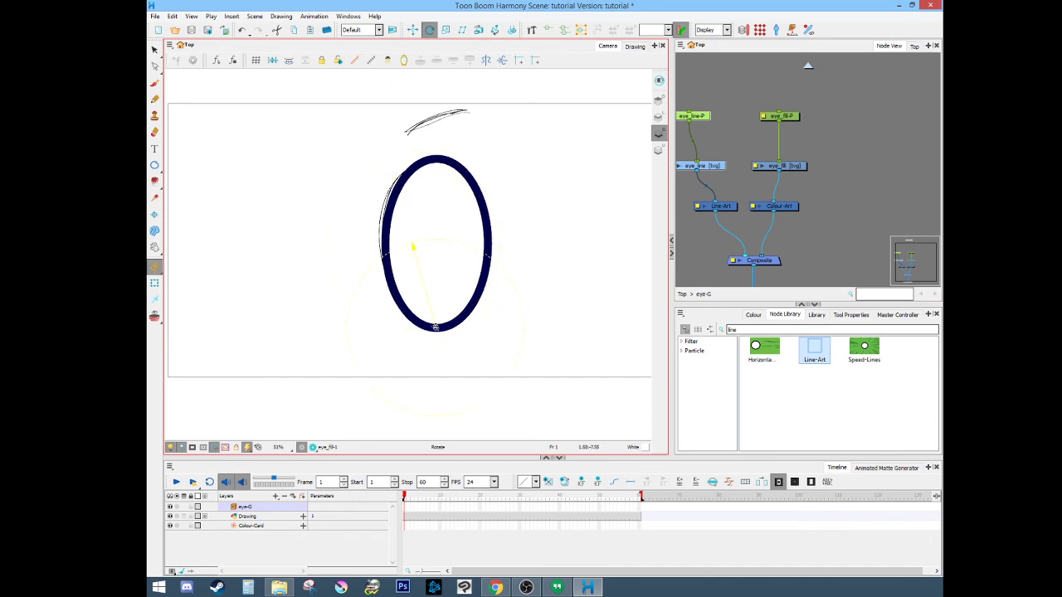
left_click(154, 283)
- Move the eye_fill peg, drawing and Colour-Art nodes away from the eye_line chain and disable all three
left_click(761, 134)
left_click_drag(747, 102, 802, 221)
left_click_drag(784, 167, 863, 176)
left_click(850, 184)
mouse_move(805, 101)
left_mouse_down()
mouse_move(859, 162)
mouse_move(896, 230)
left_mouse_up()
key("d")
left_click(792, 196)
left_click(778, 395)
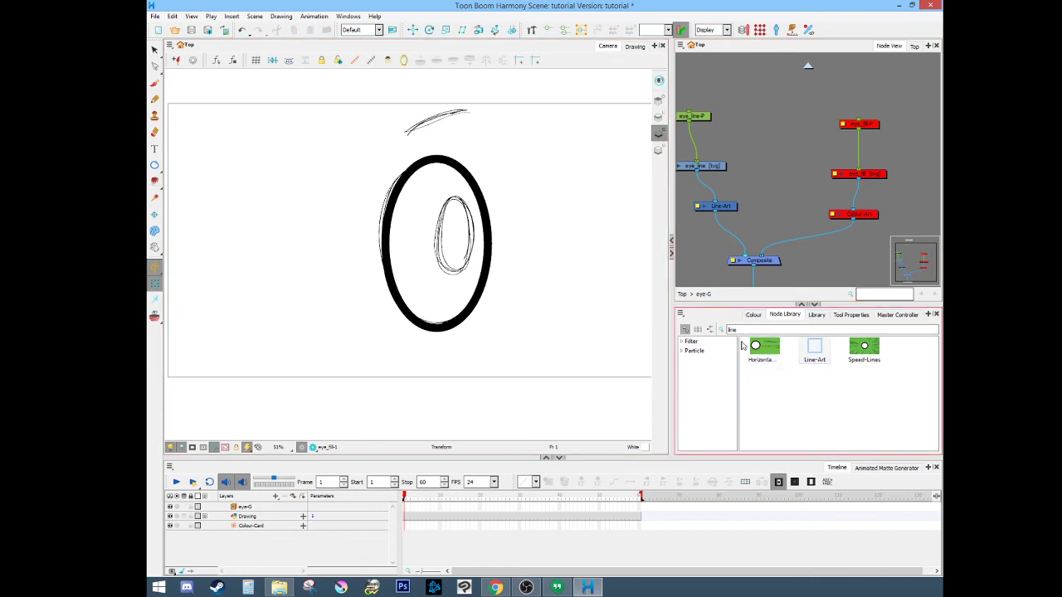
- Add a new vector drawing layer named pupil
left_click(294, 497)
type("a")
type("upil")
left_click(554, 329)
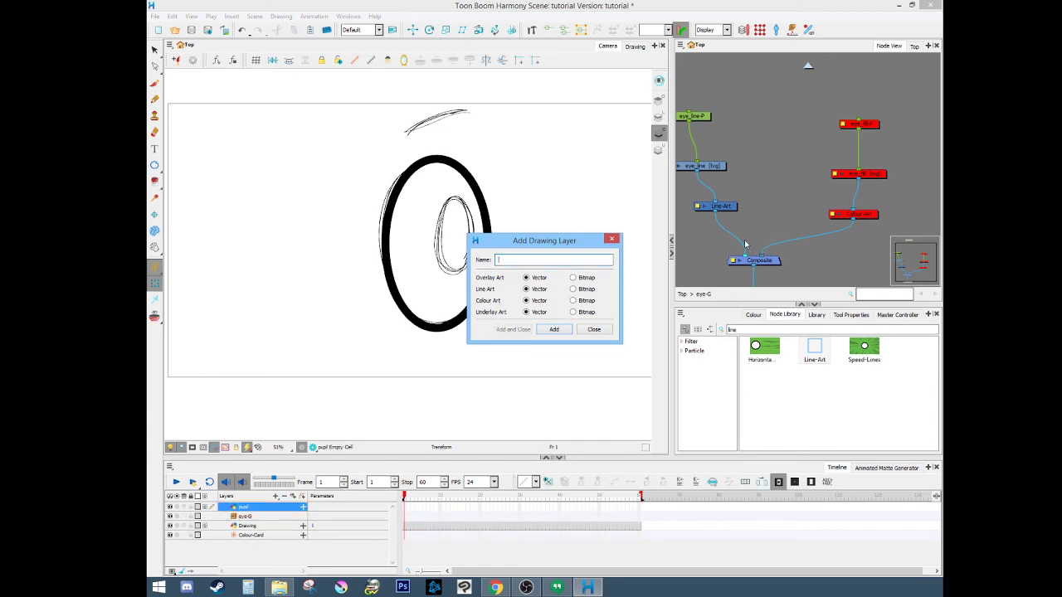
left_click(611, 239)
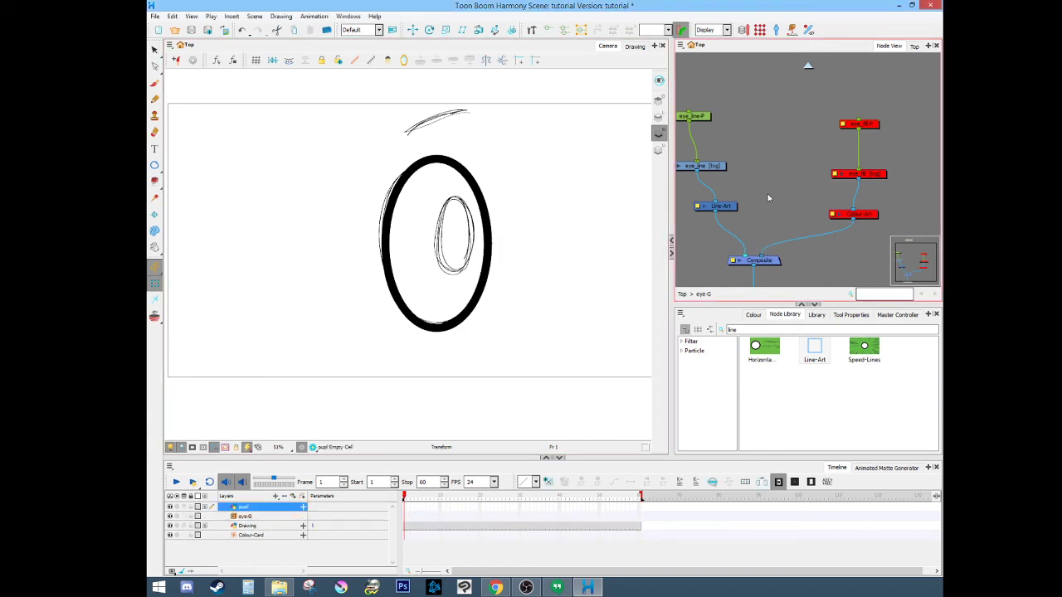
- Paste the pupil drawing node into the eye group and connect it to the Composite between the Line-Art and Colour-Art inputs
key("ctrl+v")
mouse_move(787, 247)
left_mouse_down()
mouse_move(784, 155)
mouse_move(753, 255)
left_mouse_up()
left_click_drag(792, 155, 791, 195)
left_click_drag(703, 251, 768, 247)
left_click_drag(724, 103, 735, 204)
left_click(855, 195)
left_click(796, 175)
left_click_drag(855, 195, 822, 213)
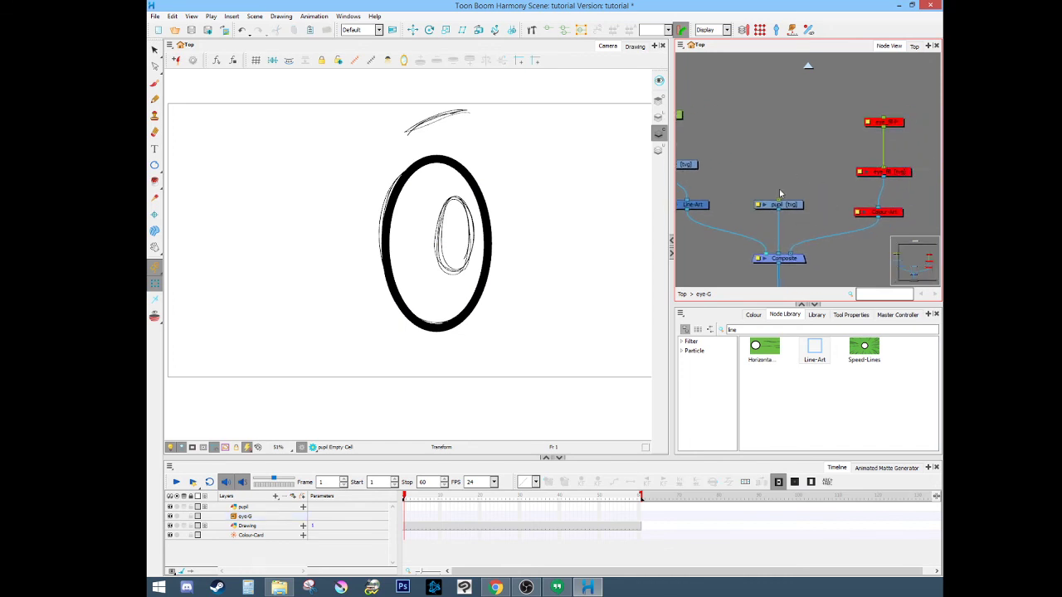
- Draw a black-filled ellipse over the sketched pupil and remove its outline stroke
left_click(155, 167)
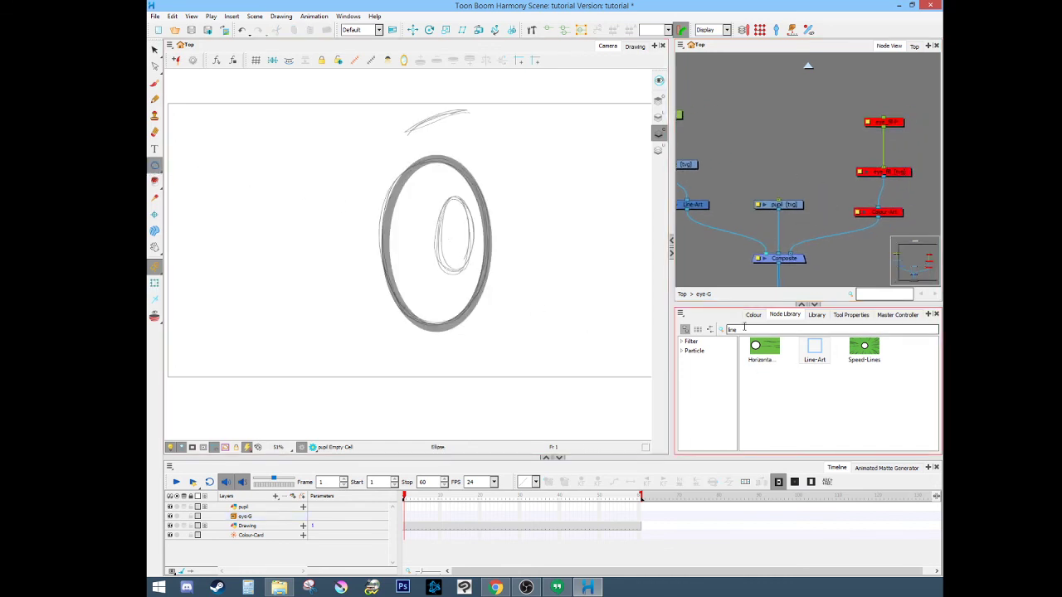
left_click(722, 403)
left_click_drag(430, 191, 476, 280)
left_click(154, 181)
left_click(453, 237)
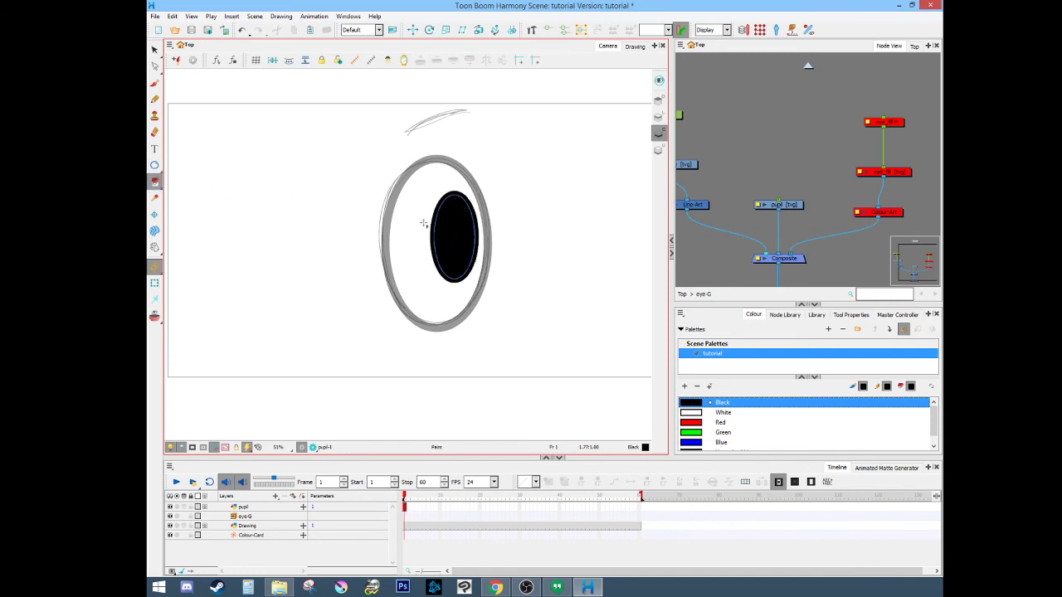
left_click(154, 51)
left_click(500, 355)
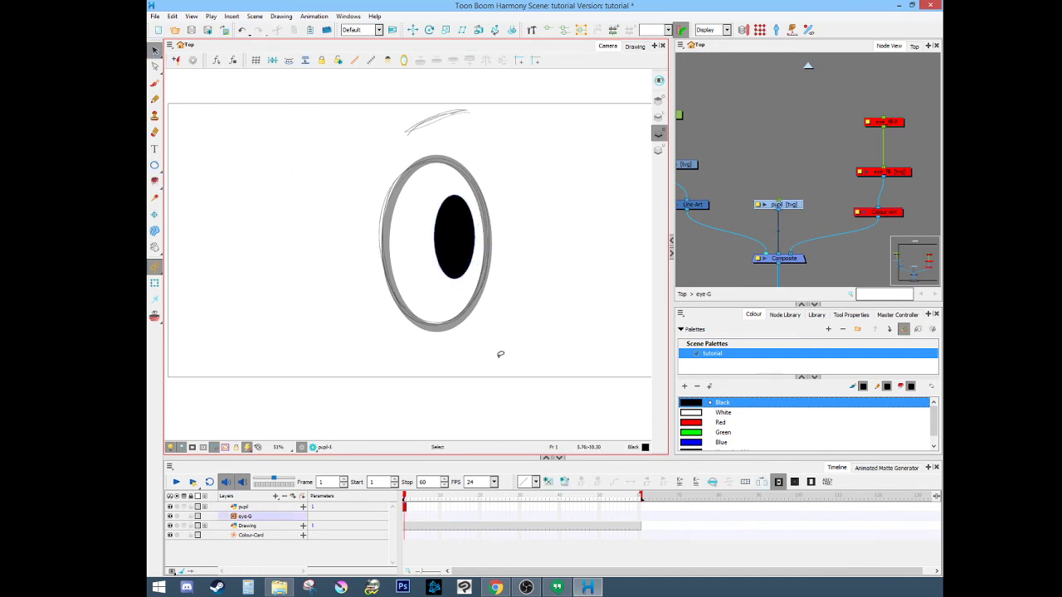
- Add a parent peg to the pupil drawing and line both nodes up above the Composite
left_click_drag(791, 205, 787, 206)
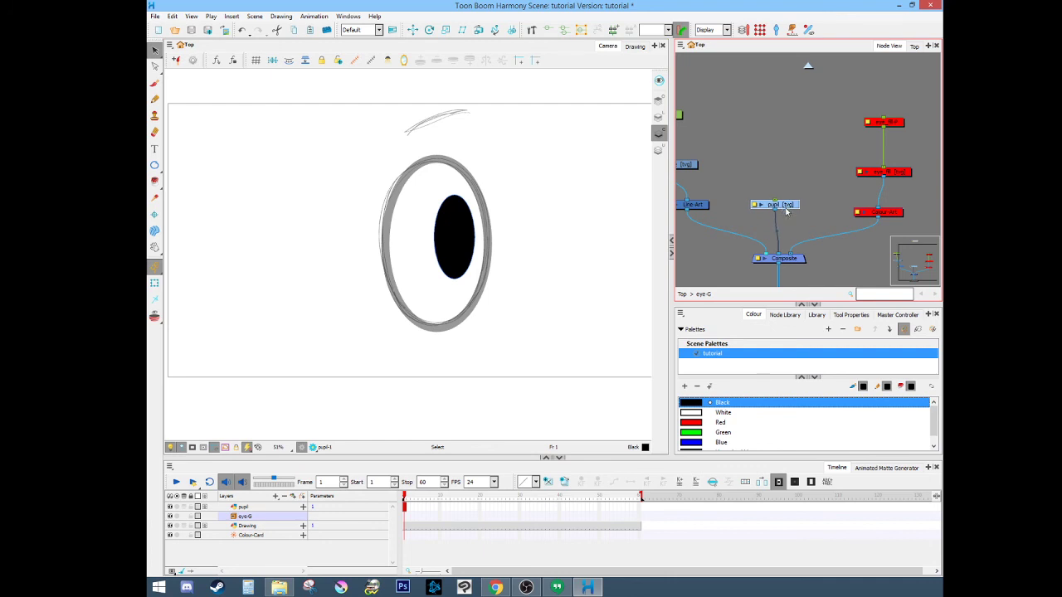
left_click(154, 284)
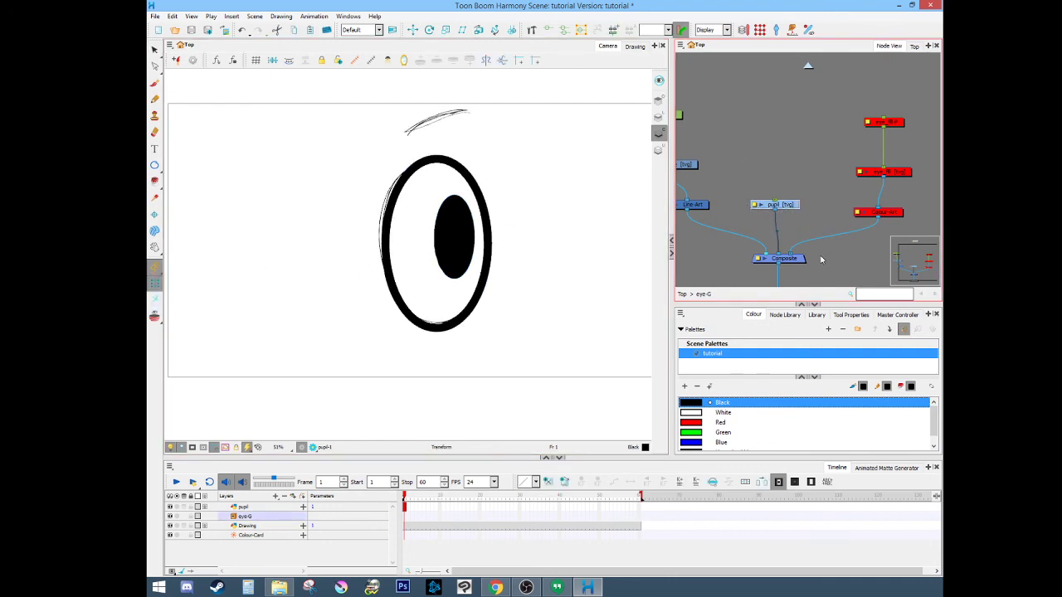
key("ctrl+p")
left_click_drag(737, 132, 793, 191)
left_click(745, 139)
left_click_drag(754, 130, 805, 208)
- Move the pupil peg's pivot point to the centre of the pupil
left_click(429, 30)
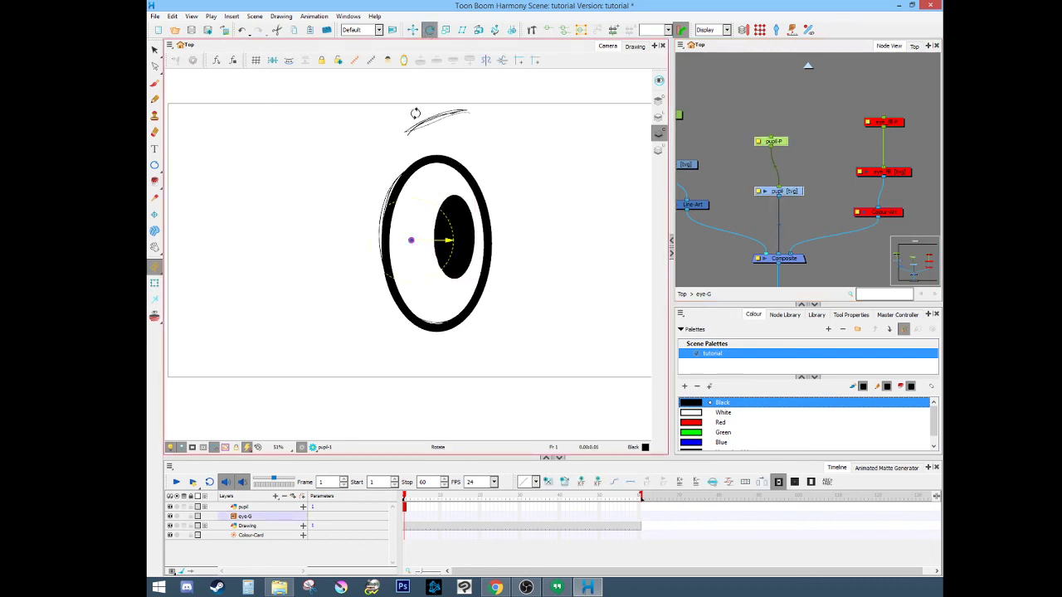
key("shift+t")
left_click(763, 162)
left_click(781, 143)
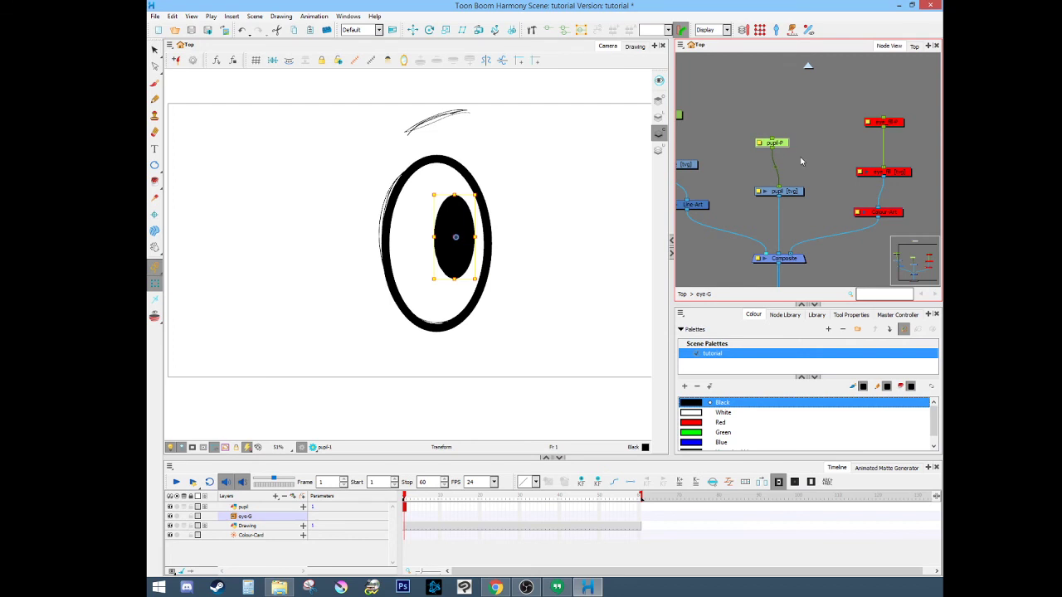
- Reduce the pupil's height slightly through its peg to fit the sketch, undoing the extra side adjustment
left_click(430, 237)
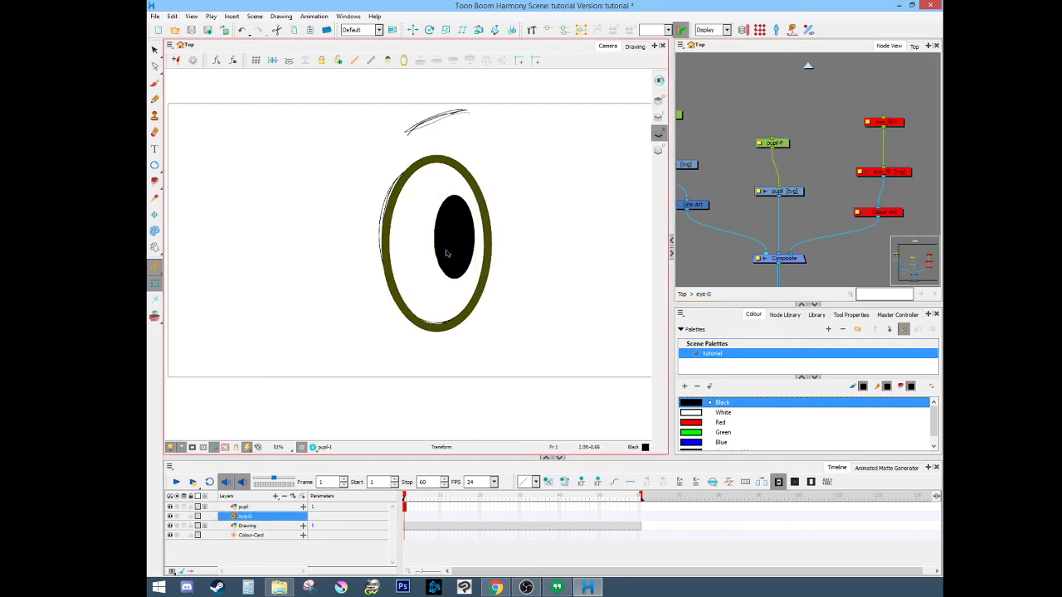
left_click(447, 248)
left_click(772, 143)
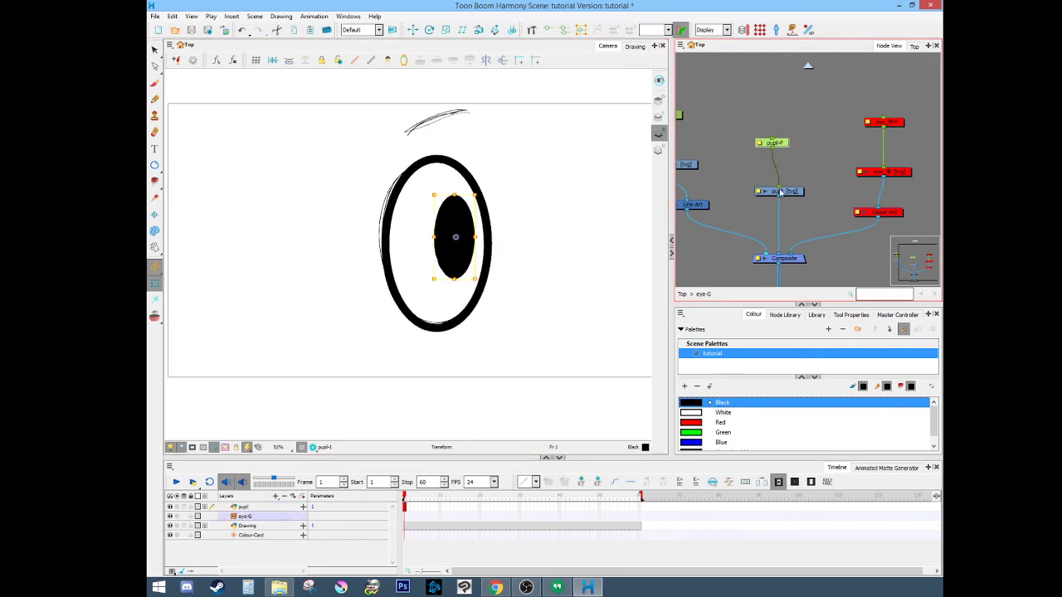
left_click_drag(456, 197, 455, 199)
mouse_move(434, 238)
left_mouse_down()
mouse_move(425, 236)
mouse_move(428, 256)
left_mouse_up()
key("ctrl+z")
- Delete the stray pupil drawing from the top level and return to the nodes inside the eye group
left_click(458, 258)
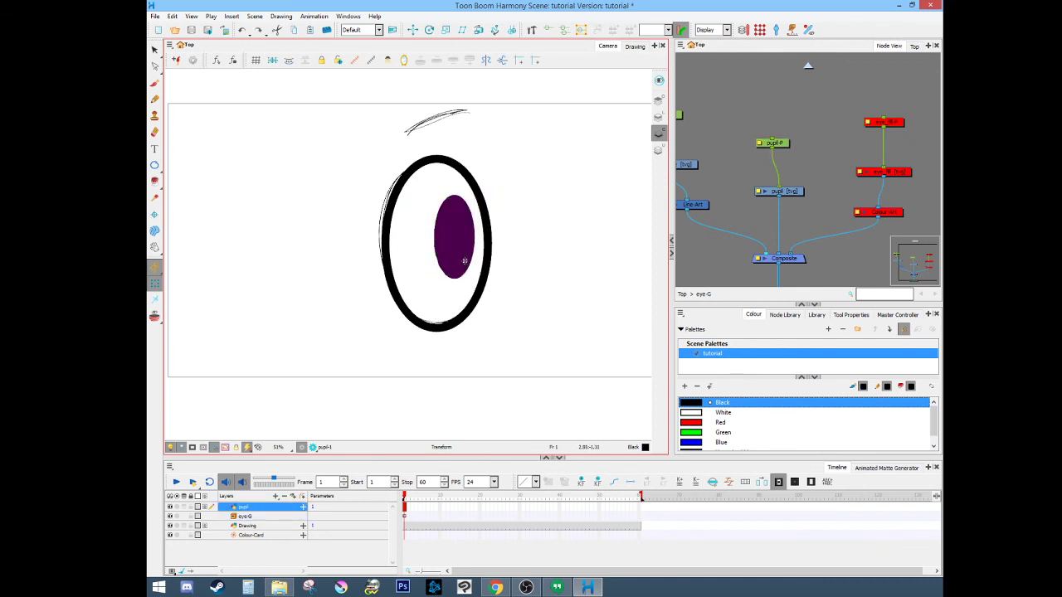
key("o")
left_click_drag(823, 180, 769, 127)
key("Delete")
left_click(728, 132)
left_click_drag(758, 67, 829, 177)
left_click_drag(750, 152, 773, 170)
left_click(739, 244)
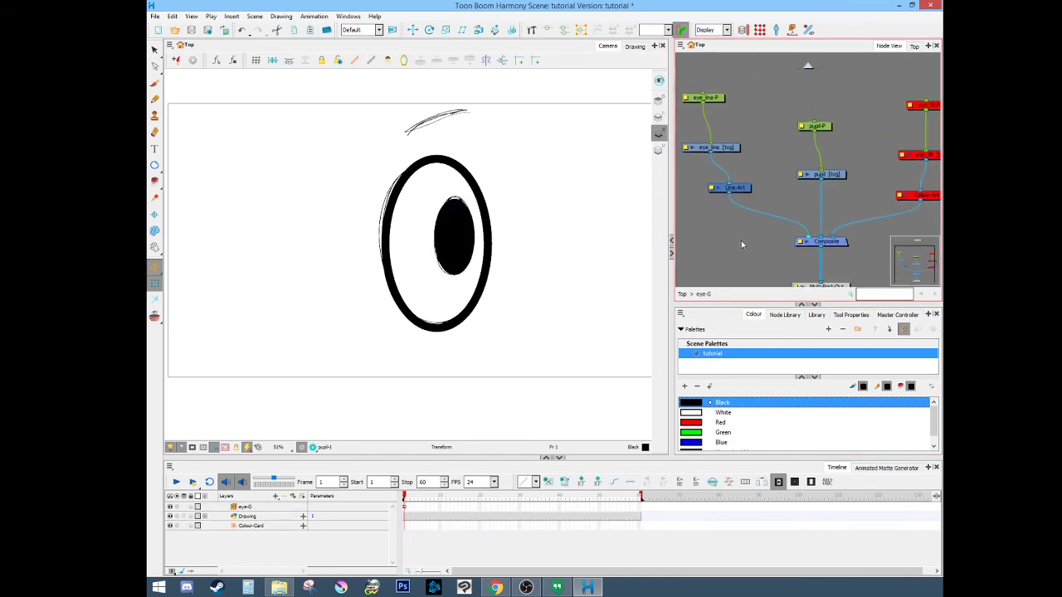
- Re-enable the eye_fill peg, drawing and Colour-Art nodes
scroll(738, 232, "down", 3)
left_click_drag(798, 129, 747, 156)
left_click_drag(856, 223, 794, 153)
key("a")
left_click(787, 153)
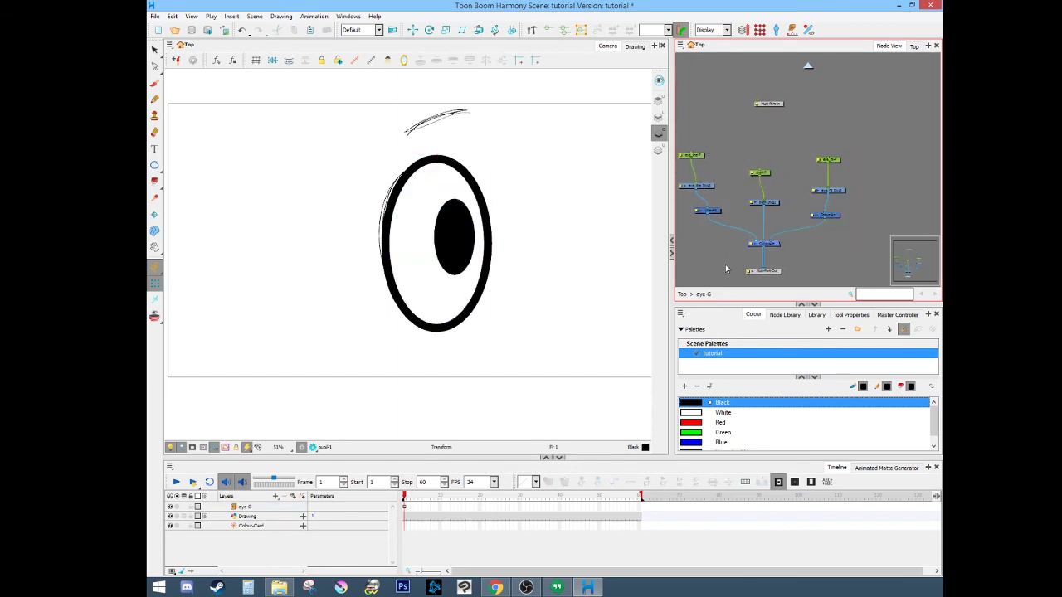
left_click_drag(730, 266, 768, 247)
left_click_drag(715, 108, 762, 207)
left_click(787, 124)
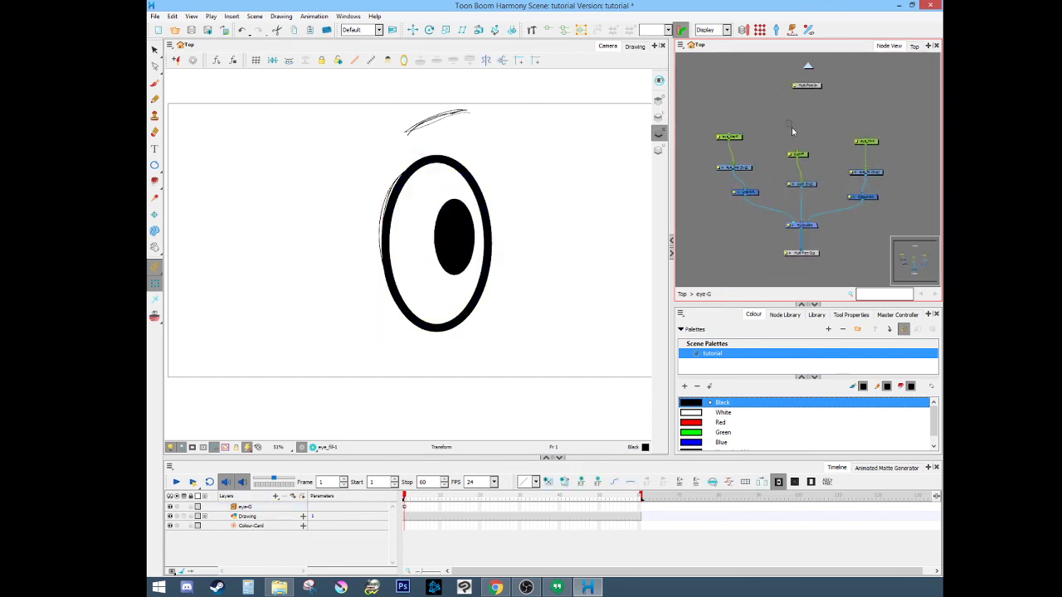
left_click(801, 183)
left_click_drag(847, 112, 872, 253)
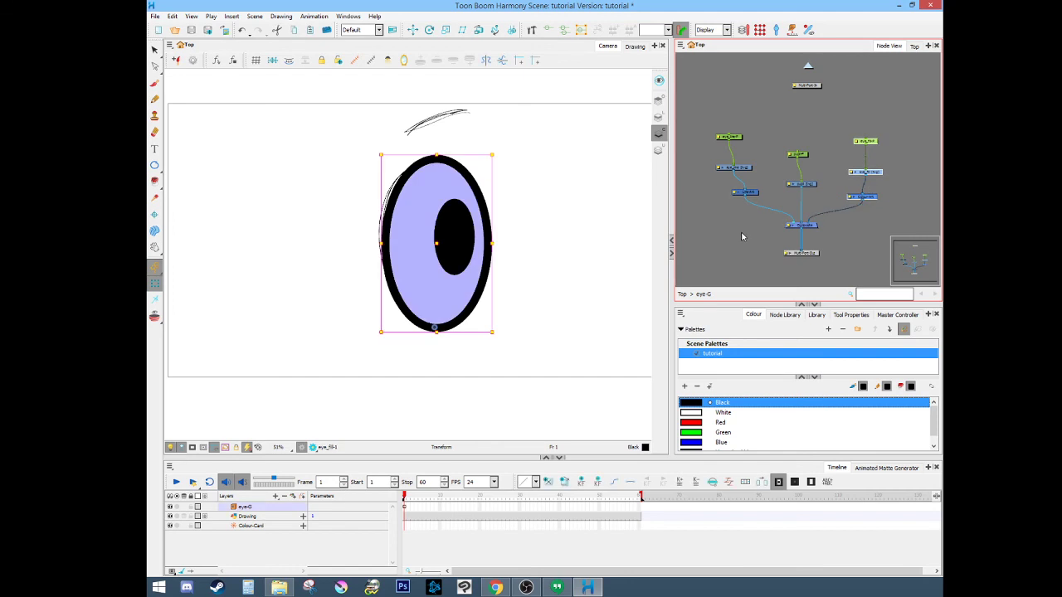
left_click(743, 237)
key("ctrl+z")
left_click_drag(712, 119, 744, 131)
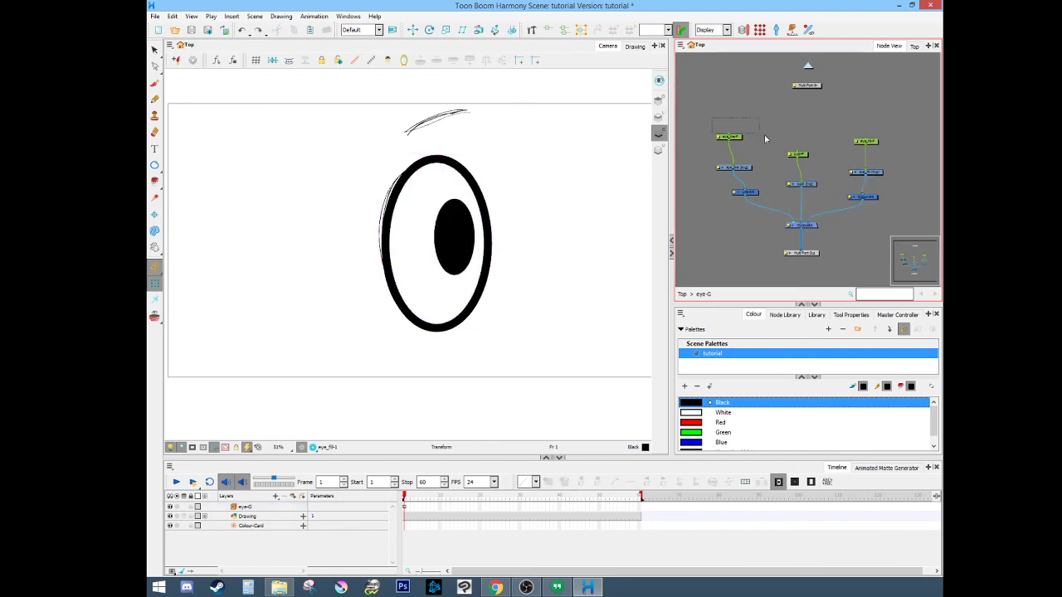
left_click_drag(877, 210, 887, 200)
left_click_drag(710, 123, 895, 239)
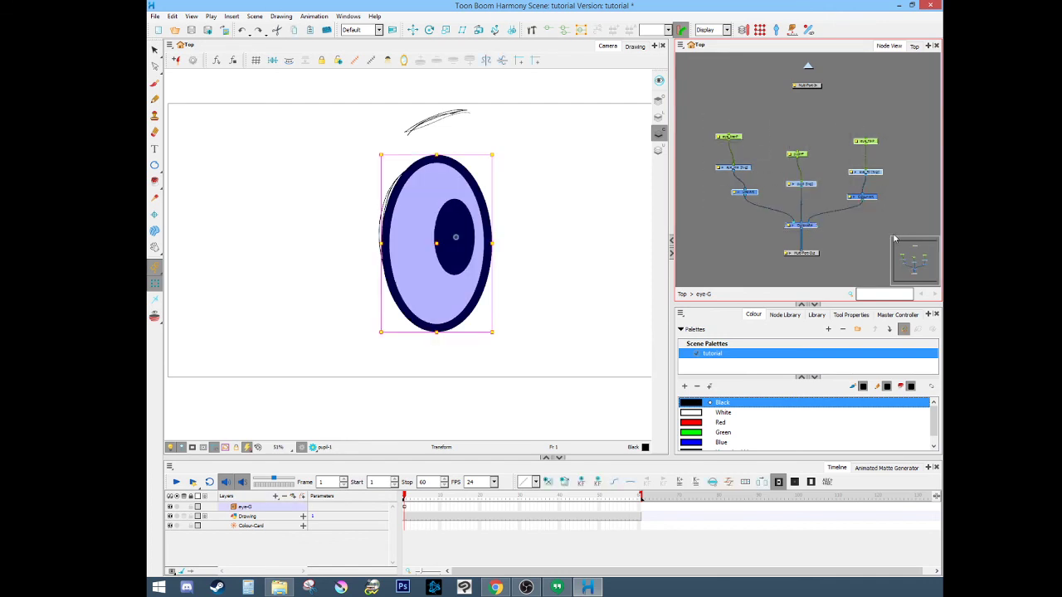
left_click(751, 224)
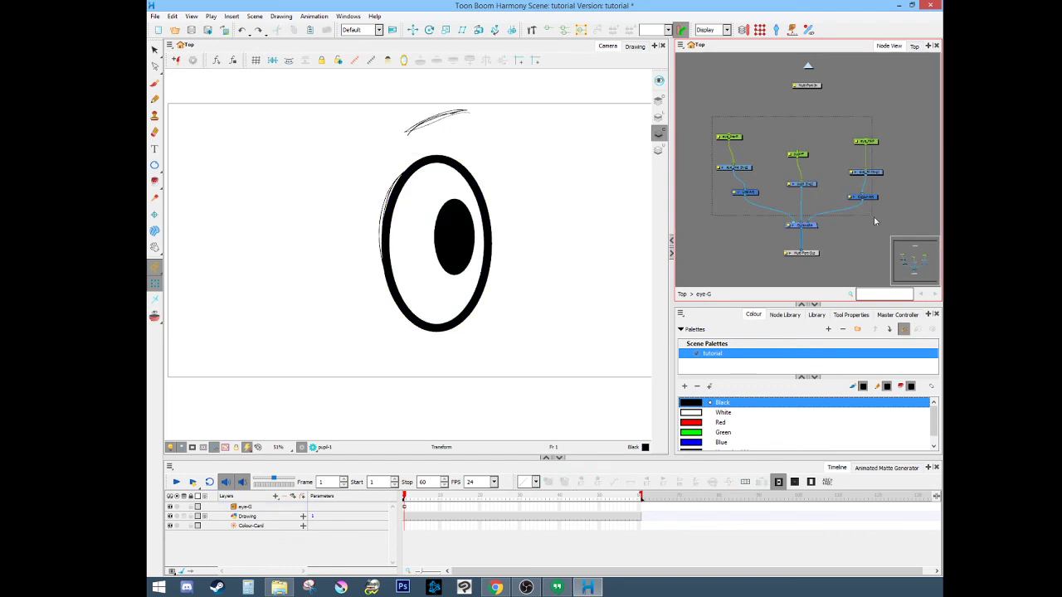
left_click_drag(718, 125, 889, 231)
left_click(748, 237)
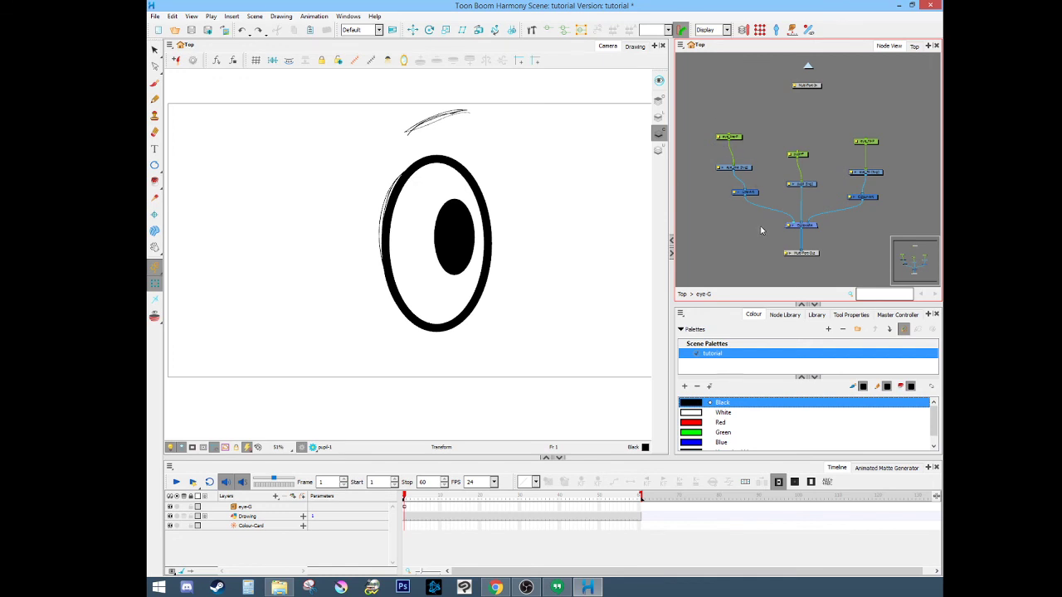
- Open the Composite node's layer properties and examine its compositing mode options
double_click(789, 228)
left_click(628, 178)
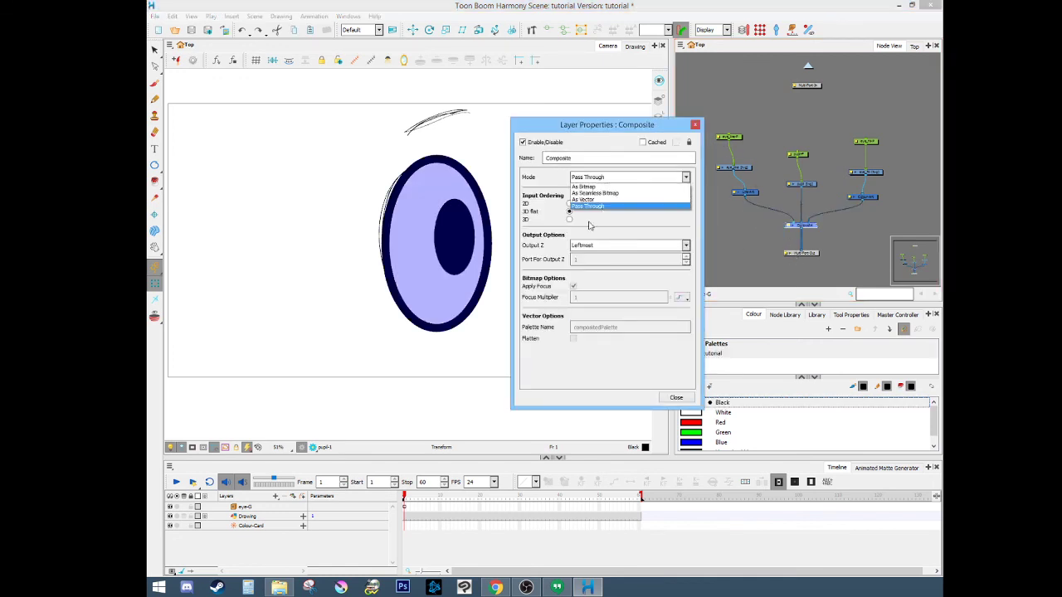
left_click(695, 126)
left_click(749, 244)
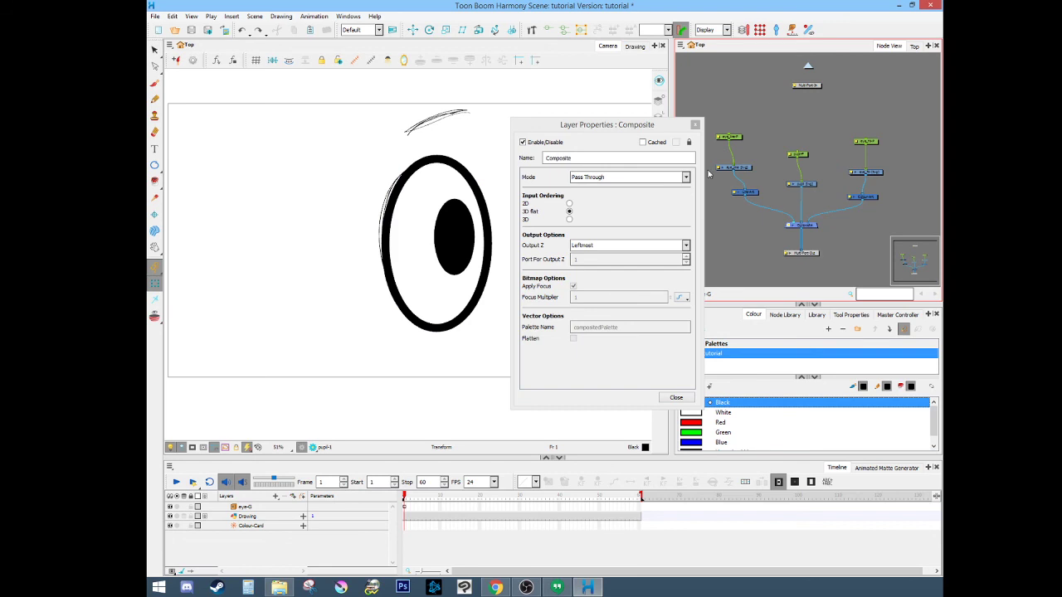
left_click(696, 125)
left_click_drag(750, 240, 759, 250)
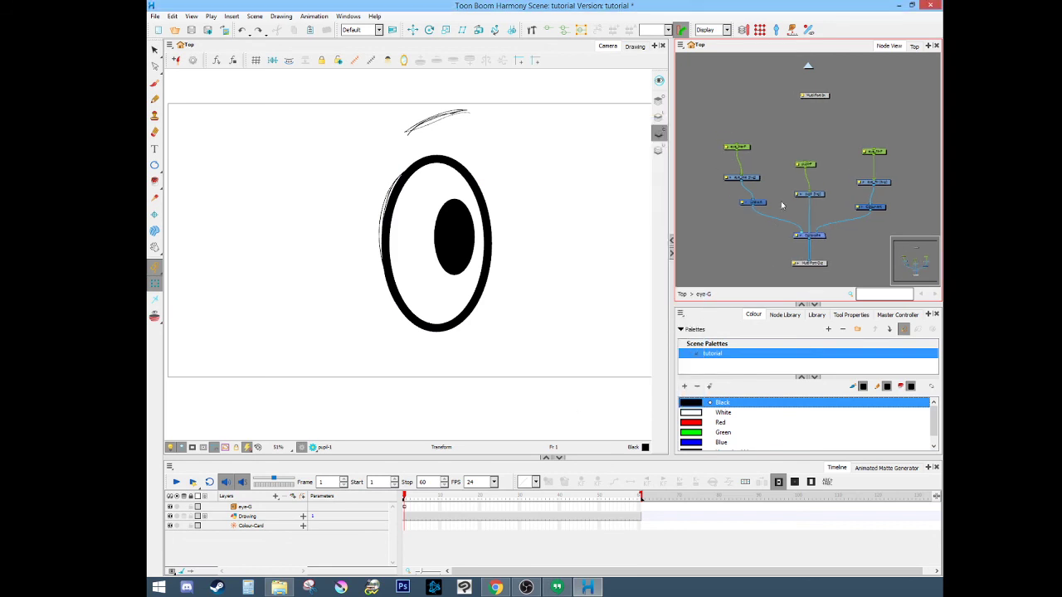
- Shift the pupil slightly towards the eye's right edge and stretch it taller using its peg
left_click(805, 163)
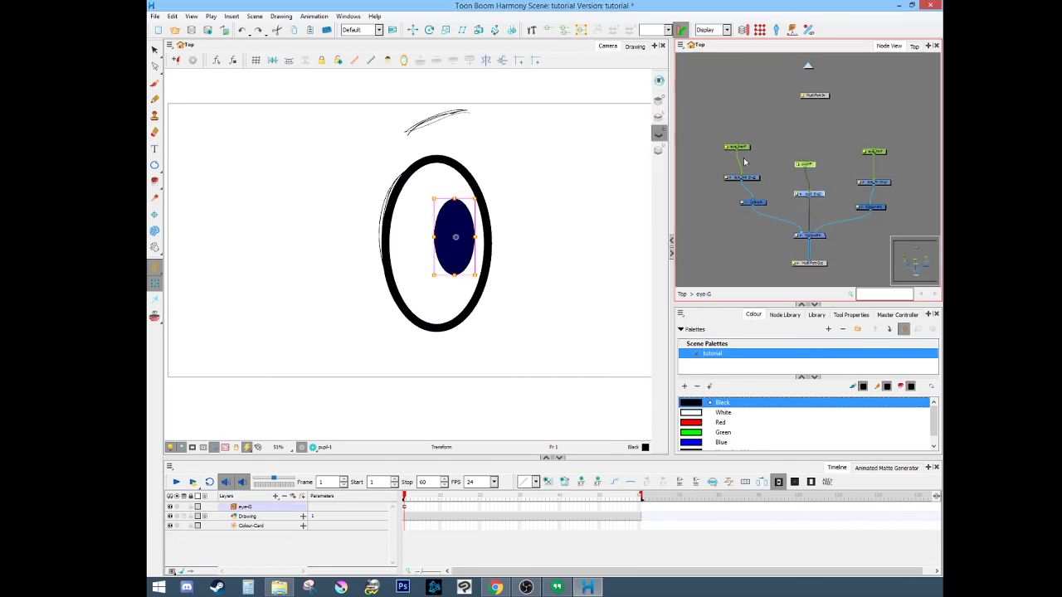
mouse_move(783, 146)
left_mouse_down()
mouse_move(823, 194)
mouse_move(811, 164)
left_mouse_up()
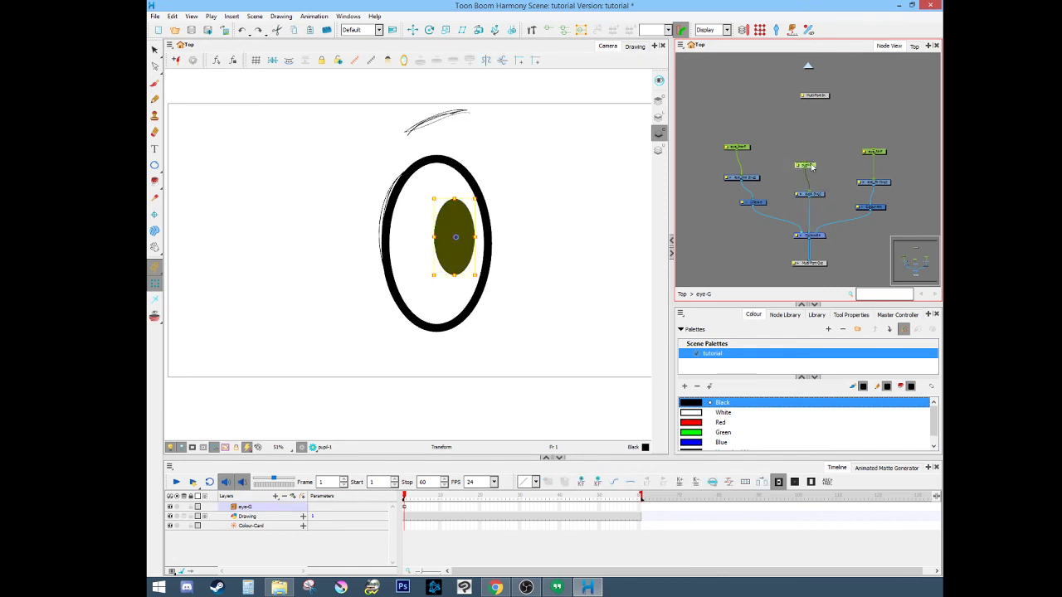
mouse_move(457, 250)
left_mouse_down()
mouse_move(321, 244)
mouse_move(454, 181)
mouse_move(466, 320)
mouse_move(386, 212)
mouse_move(491, 270)
mouse_move(408, 309)
mouse_move(463, 188)
mouse_move(373, 264)
mouse_move(485, 243)
mouse_move(467, 262)
left_mouse_up()
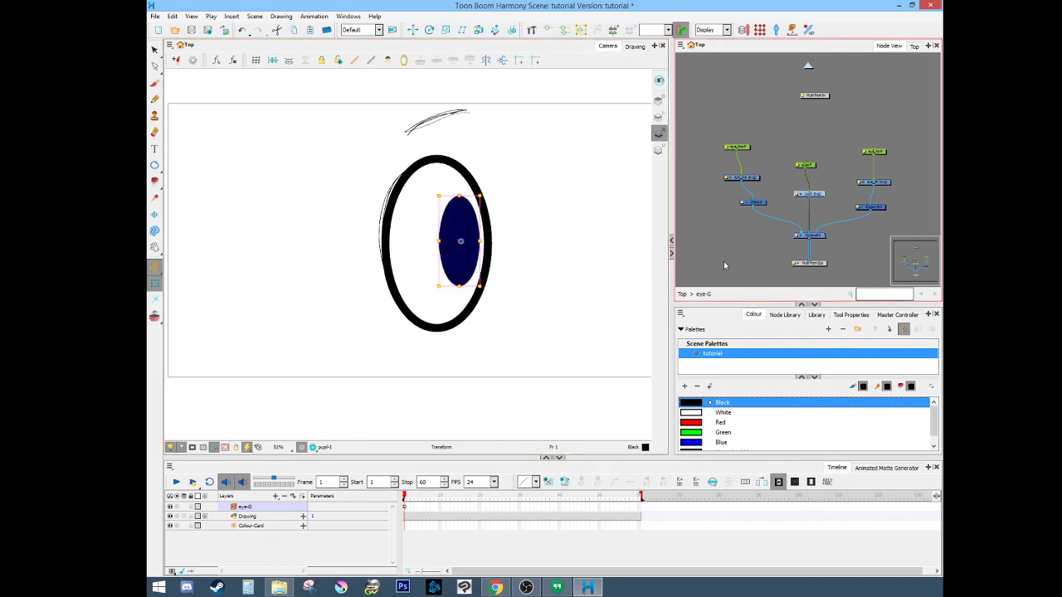
- Insert a Cutter node between the pupil drawing and the Composite, and connect the eye fill's Colour-Art as its matte
mouse_move(793, 160)
left_mouse_down()
mouse_move(822, 199)
mouse_move(816, 168)
left_mouse_up()
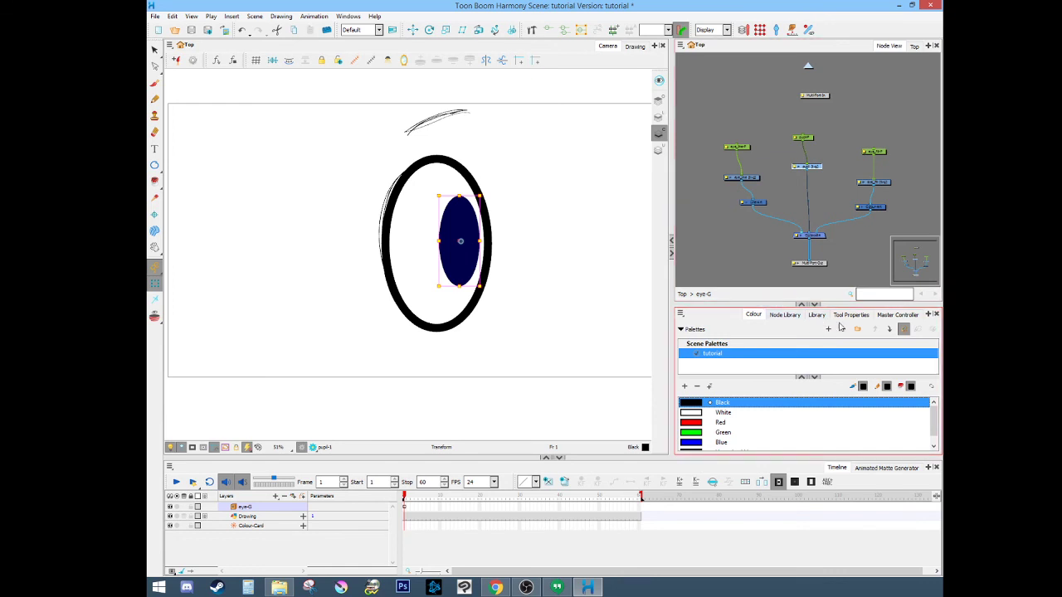
left_click(784, 316)
left_click(742, 331)
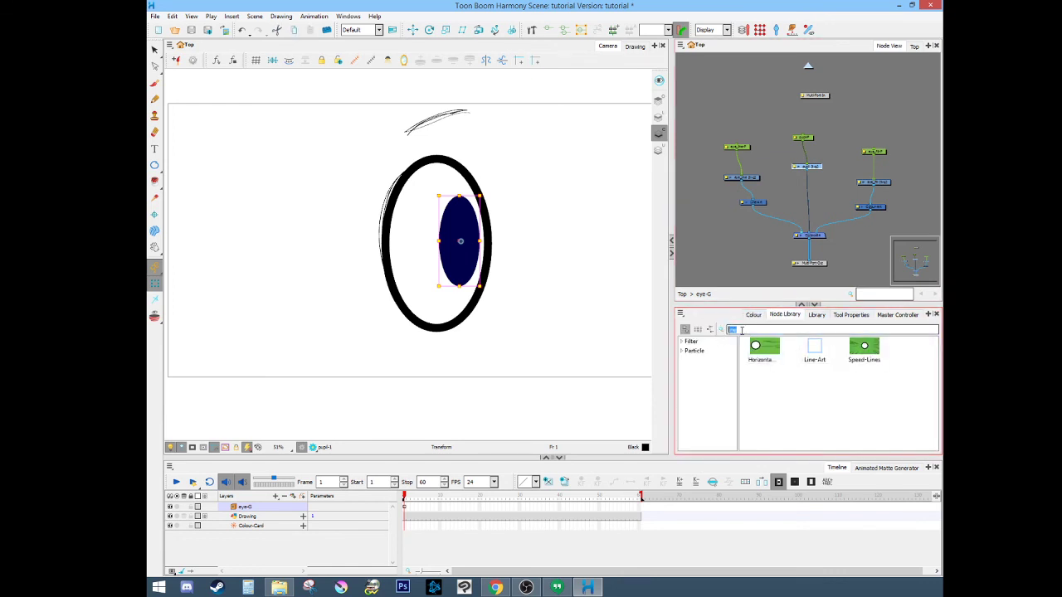
type("cut")
left_click_drag(765, 349, 863, 199)
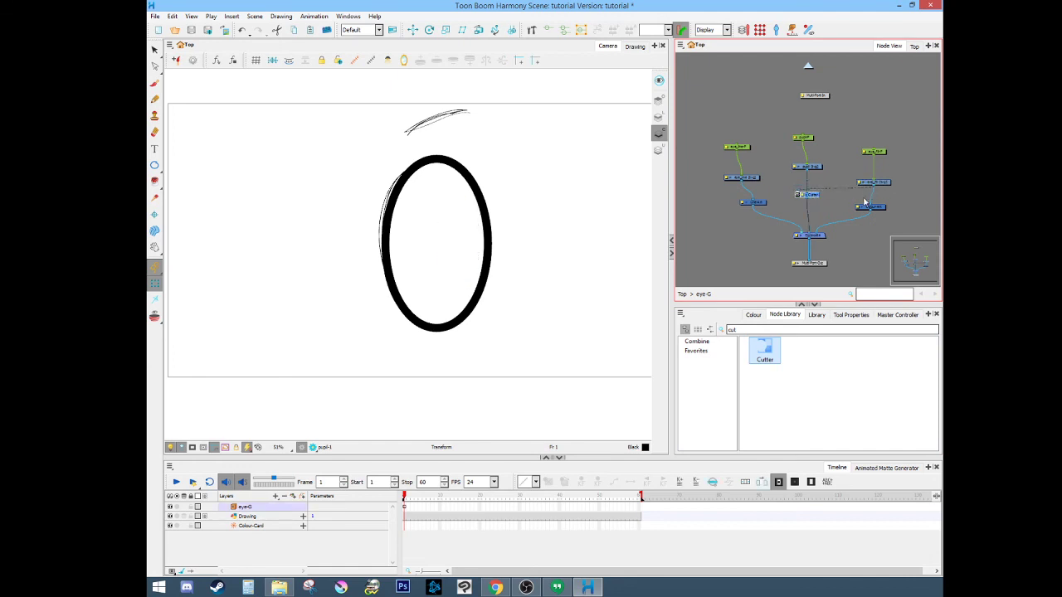
left_click_drag(799, 194, 870, 209)
left_click(803, 181)
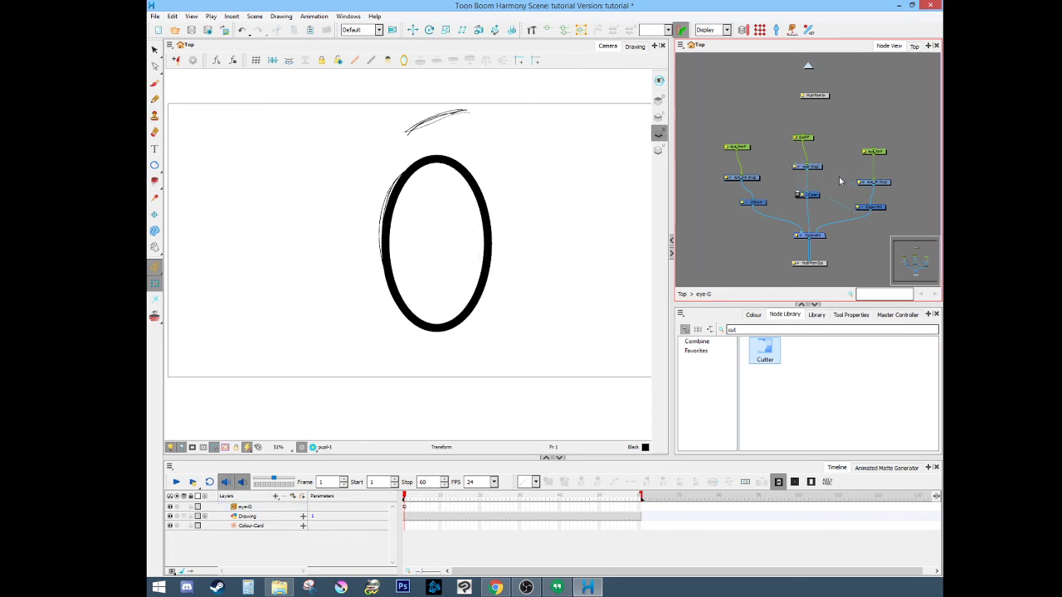
- Turn on the Cutter's Inverted option and nudge the pupil slightly inside the eye to test the mask
left_click(803, 195)
left_click(553, 174)
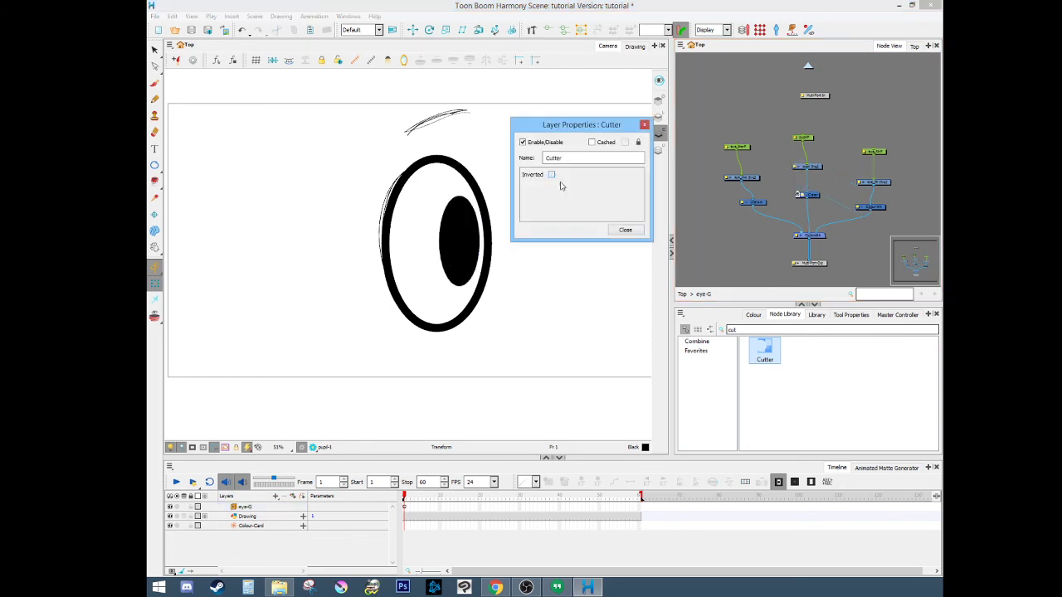
left_click(644, 128)
left_click(461, 263)
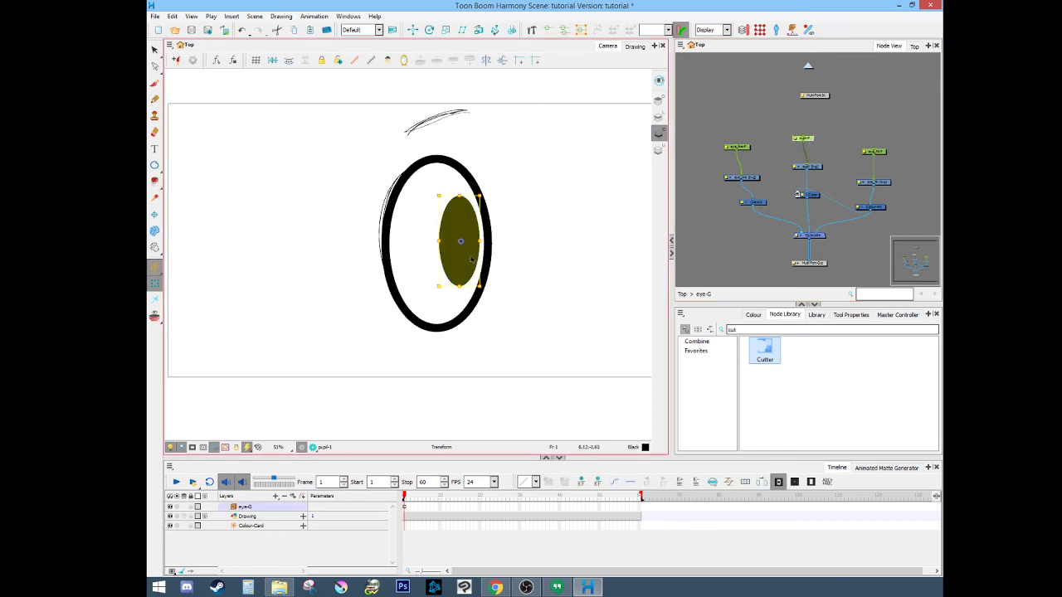
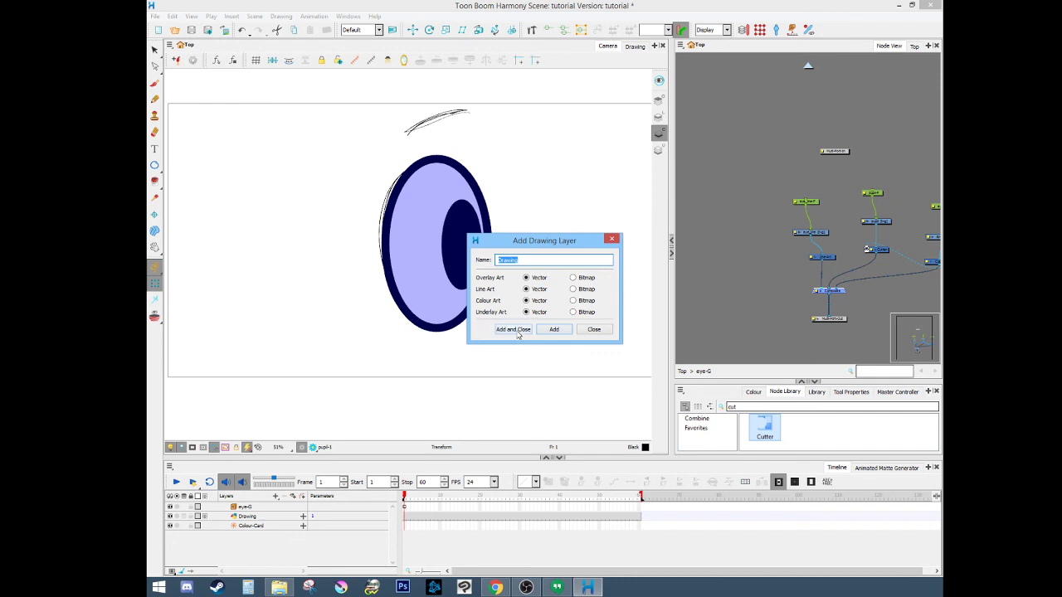
- Add a new vector drawing layer, connect it to the eye group's Composite and rename it Brow
left_click(512, 329)
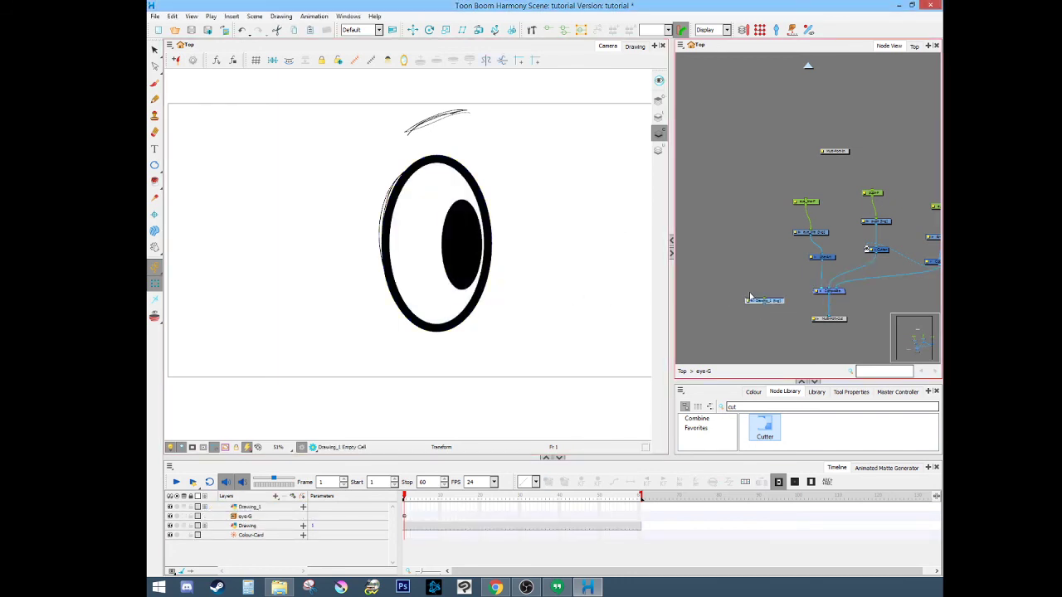
left_click_drag(758, 308, 818, 289)
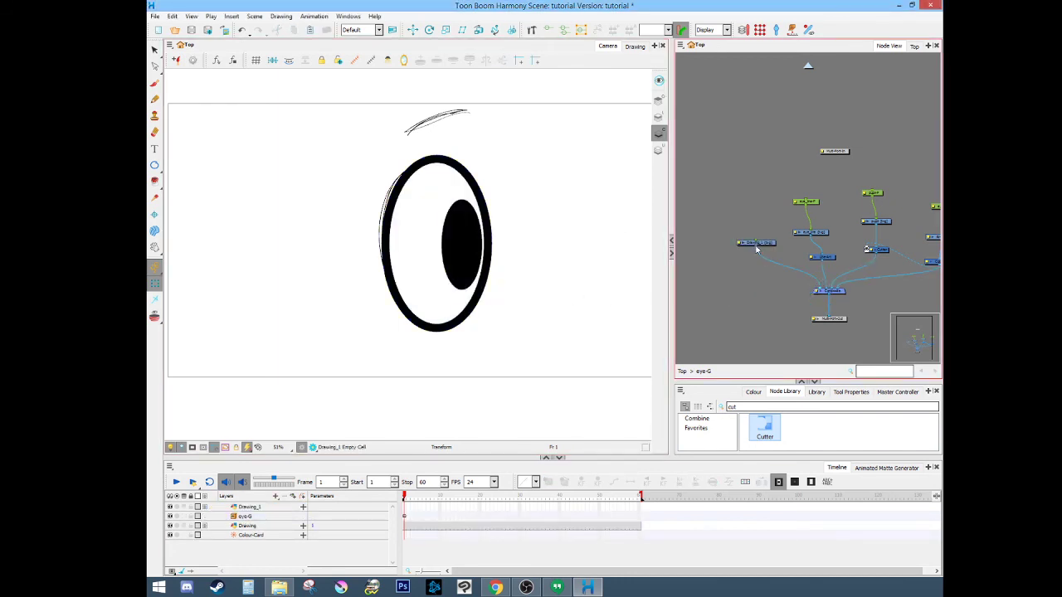
left_click(740, 243)
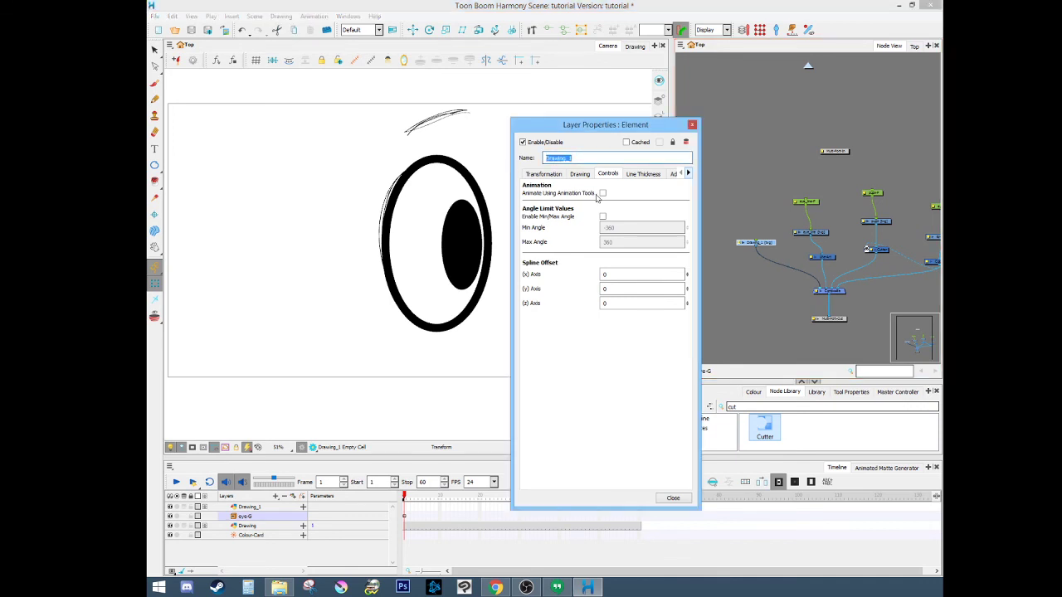
type("Brow")
left_click(692, 125)
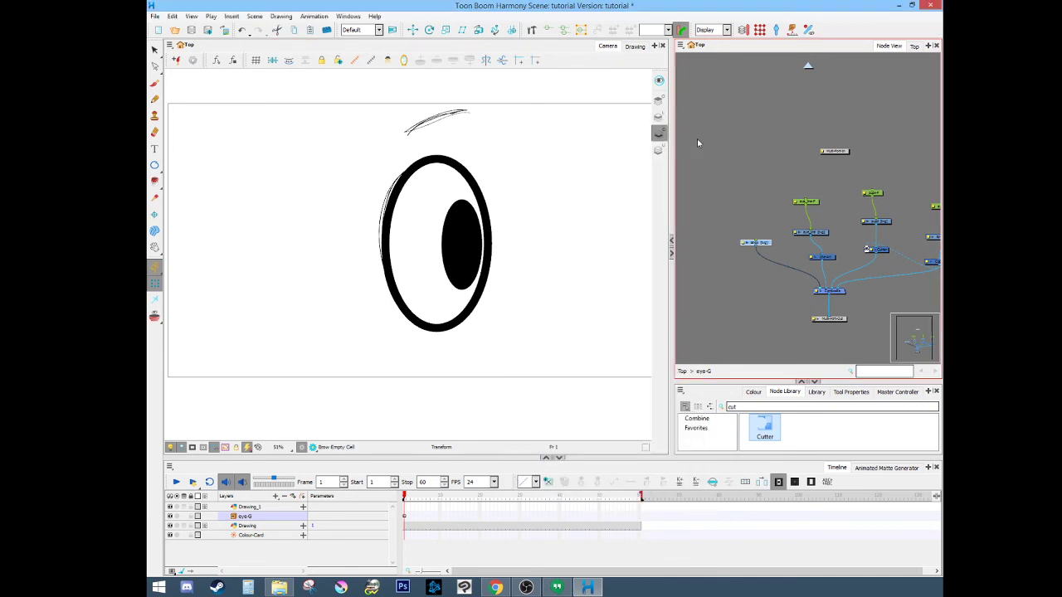
- Draw the eyebrow with the Pencil tool as one curved black stroke over the sketched brow above the eye
left_click(155, 99)
mouse_move(366, 238)
left_mouse_down()
mouse_move(370, 296)
mouse_move(389, 311)
left_mouse_up()
key("2")
key("2")
key("2")
key("2")
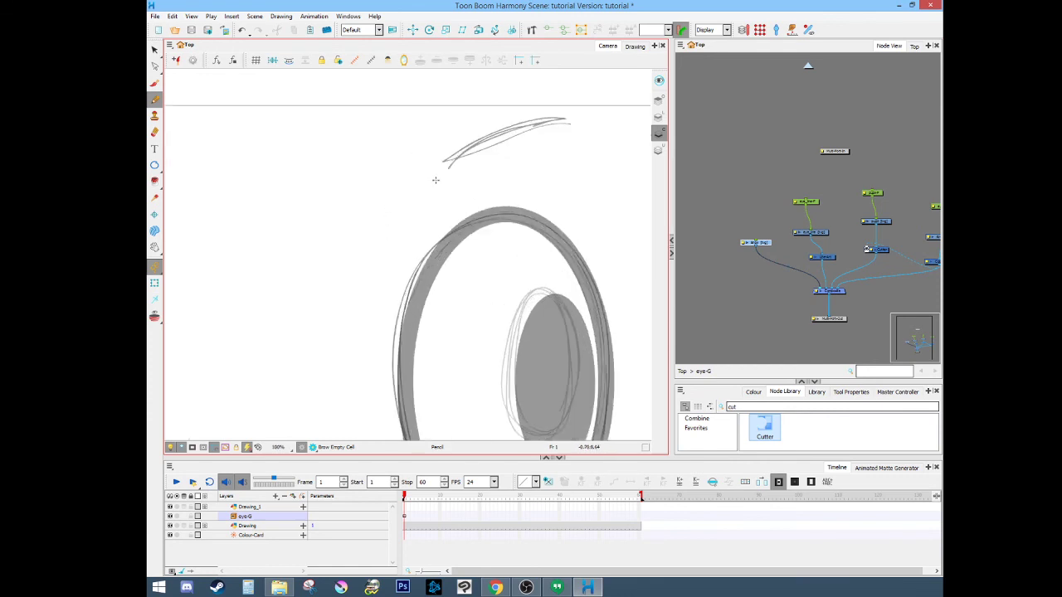
left_click_drag(474, 200, 313, 344)
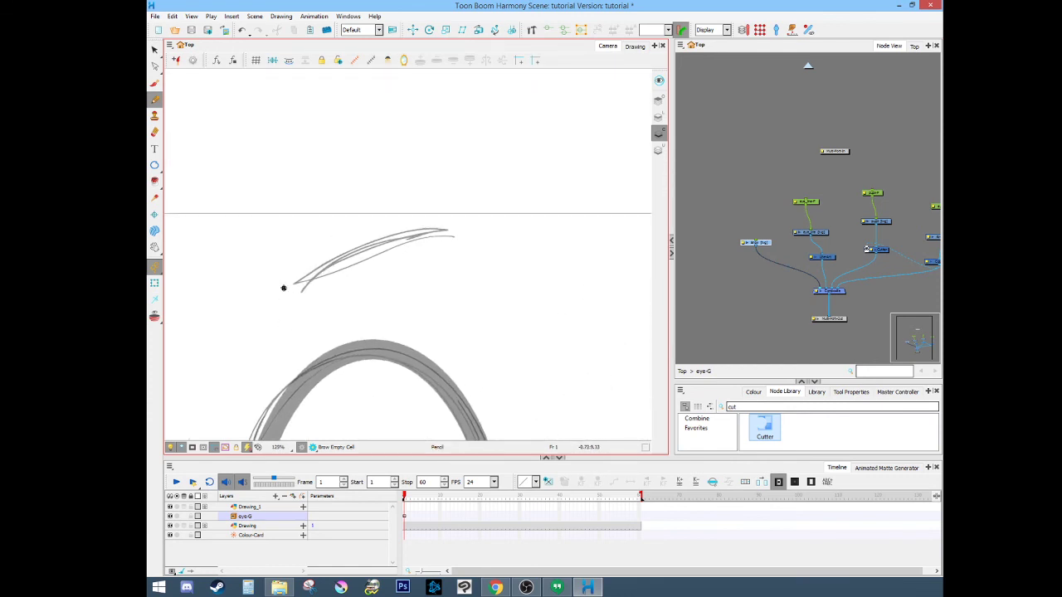
left_click_drag(283, 288, 455, 230)
key("ctrl+z")
mouse_move(283, 290)
left_mouse_down()
mouse_move(399, 243)
mouse_move(459, 235)
left_mouse_up()
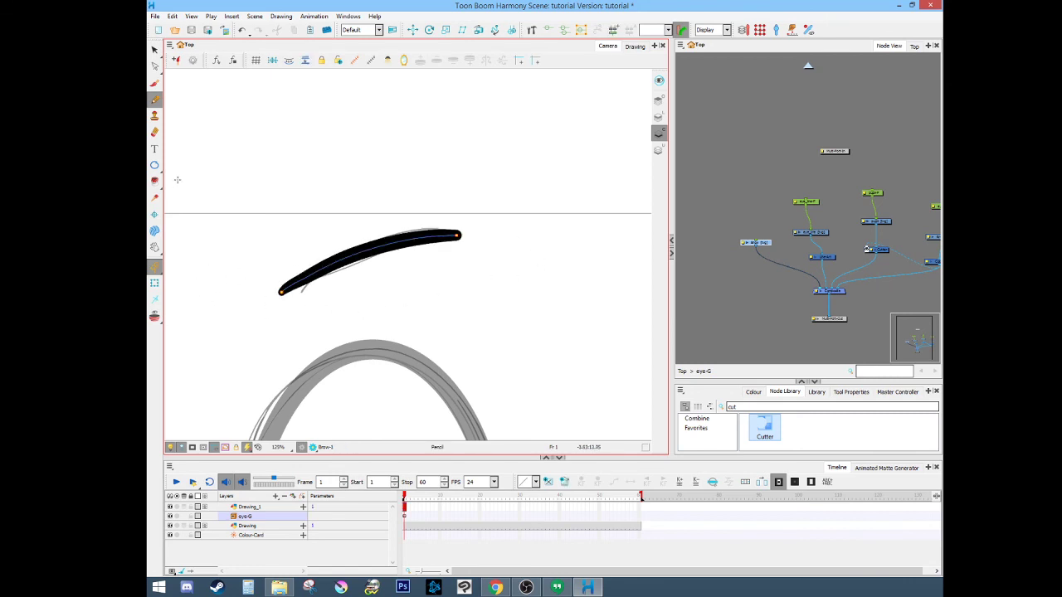
- Delete the brow stroke's extra contour points and shape it into a smooth arc between its two ends
left_click(155, 66)
left_click(304, 279)
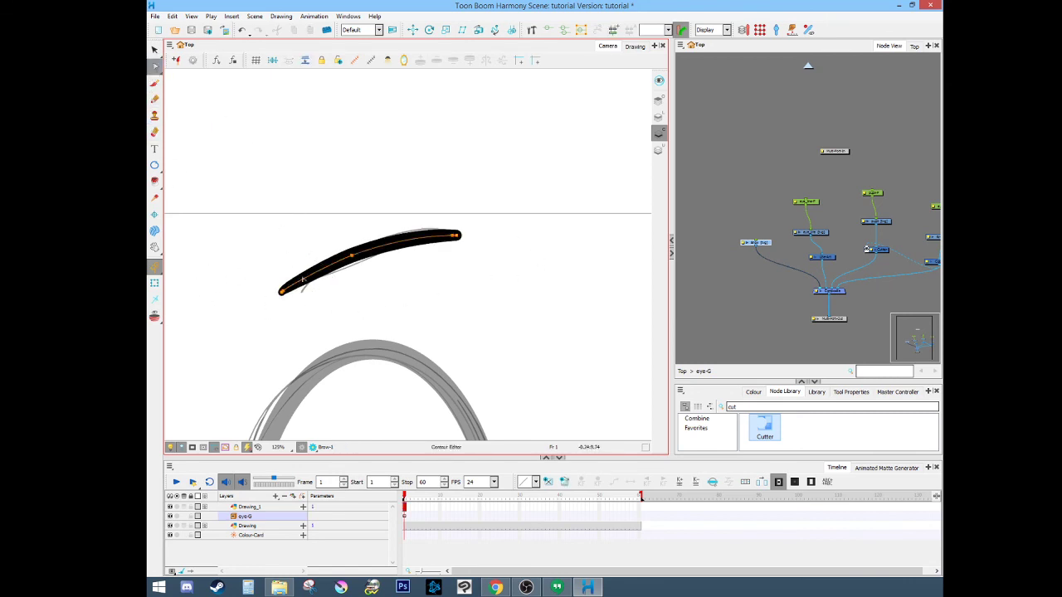
left_click_drag(310, 233, 306, 239)
left_click_drag(432, 207, 433, 241)
key("Delete")
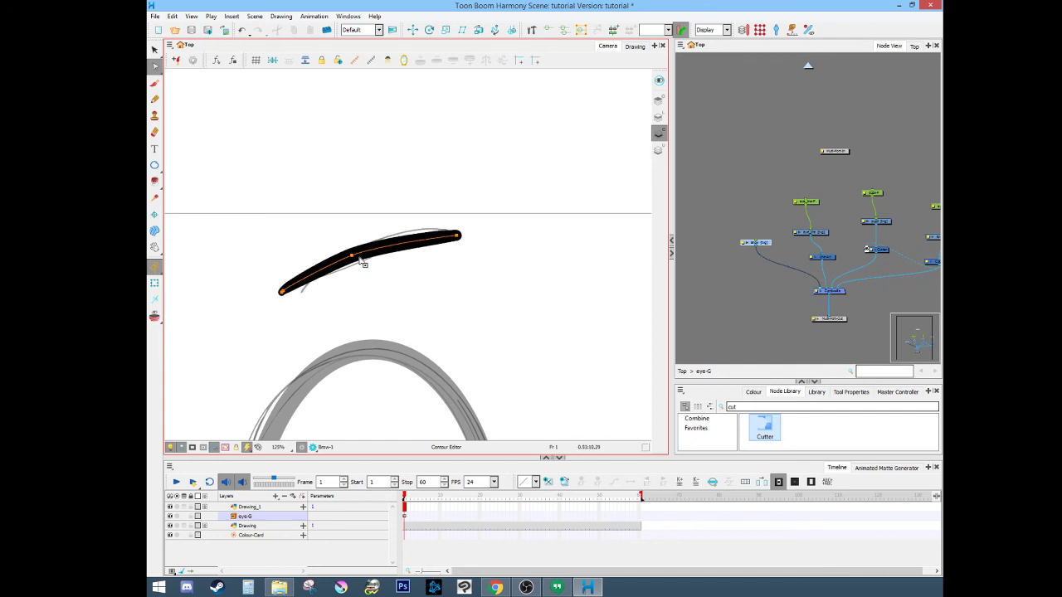
mouse_move(332, 247)
left_mouse_down()
mouse_move(334, 268)
mouse_move(331, 252)
mouse_move(372, 259)
mouse_move(375, 239)
left_mouse_up()
key("Delete")
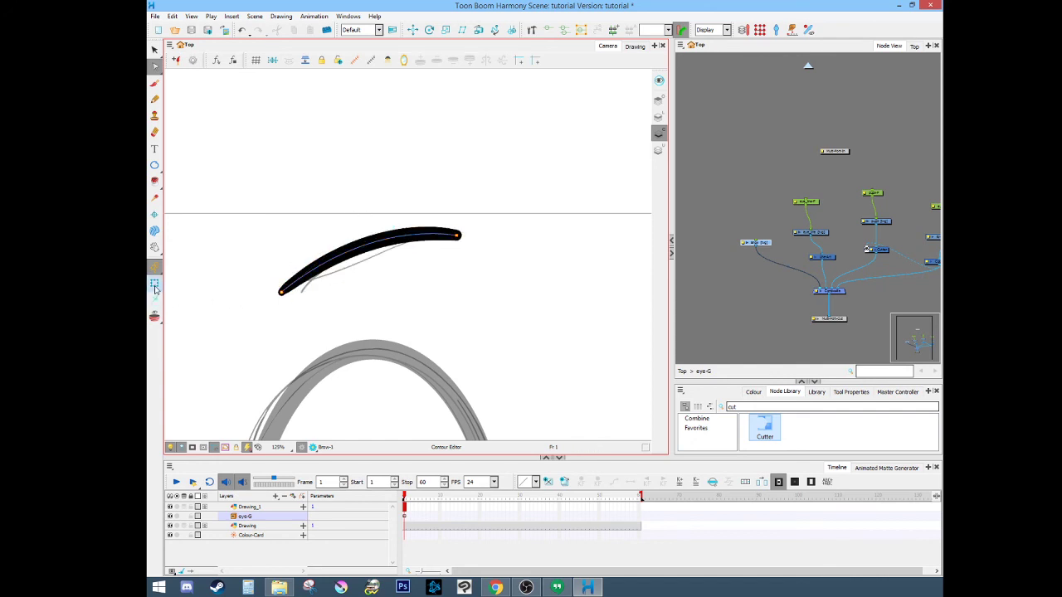
- Transfer the brow stroke to the Line Art layer and paste a copy of it into the Colour Art layer
left_click(155, 284)
key("space")
left_click_drag(413, 318, 438, 330)
key("2")
key("2")
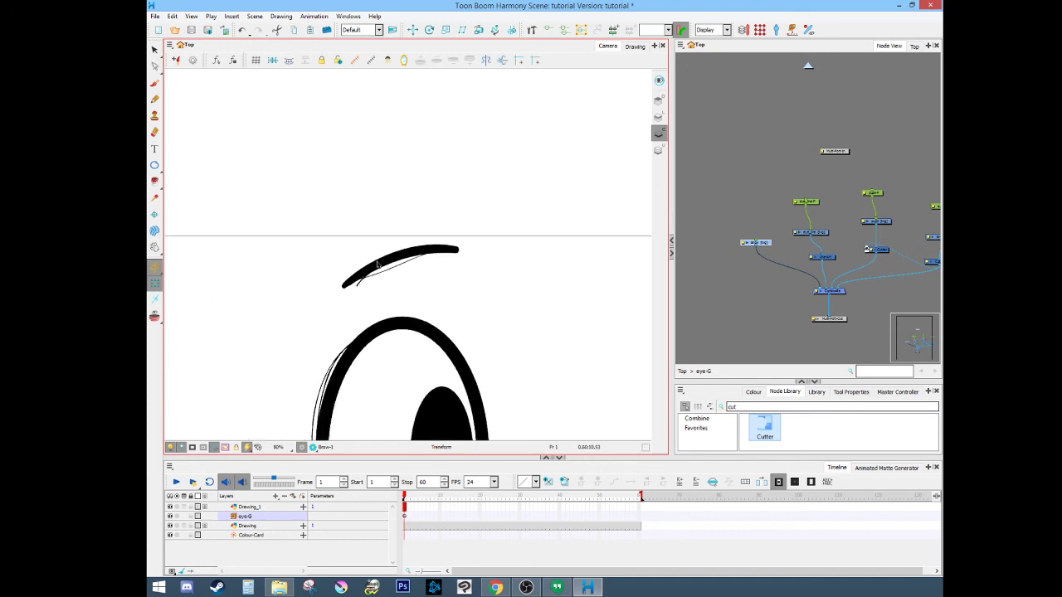
left_click(356, 256)
left_click(155, 51)
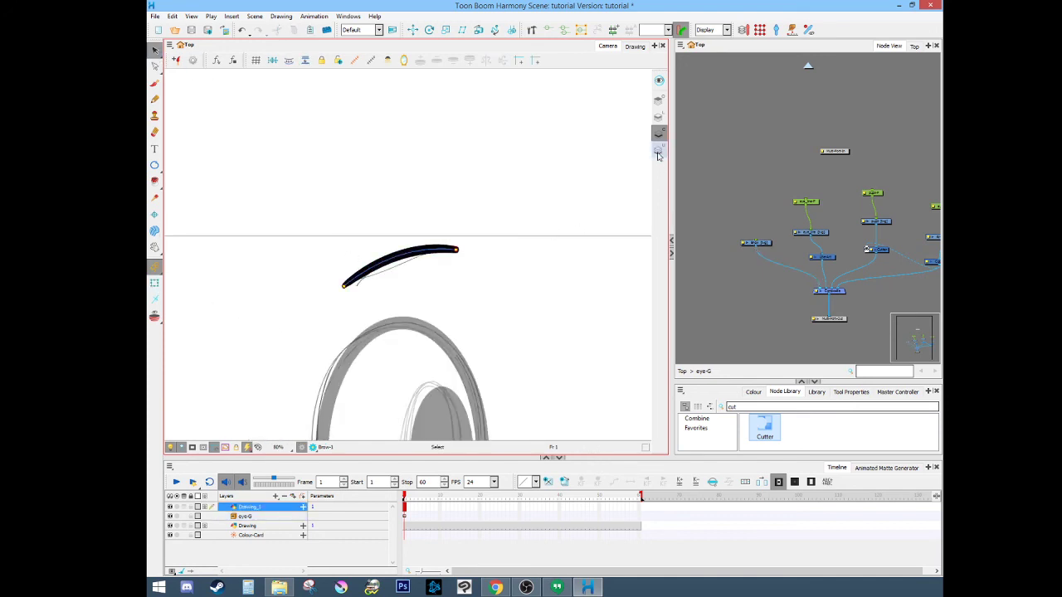
key("ctrl+a")
key("Delete")
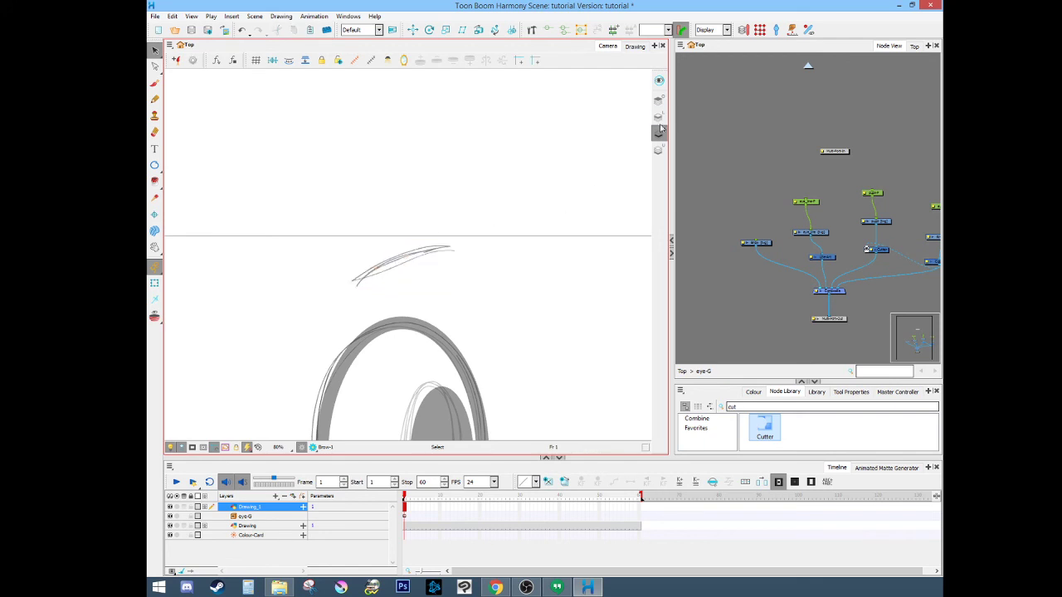
key("ctrl+z")
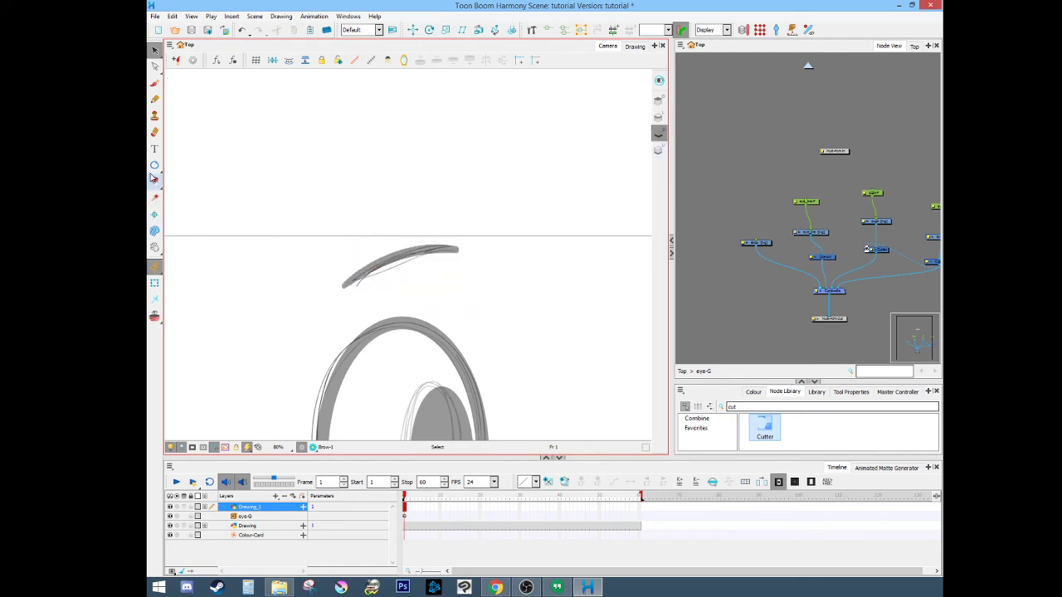
key("ctrl+a")
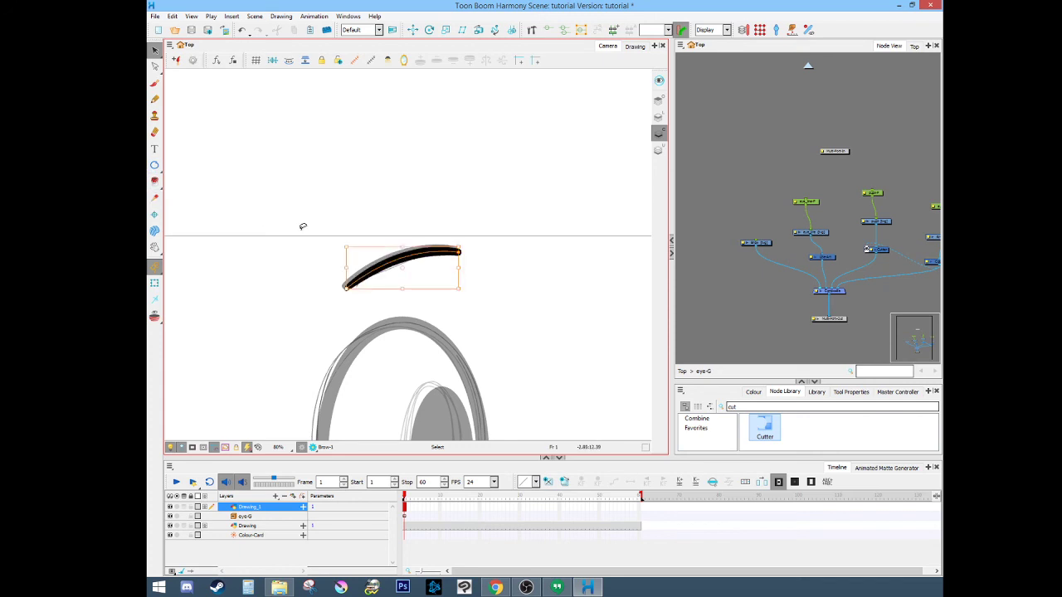
- Recolour the Colour Art copy of the brow stroke with the palette's Green swatch
left_click_drag(720, 381, 720, 304)
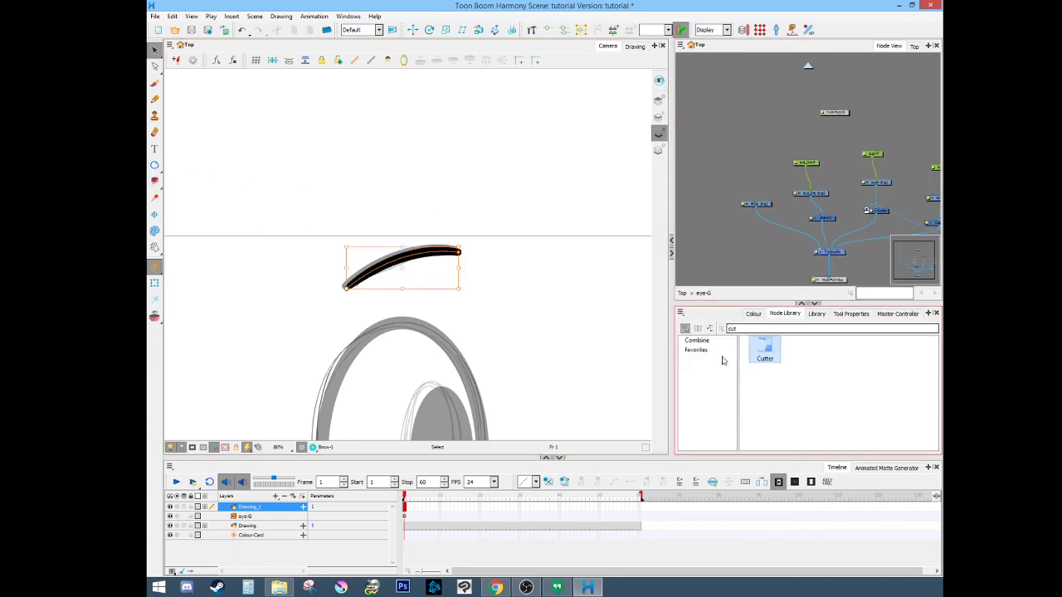
left_click(754, 315)
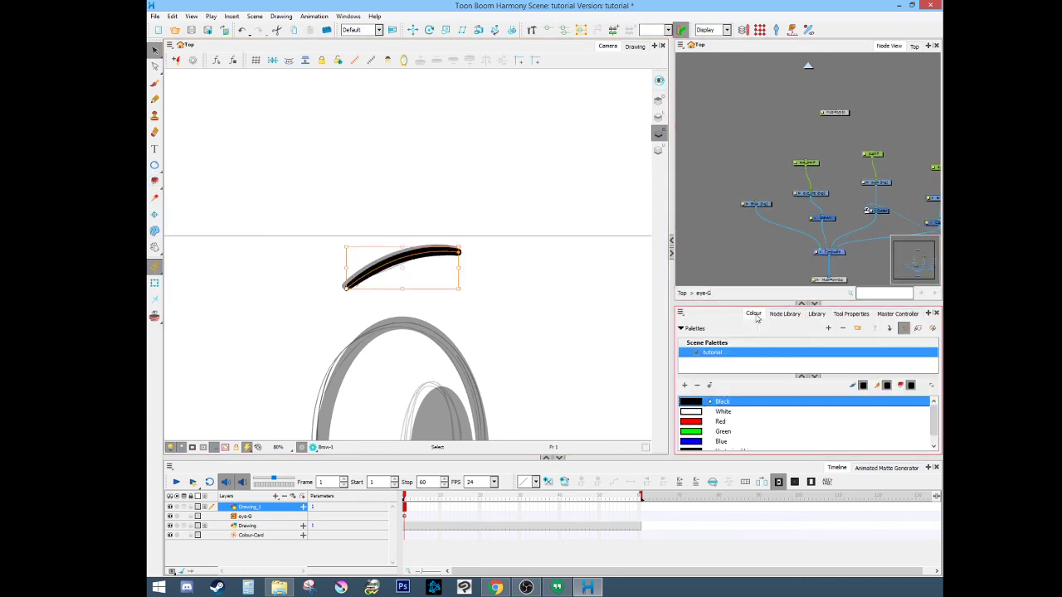
left_click(724, 432)
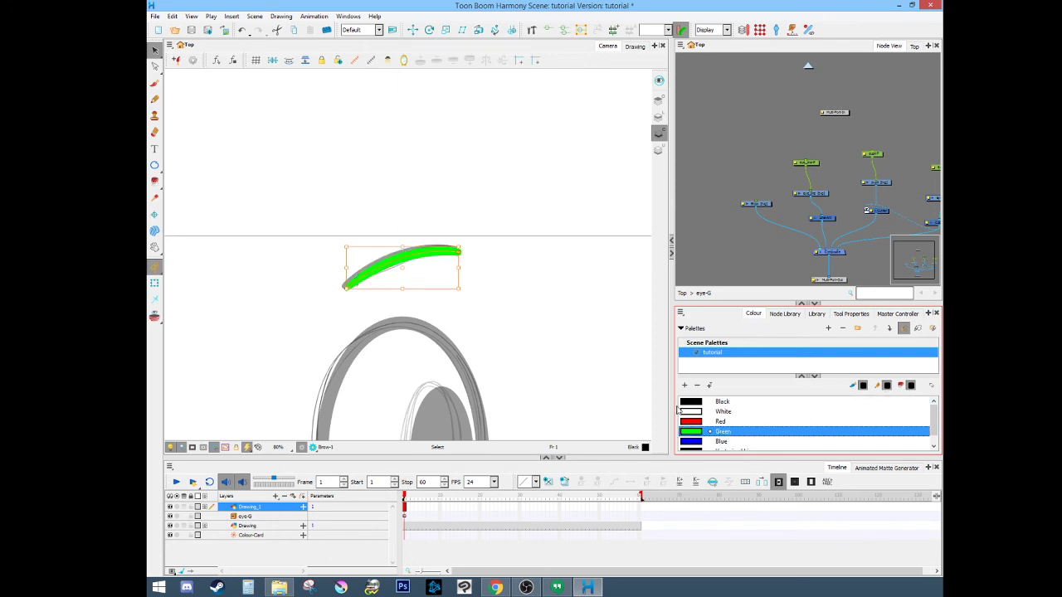
key("Escape")
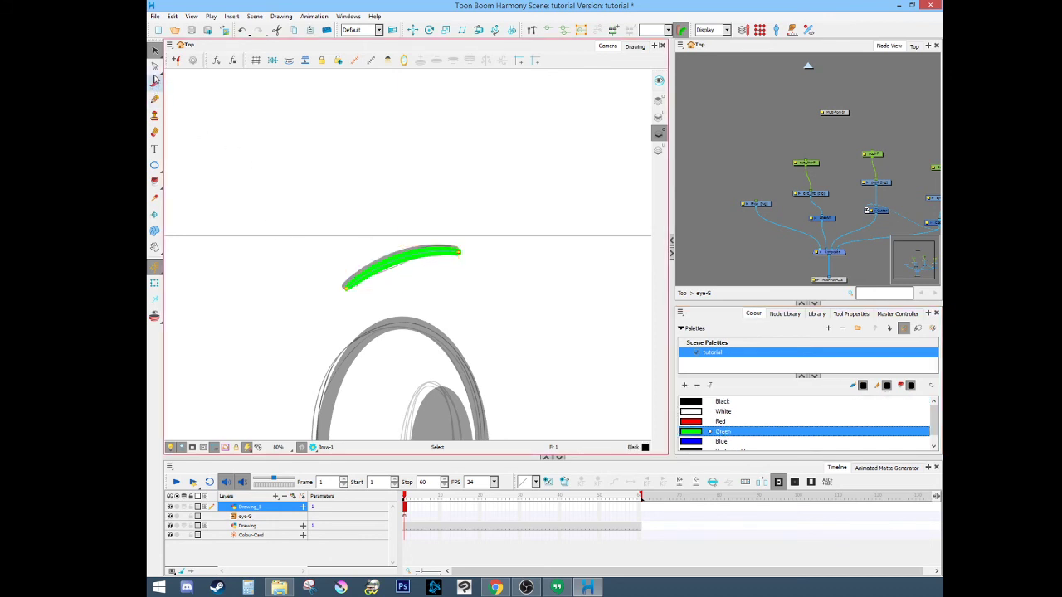
- Draw a large rounded pencil outline above the brow, joining both brow ends, and fill the enclosed area with Green
left_click(154, 99)
mouse_move(353, 288)
left_mouse_down()
mouse_move(289, 287)
mouse_move(214, 264)
mouse_move(195, 175)
mouse_move(301, 87)
mouse_move(452, 126)
mouse_move(486, 210)
mouse_move(431, 265)
left_mouse_up()
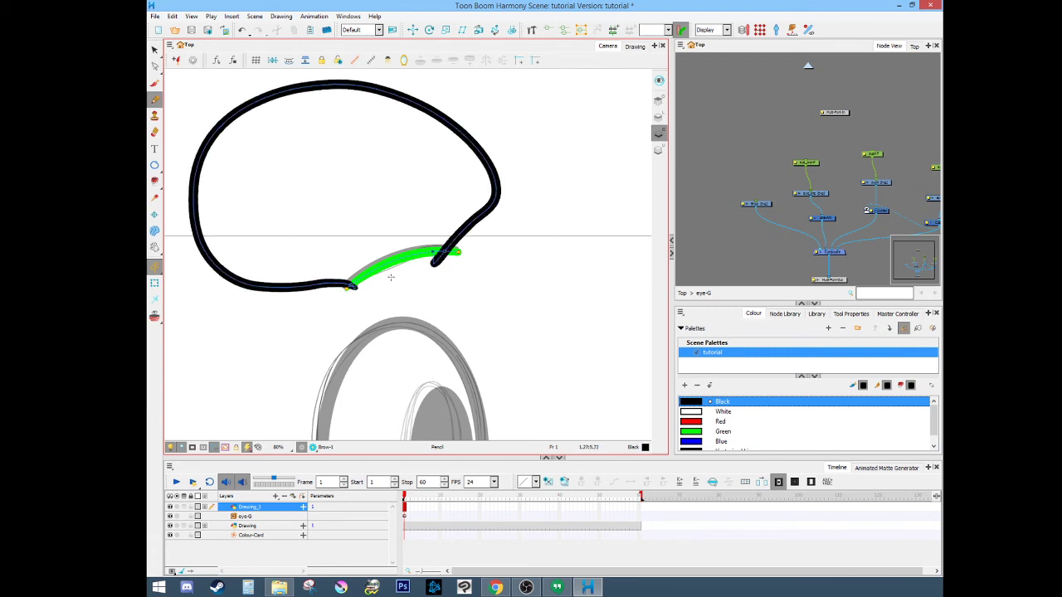
key("ctrl+z")
mouse_move(373, 292)
left_mouse_down()
mouse_move(220, 212)
mouse_move(449, 171)
mouse_move(446, 274)
left_mouse_up()
left_click(155, 182)
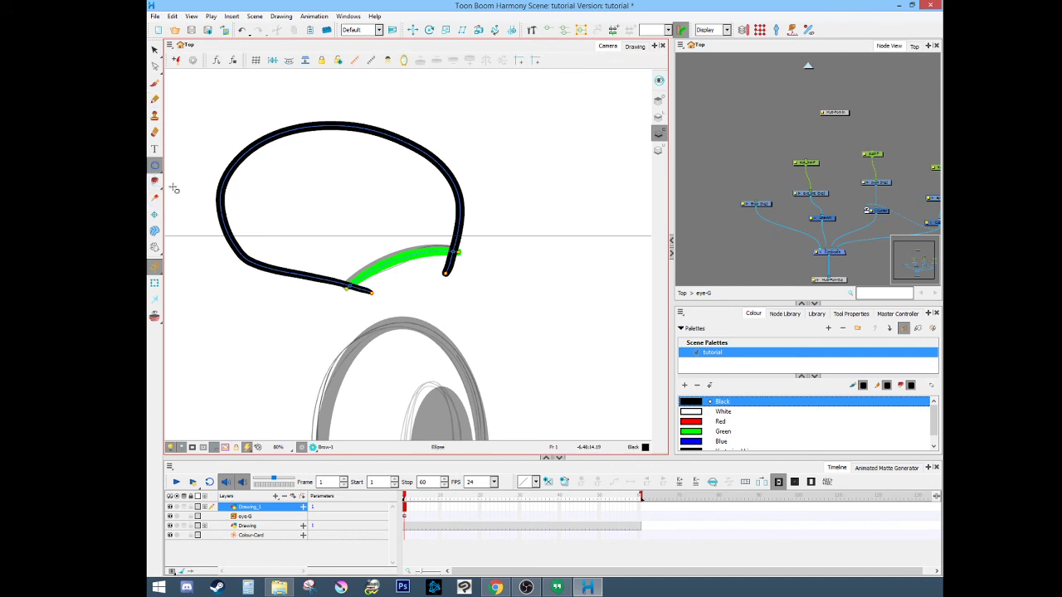
left_click(723, 432)
left_click(226, 185)
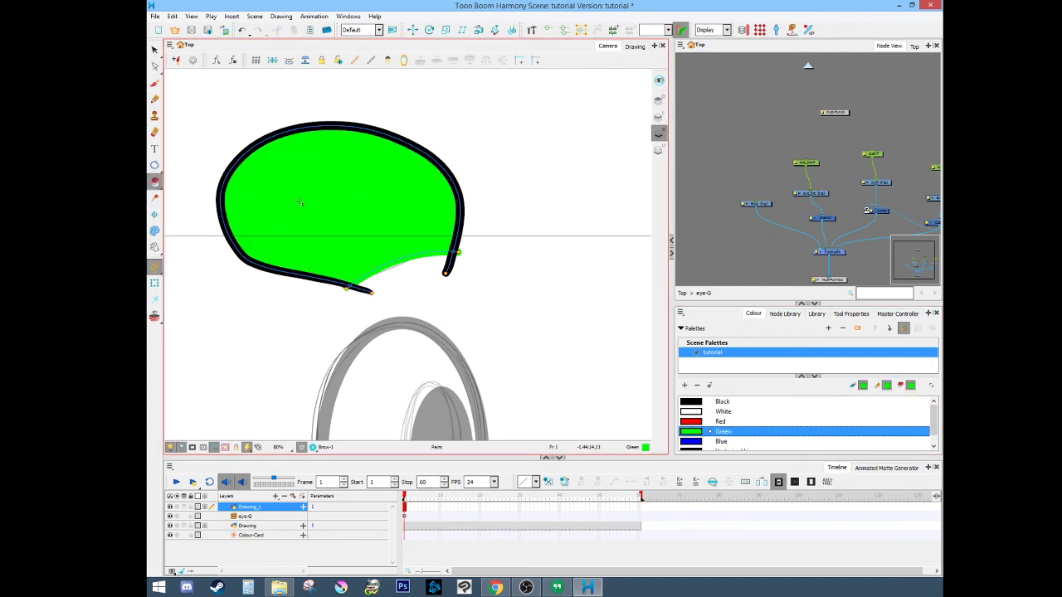
- Delete the black outline around the green area and preview the brow's art layers together
key("alt+s")
left_click(225, 184)
key("Delete")
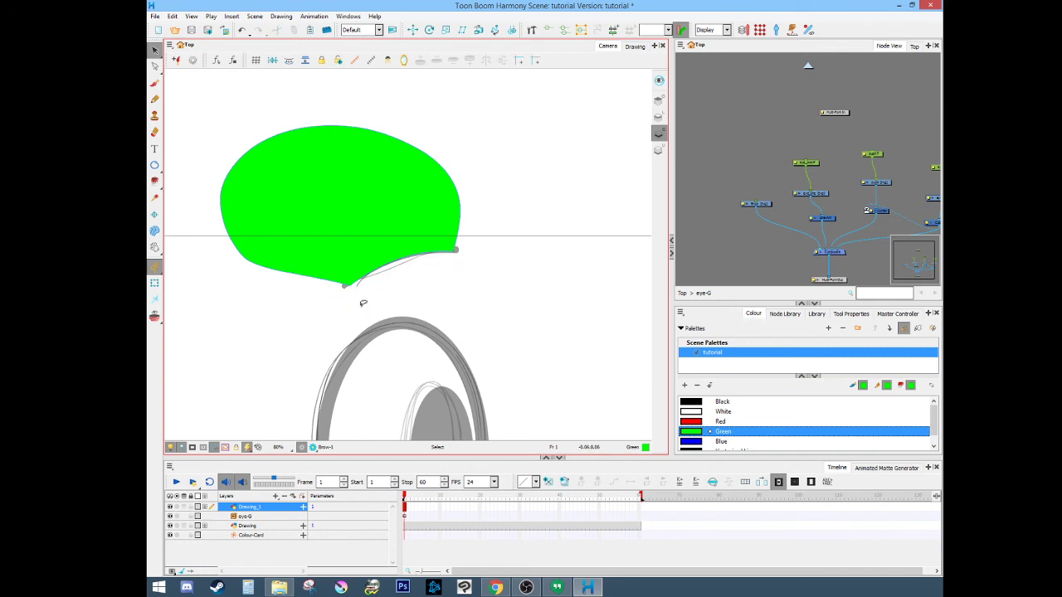
left_click(660, 82)
left_click(154, 284)
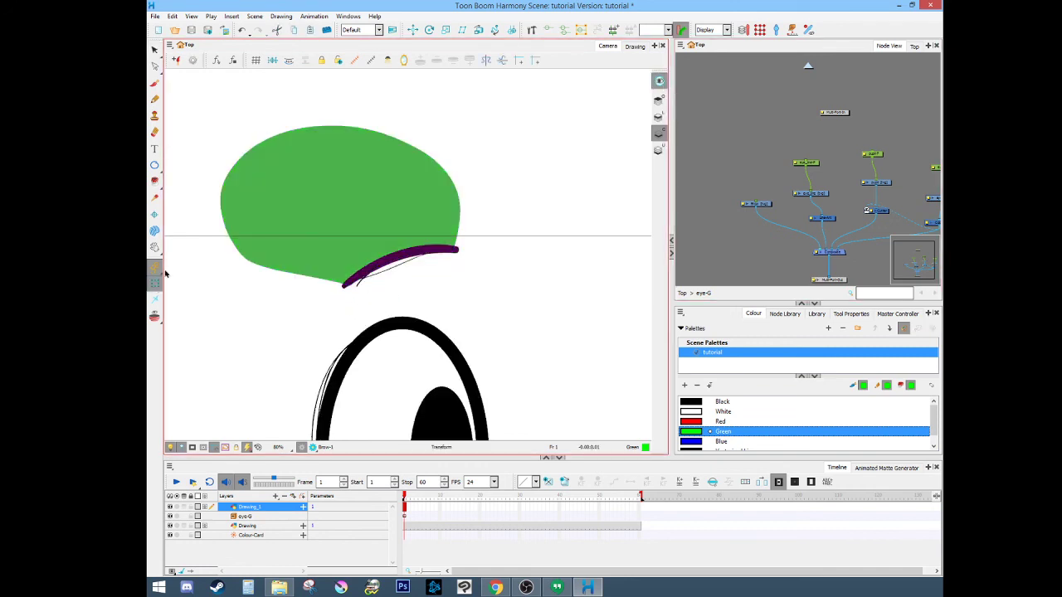
left_click(724, 237)
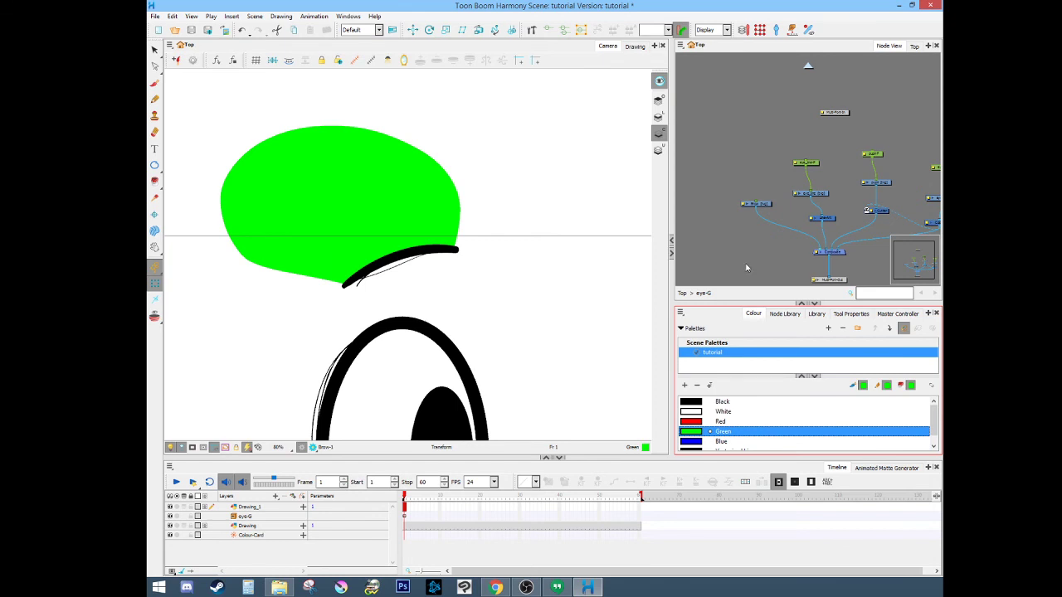
- Add a second Composite between the existing Composite and the Multi-Port-Out, and reroute the Brow drawing into it
left_click_drag(753, 303, 754, 344)
left_click_drag(755, 278, 744, 207)
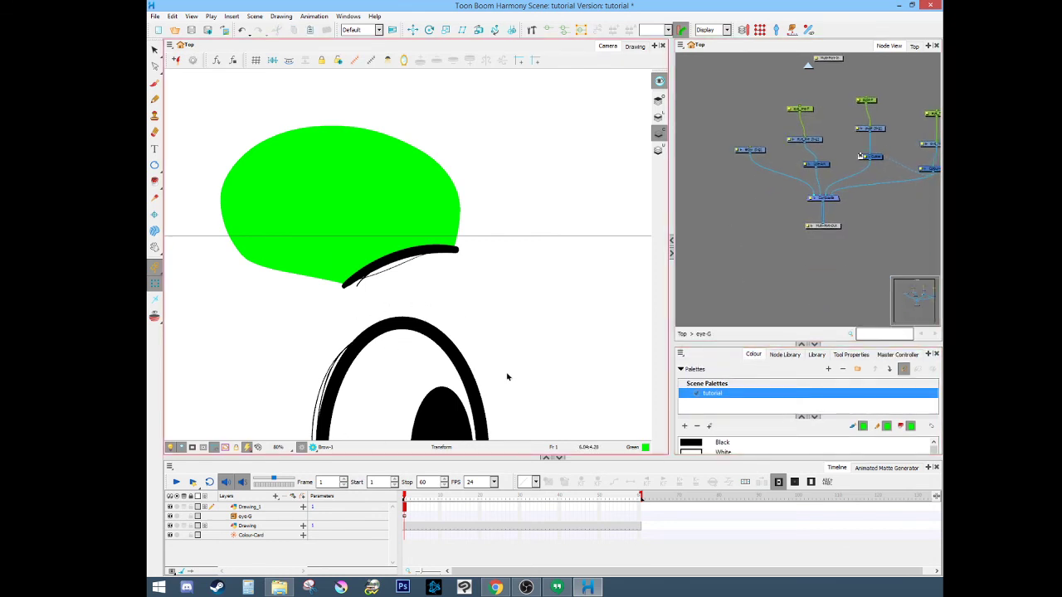
mouse_move(834, 202)
left_mouse_down()
mouse_move(801, 222)
mouse_move(805, 214)
mouse_move(796, 258)
left_mouse_up()
left_click(792, 247)
left_click(790, 229, "shift")
left_click_drag(783, 208, 785, 254)
left_click(722, 218)
left_click_drag(727, 173, 724, 198)
left_click(752, 258)
- Insert a Cutter node between the two Composites and connect the Brow drawing as its matte
left_click(765, 354)
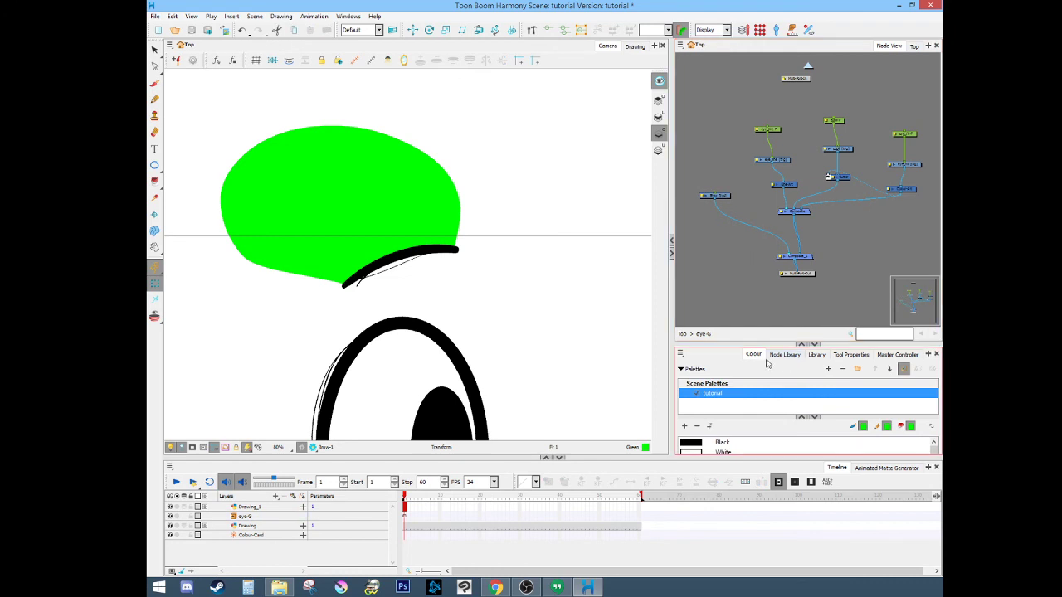
left_click_drag(757, 320, 713, 166)
left_click(781, 290)
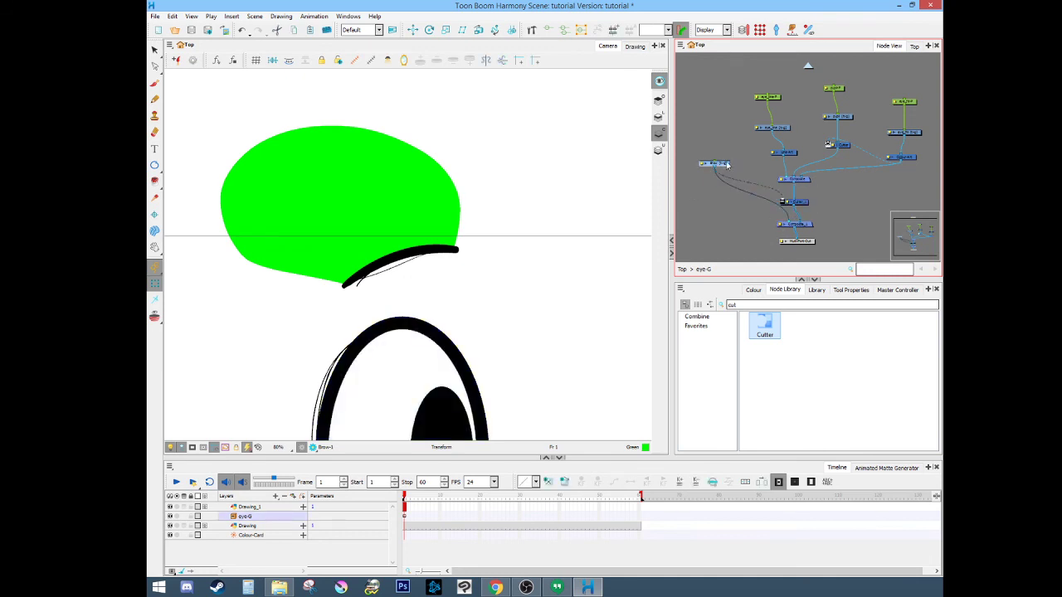
- Find the Colour-Art node in the library, insert it between the Brow drawing and the Cutter's matte input, and shift the upper Composite aside
left_click(721, 306)
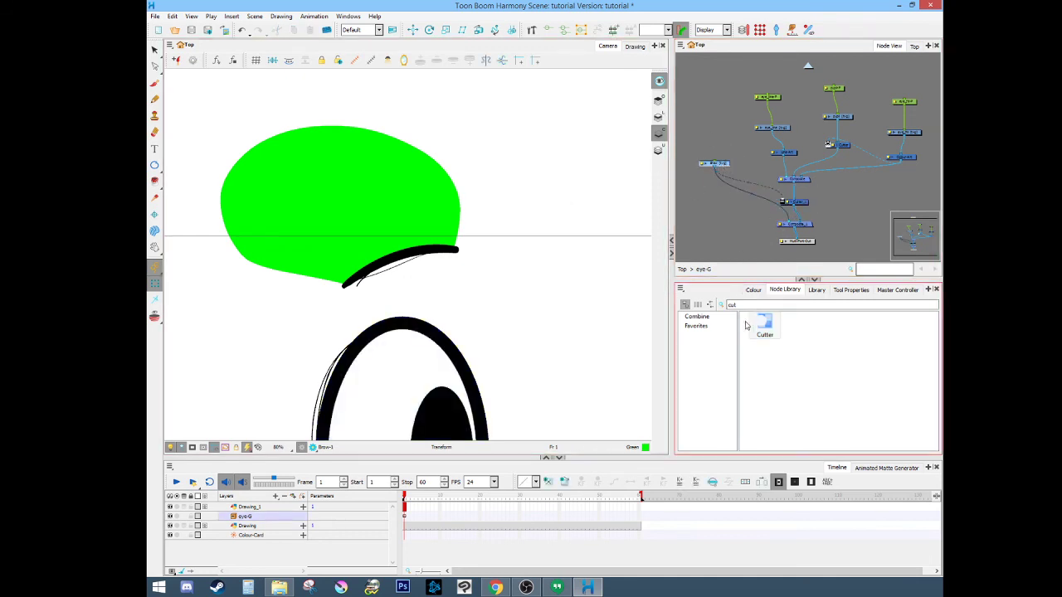
type("colour")
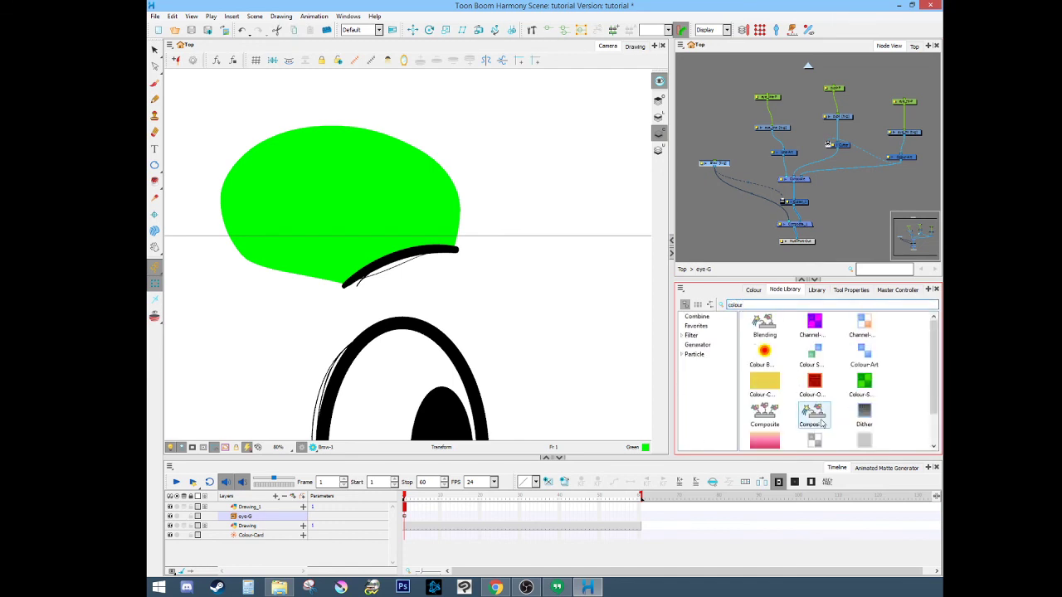
left_click_drag(864, 355, 716, 163)
left_click_drag(762, 189, 820, 184)
left_click(809, 205)
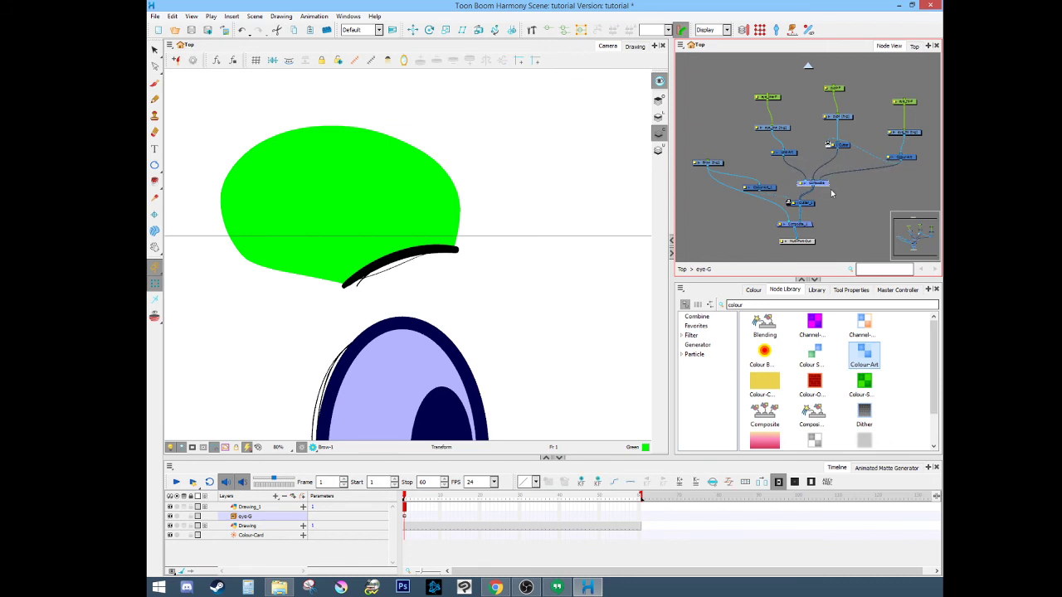
- Find the Line-Art node in the library and insert it between the Brow drawing and the lower Composite
left_click(713, 164)
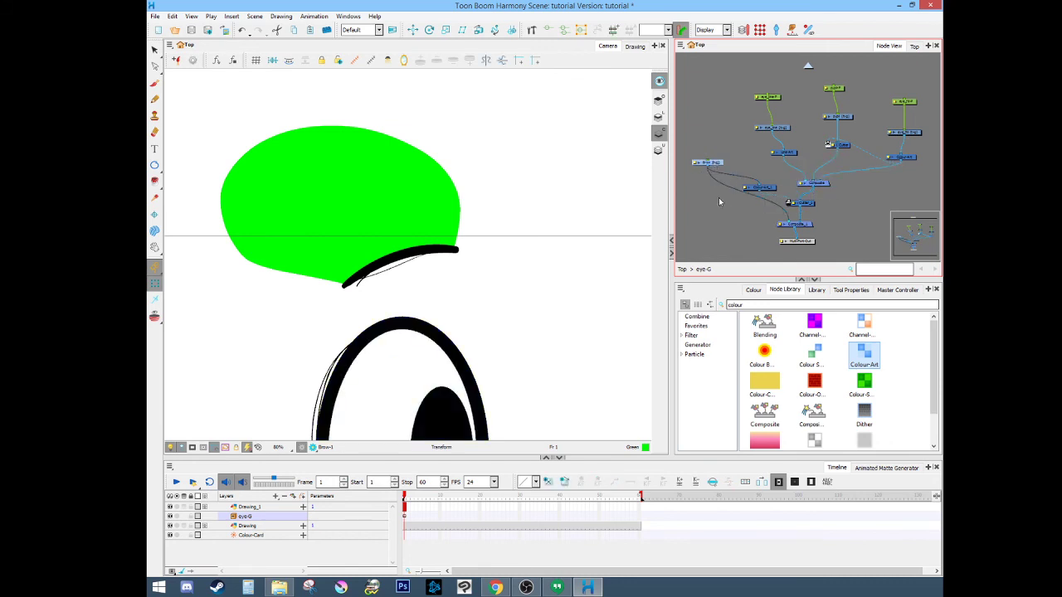
left_click_drag(744, 305, 718, 302)
type("line")
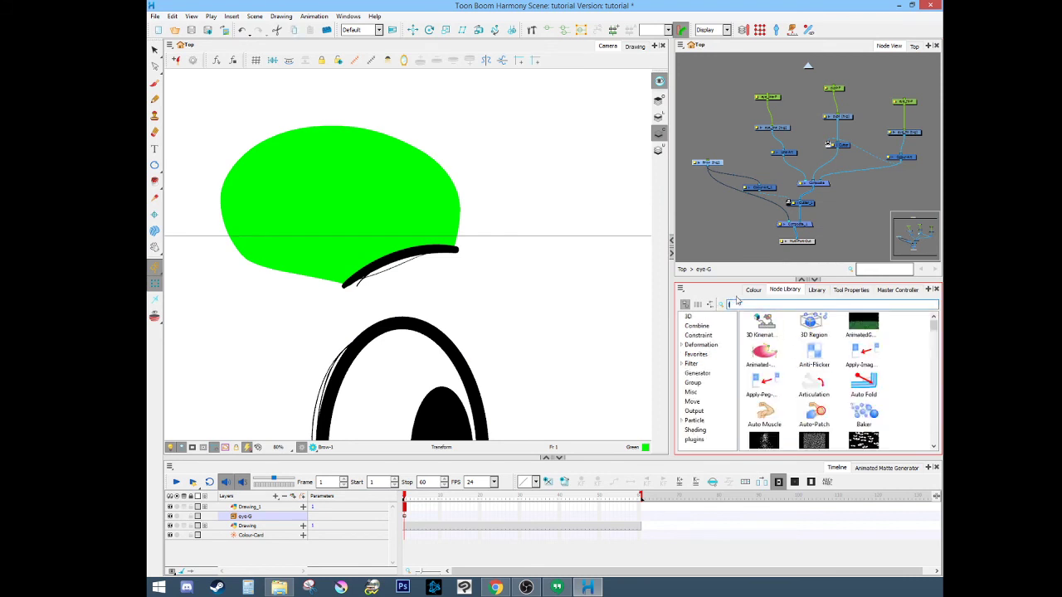
left_click_drag(815, 323, 720, 155)
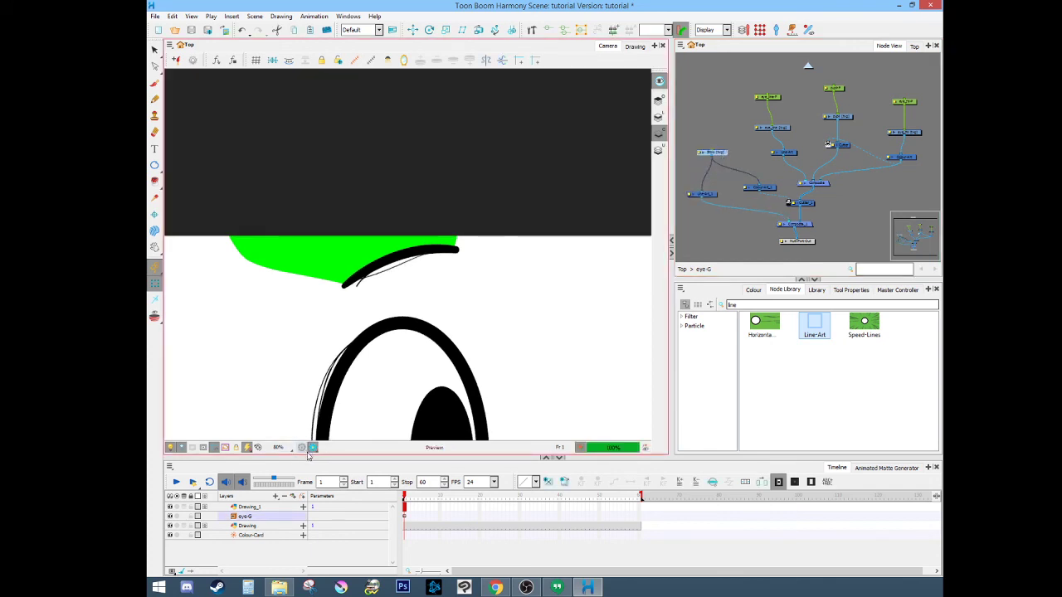
left_click_drag(721, 153, 719, 153)
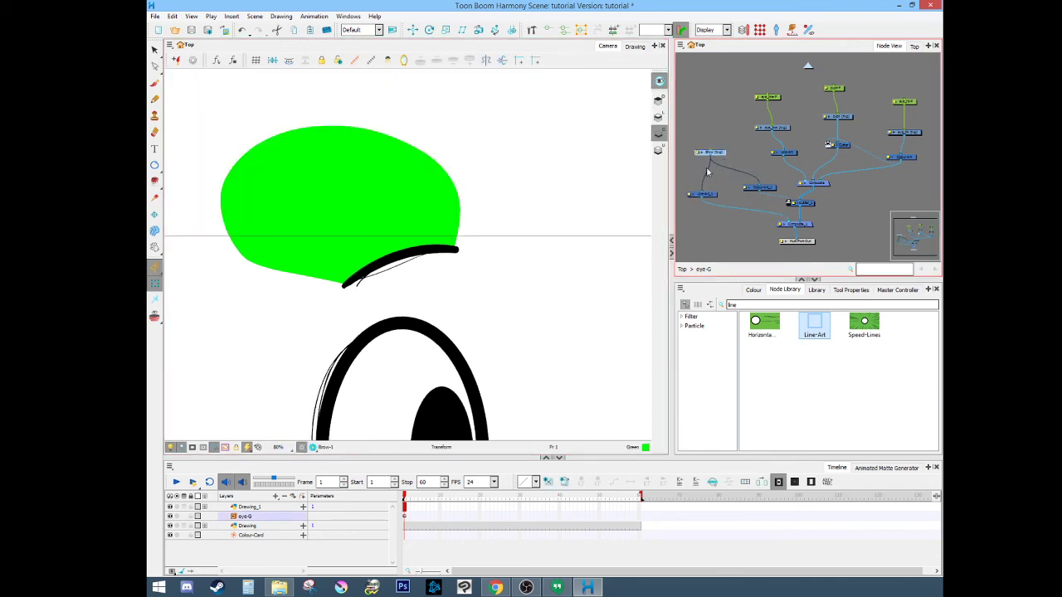
- Compare the brow's Line Art and Colour Art layers in the Camera view
left_click(154, 50)
left_click(662, 81)
left_click(661, 117)
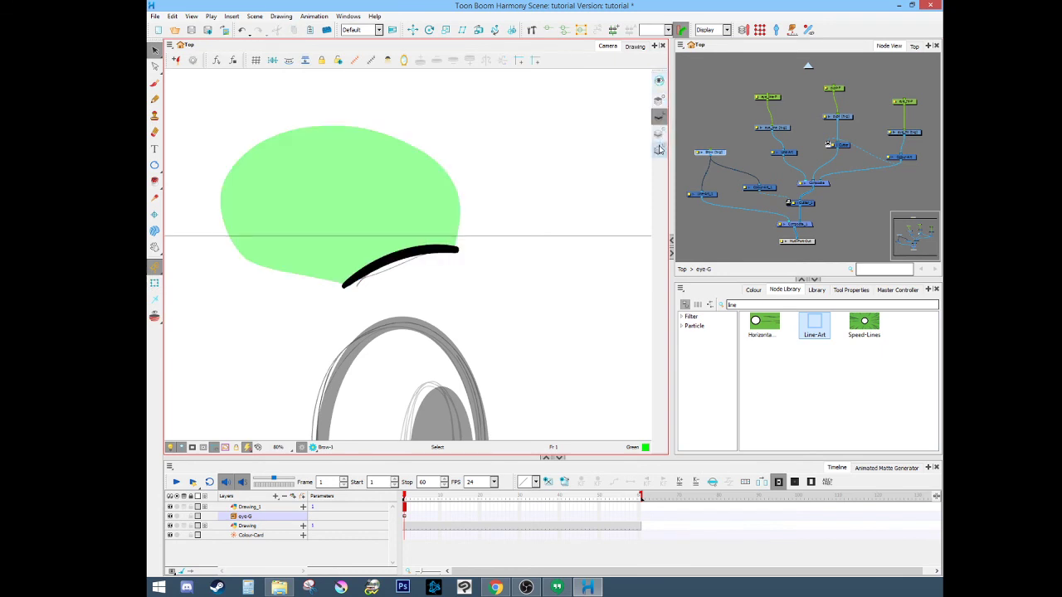
left_click(660, 134)
left_click(659, 116)
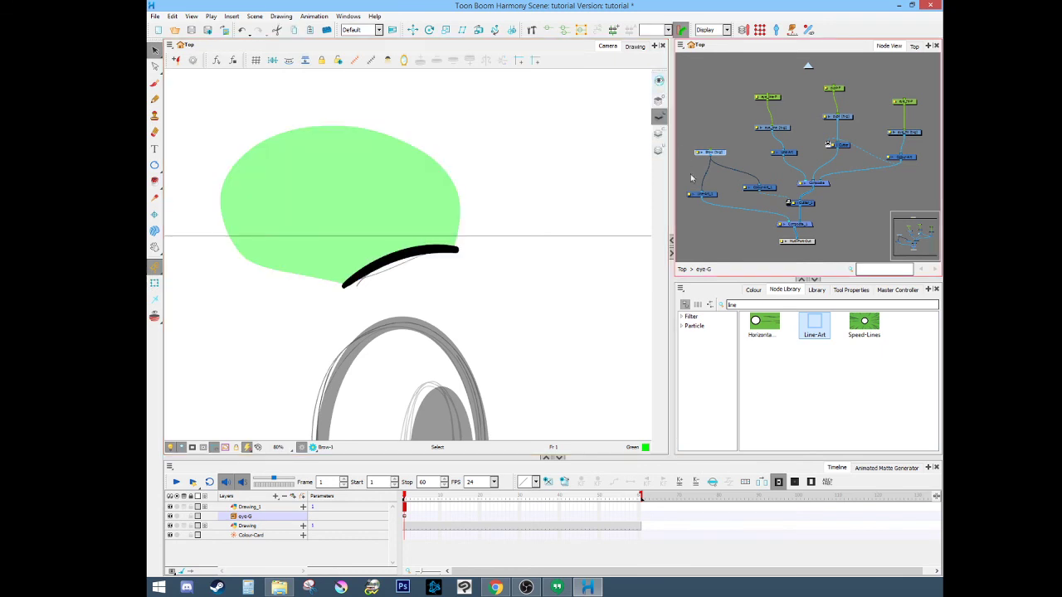
- Move the Brow and Colour-Art nodes higher to space out the brow branch of the network
left_click_drag(721, 153, 725, 136)
left_click(751, 235)
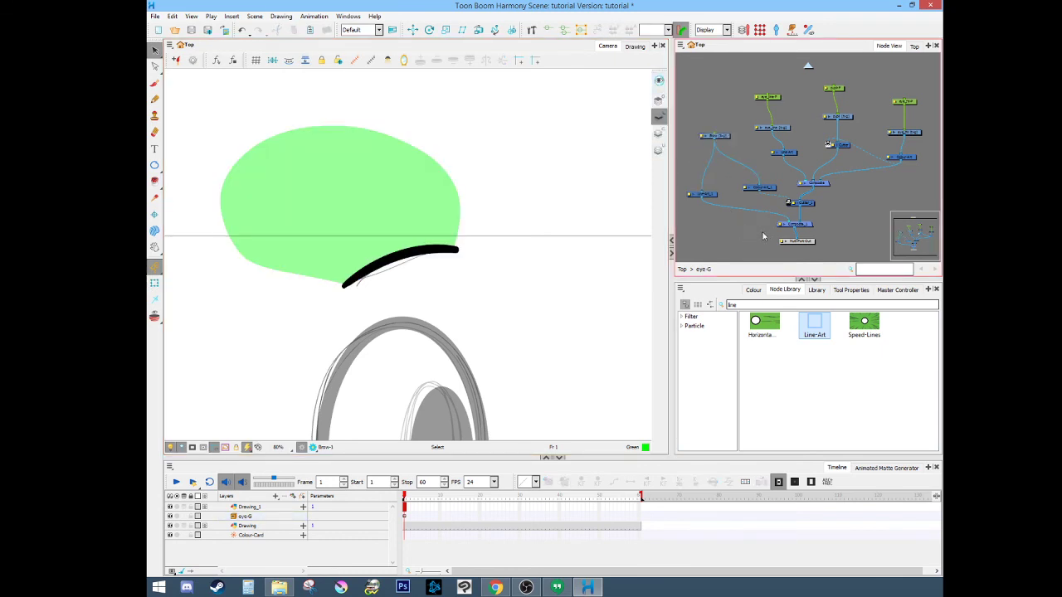
left_click_drag(770, 190, 768, 176)
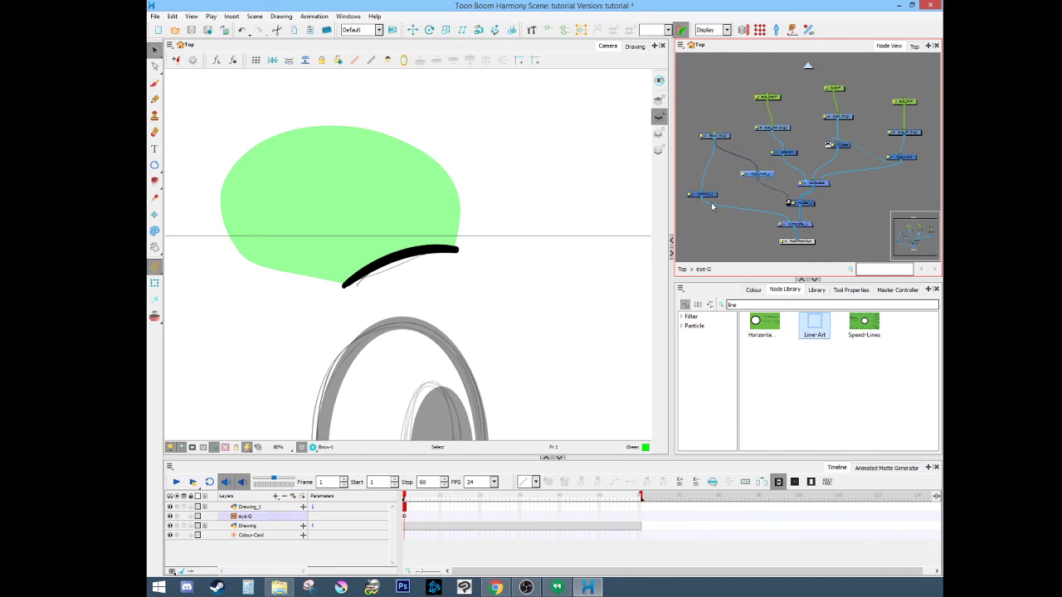
- Try unplugging the Line-Art and Colour-Art nodes from the Brow drawing and undo the disconnections
left_click_drag(705, 193, 693, 161)
left_click(155, 283)
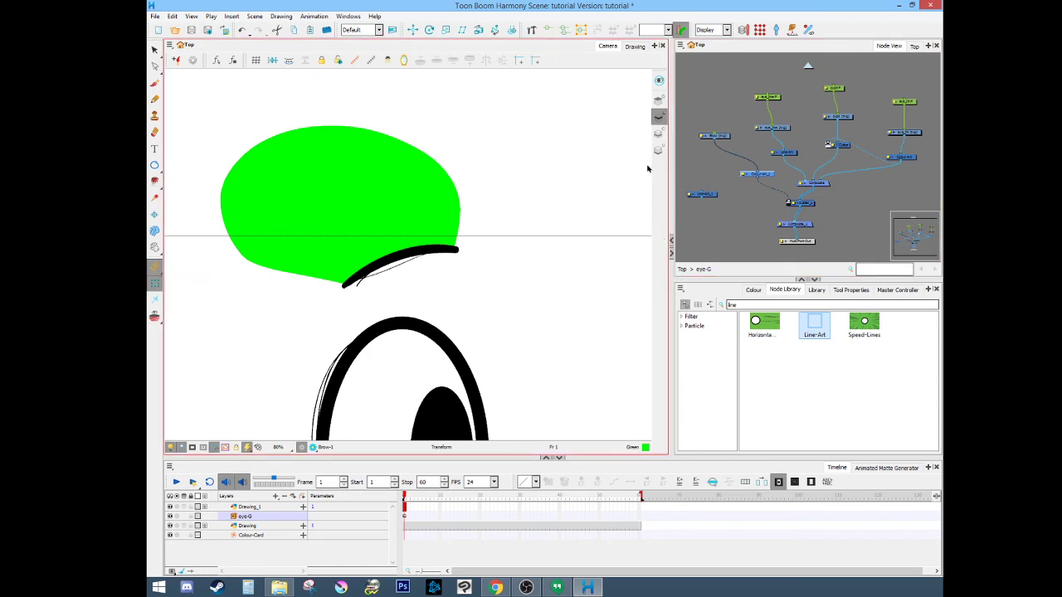
left_click(703, 194)
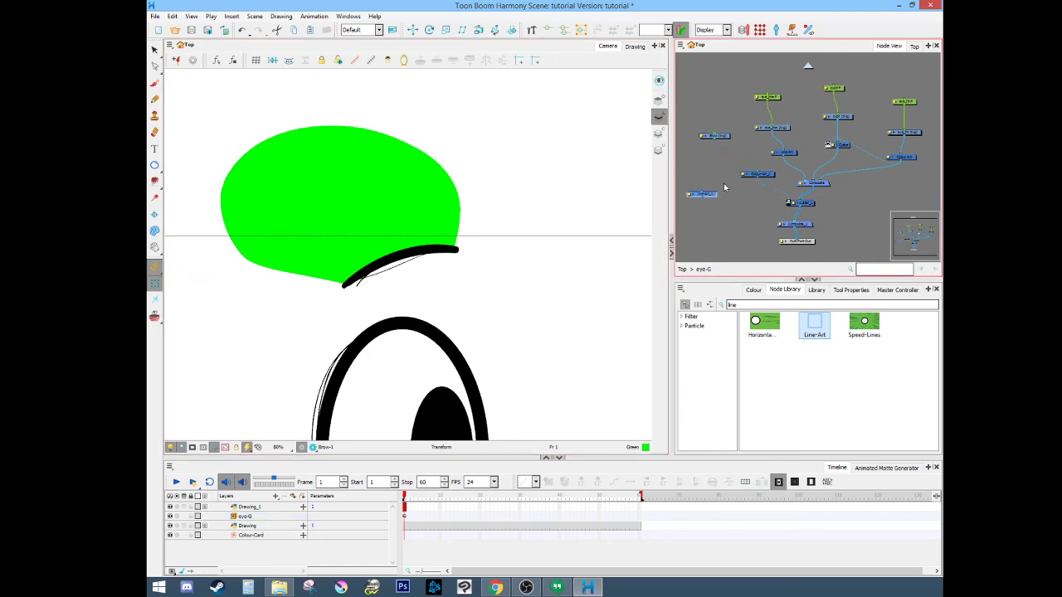
left_click(717, 152)
left_click_drag(714, 137, 714, 140)
key("ctrl+z")
key("ctrl+z")
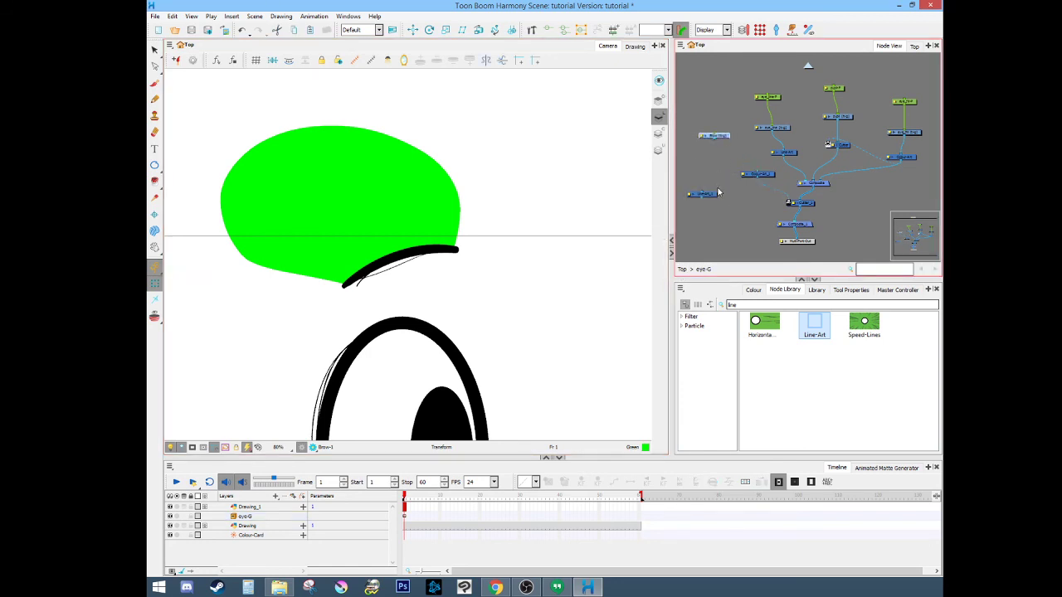
- Delete the stray Drawing_1 node from the Top network and reopen the eye-G group
left_click(682, 269)
left_click_drag(797, 226, 677, 158)
left_click_drag(803, 148, 690, 153)
key("Delete")
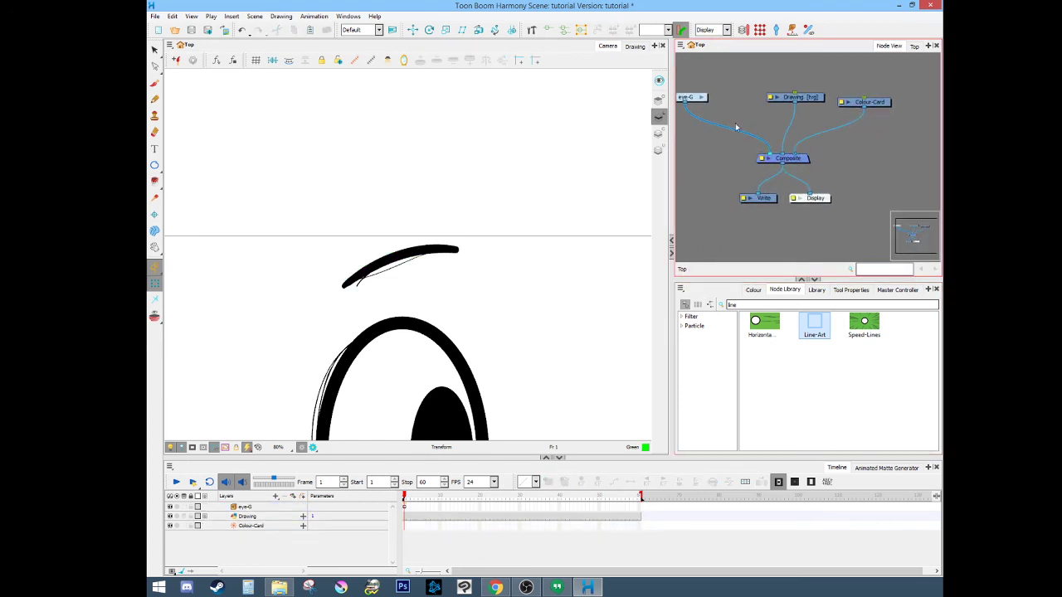
left_click(692, 99)
key("ctrl+e")
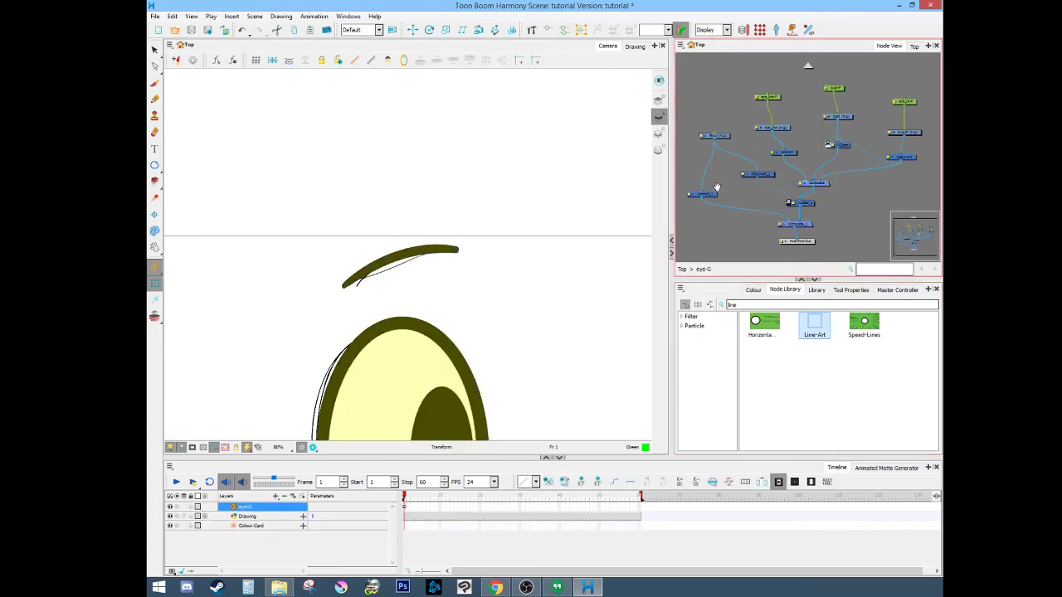
- Reposition the Brow drawing node slightly and add a parent peg to it
left_click(717, 137)
left_click_drag(699, 157, 719, 138)
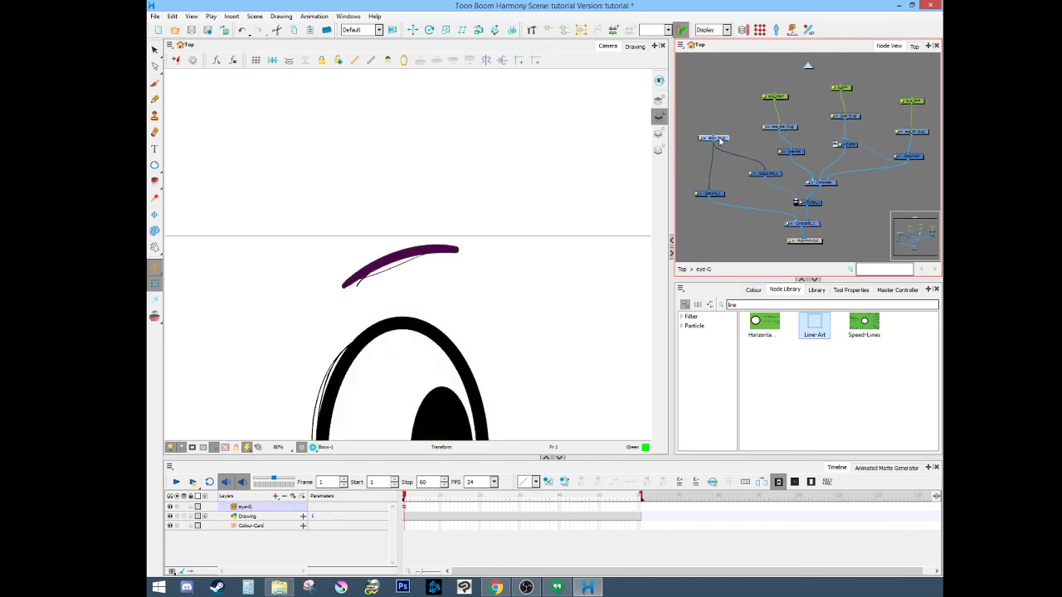
key("ctrl+p")
- Place the brow peg's pivot at the middle of the brow line with the Rotate tool and return to the Transform tool
left_click_drag(310, 285, 440, 299)
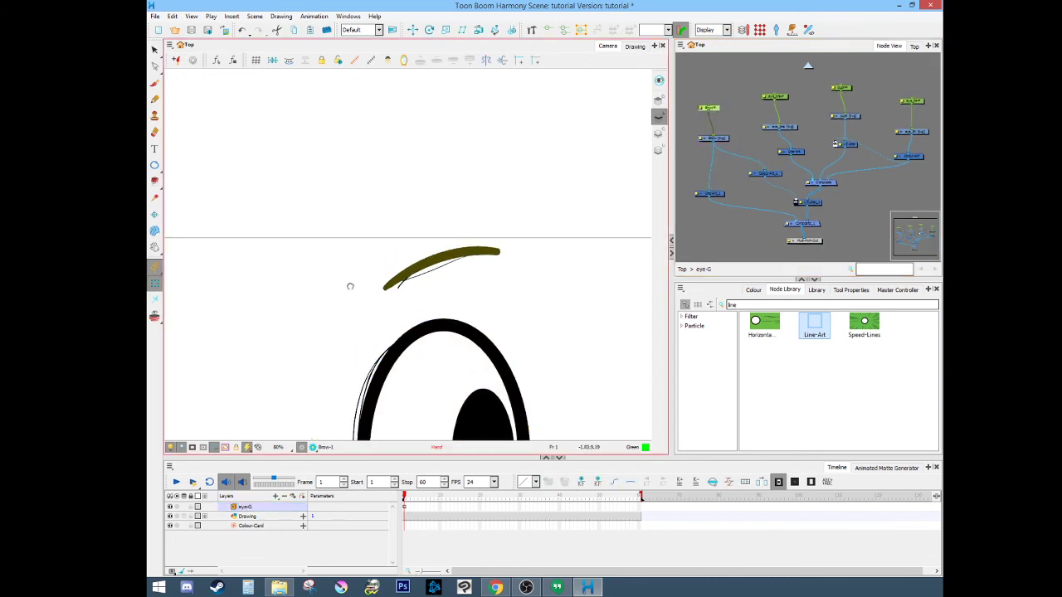
left_click(430, 30)
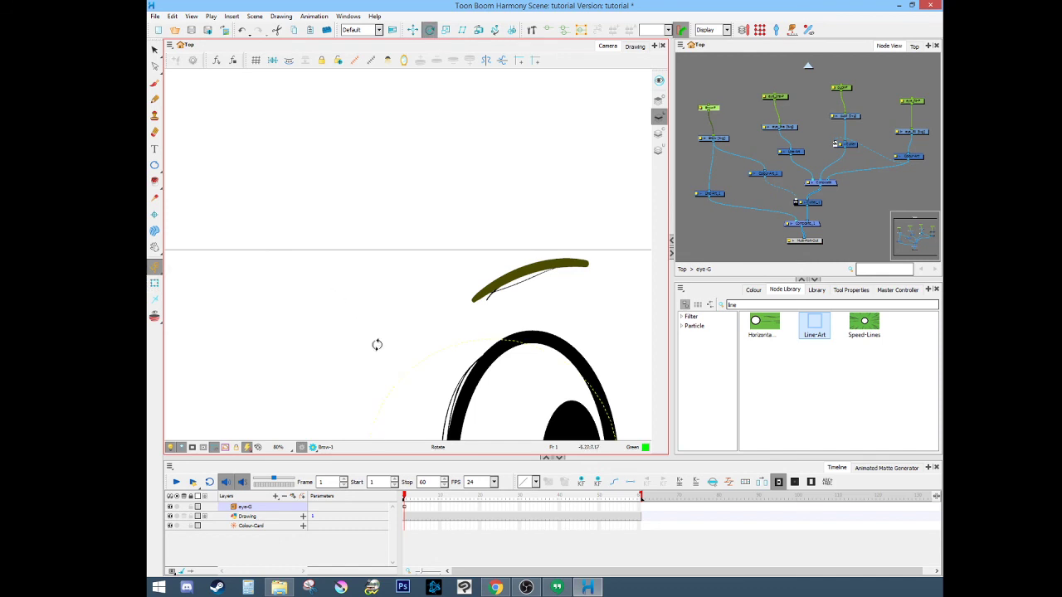
scroll(374, 346, "down", 3)
left_click_drag(483, 379, 521, 180)
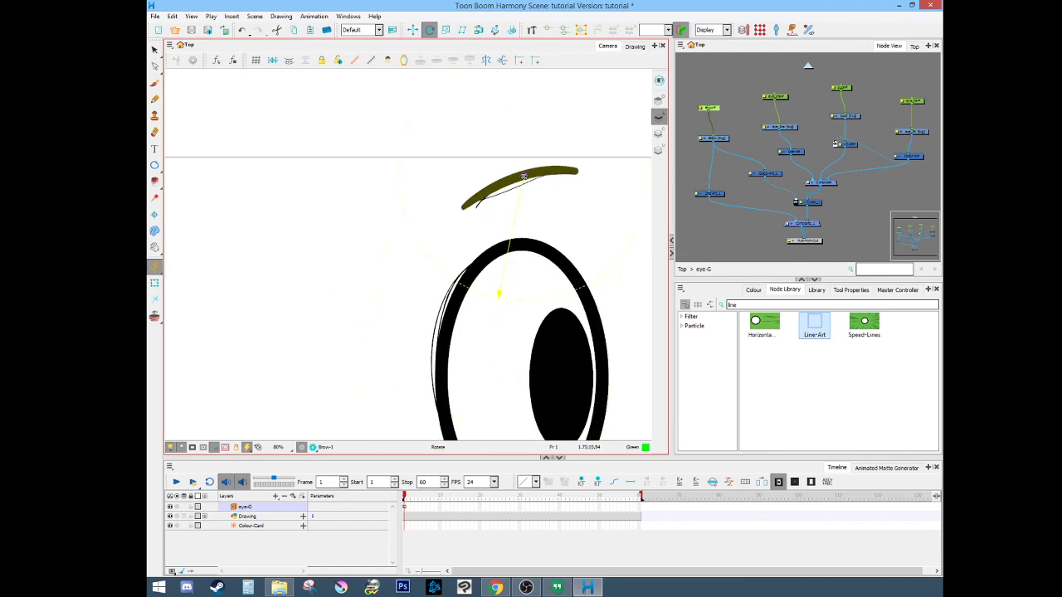
left_click(154, 285)
key("2")
key("2")
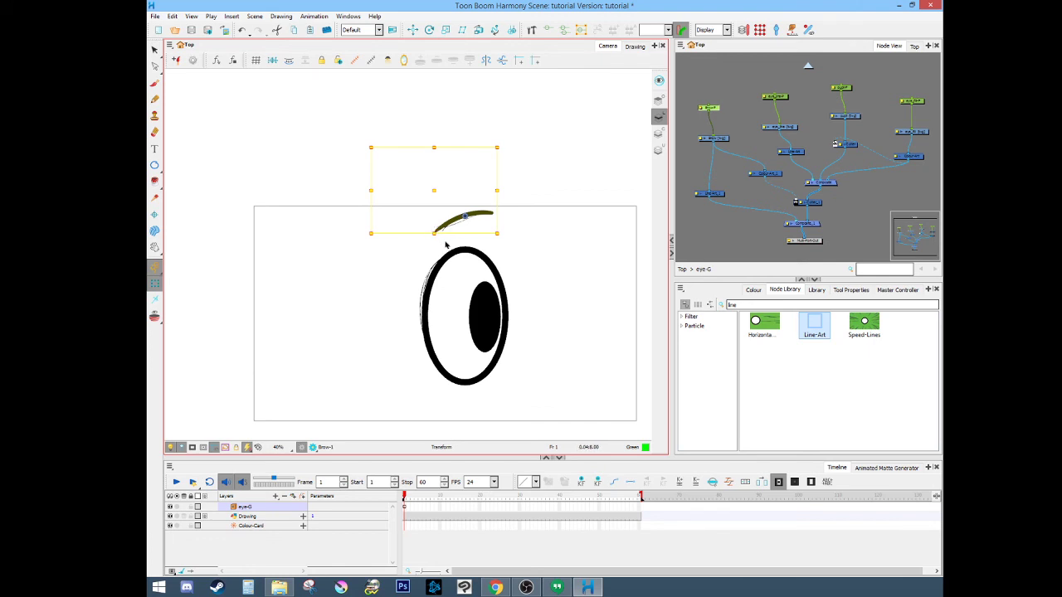
- Widen the node network area, try moving the brow with its peg, and undo the move
left_click_drag(671, 227, 622, 228)
left_click(680, 228)
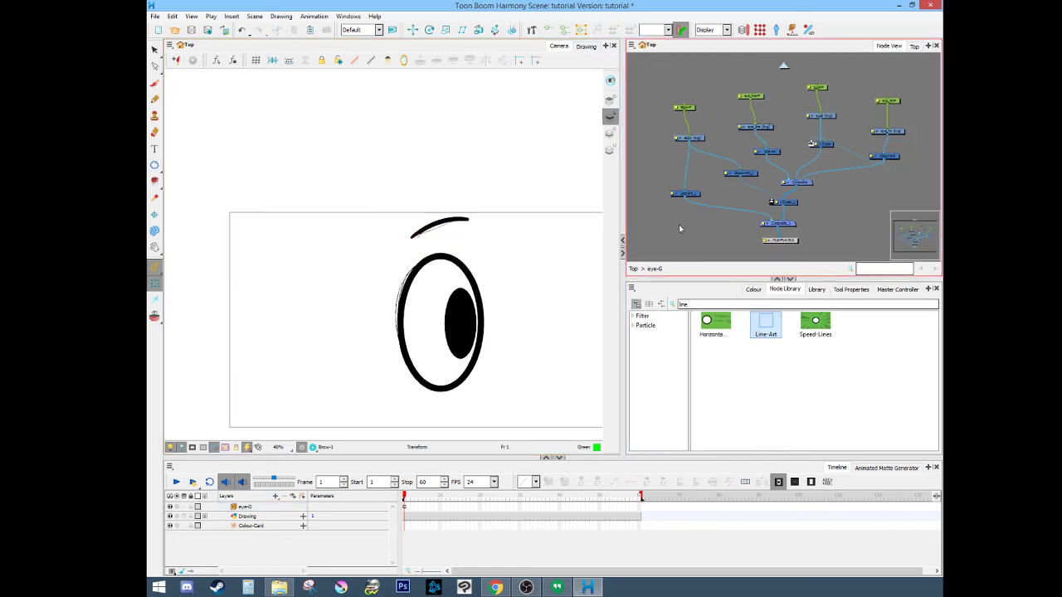
left_click(685, 114)
mouse_move(410, 199)
left_mouse_down()
mouse_move(395, 261)
mouse_move(434, 360)
mouse_move(406, 213)
mouse_move(412, 195)
left_mouse_up()
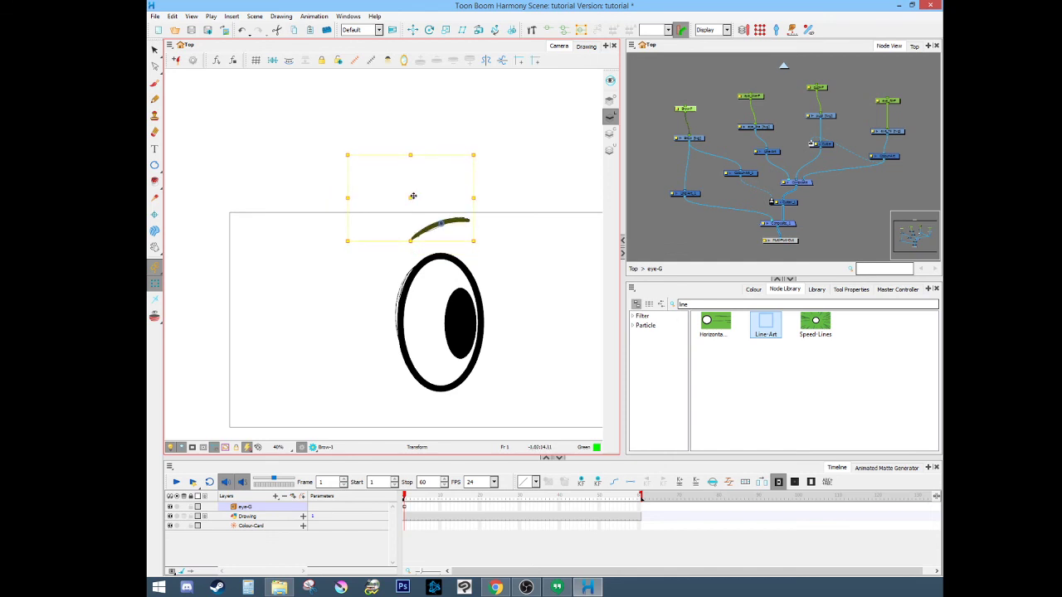
key("ctrl+z")
- Raise the brow peg and draw a curved deformation chain from the brow's lower end to its upper end with the Rigging Tool in Envelope mode
left_click_drag(685, 109, 686, 94)
left_click_drag(666, 131, 724, 147)
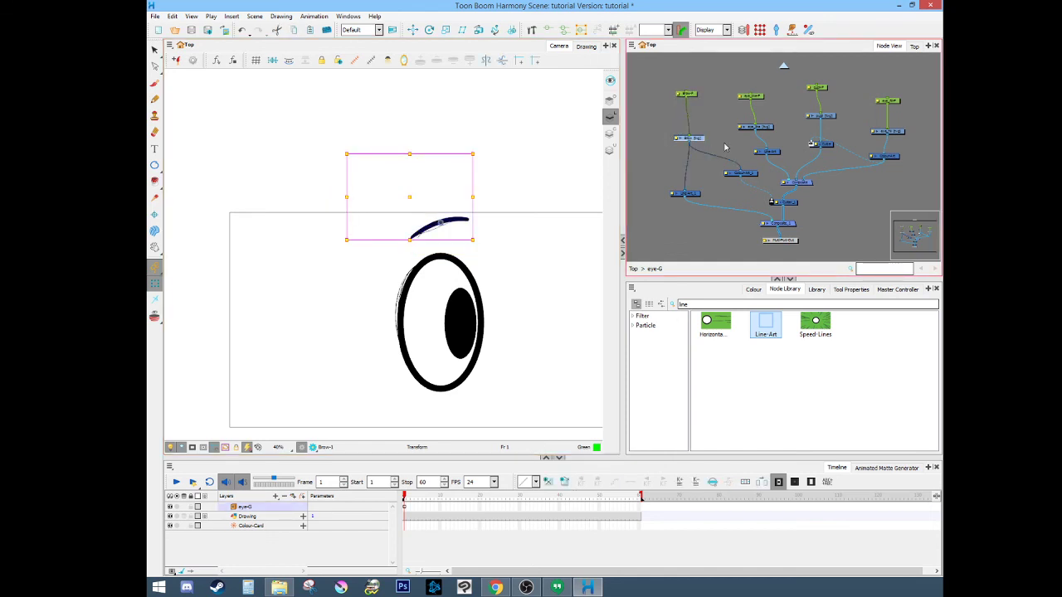
left_click(533, 32)
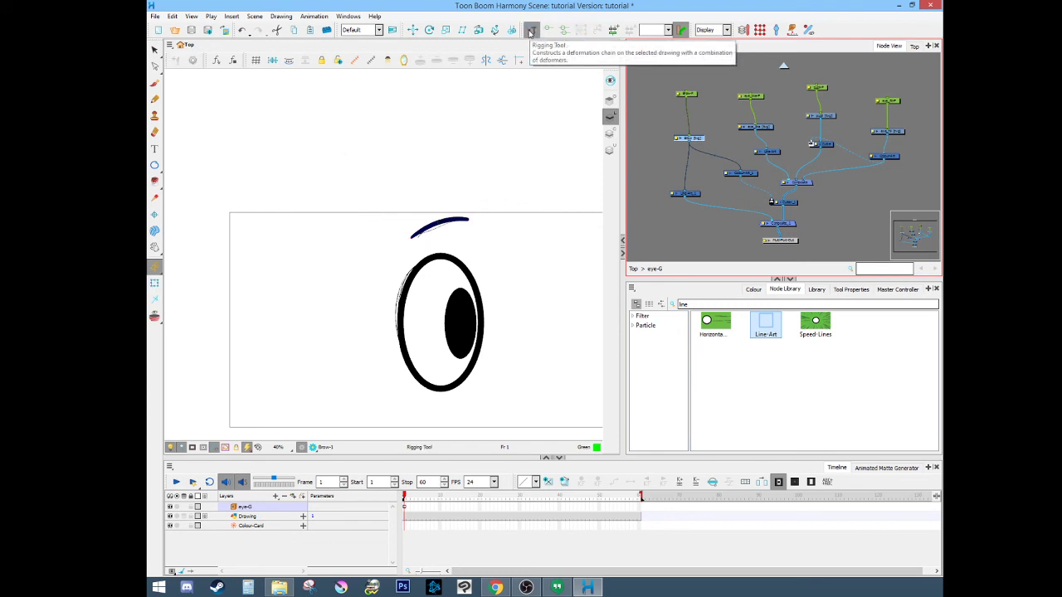
left_click(851, 290)
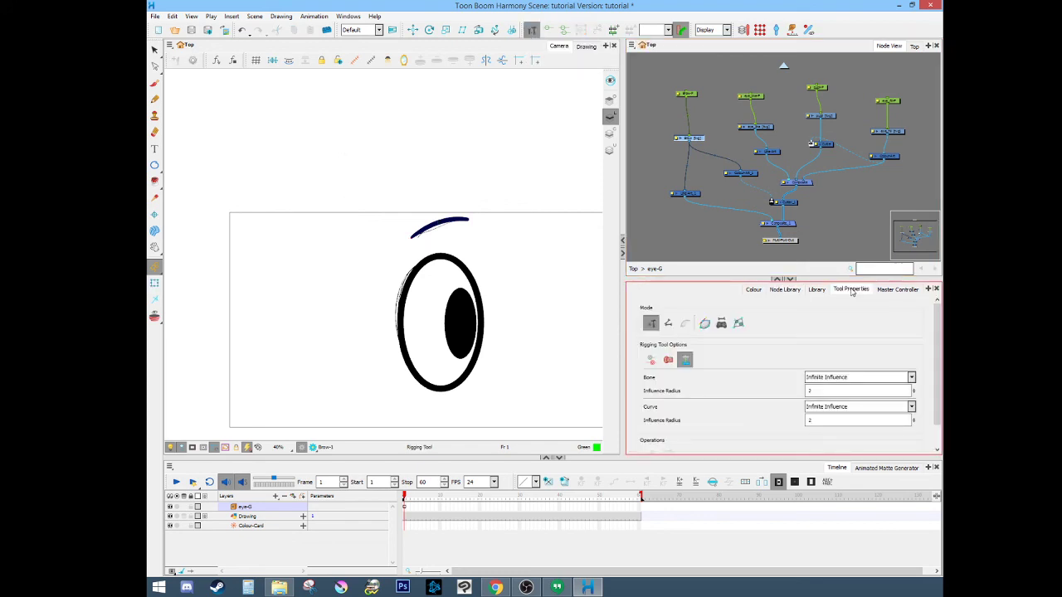
left_click_drag(710, 280, 706, 230)
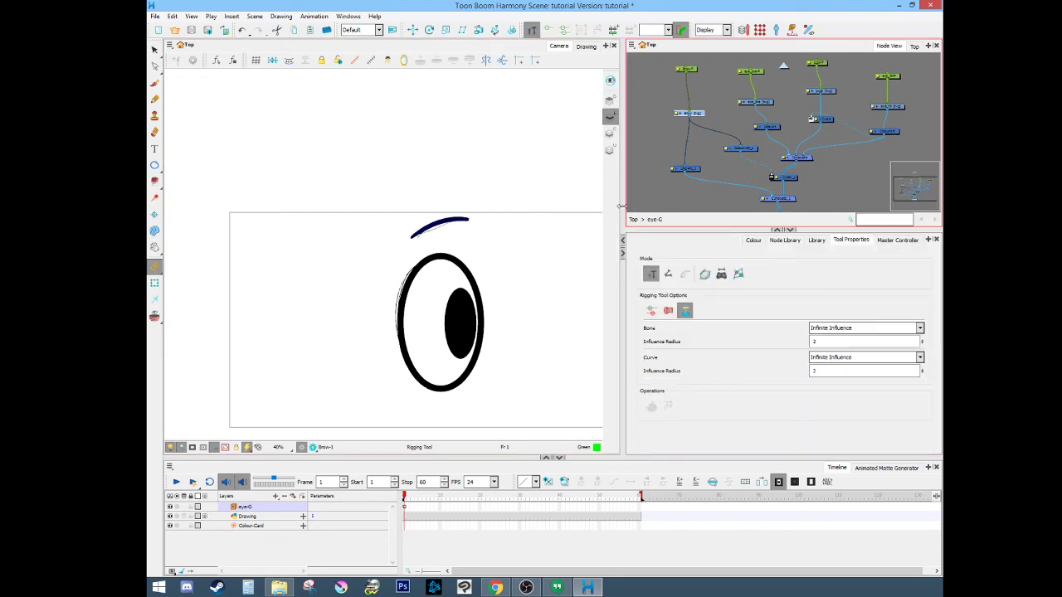
left_click(704, 277)
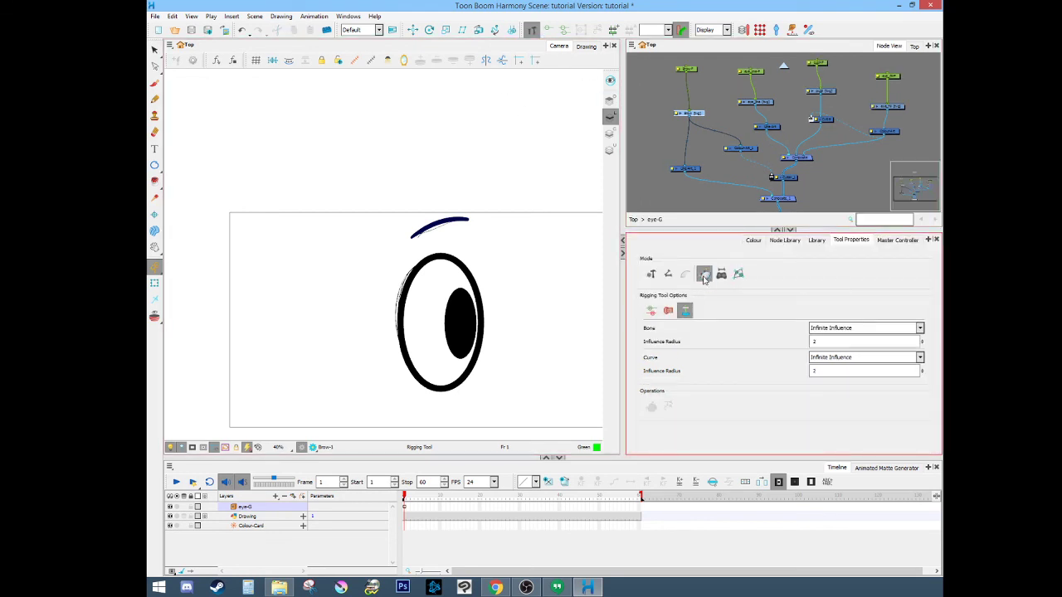
left_click_drag(681, 230, 680, 307)
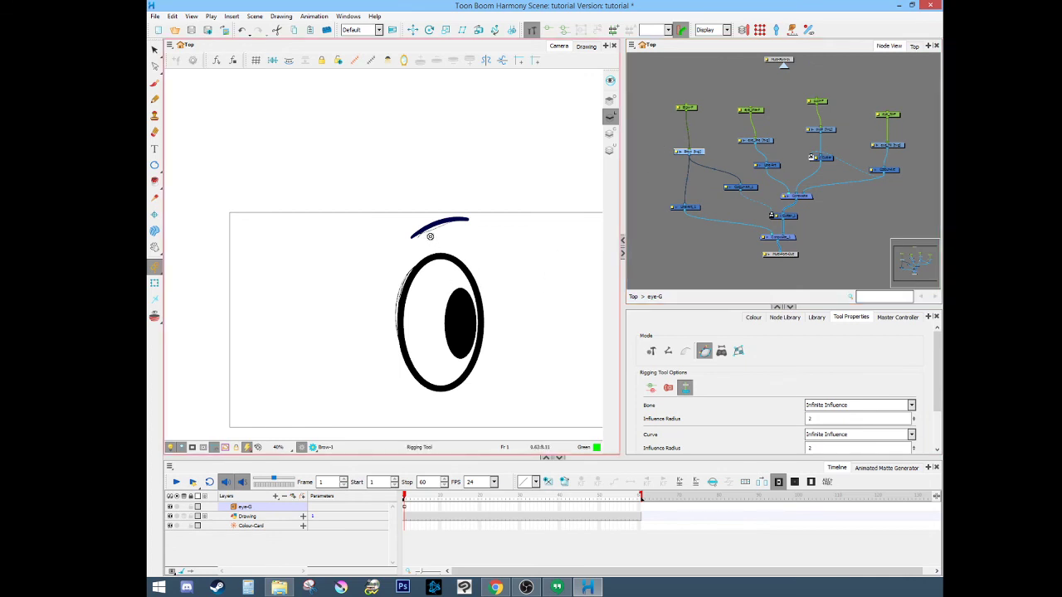
scroll(464, 256, "up", 3)
left_click_drag(464, 244, 389, 330)
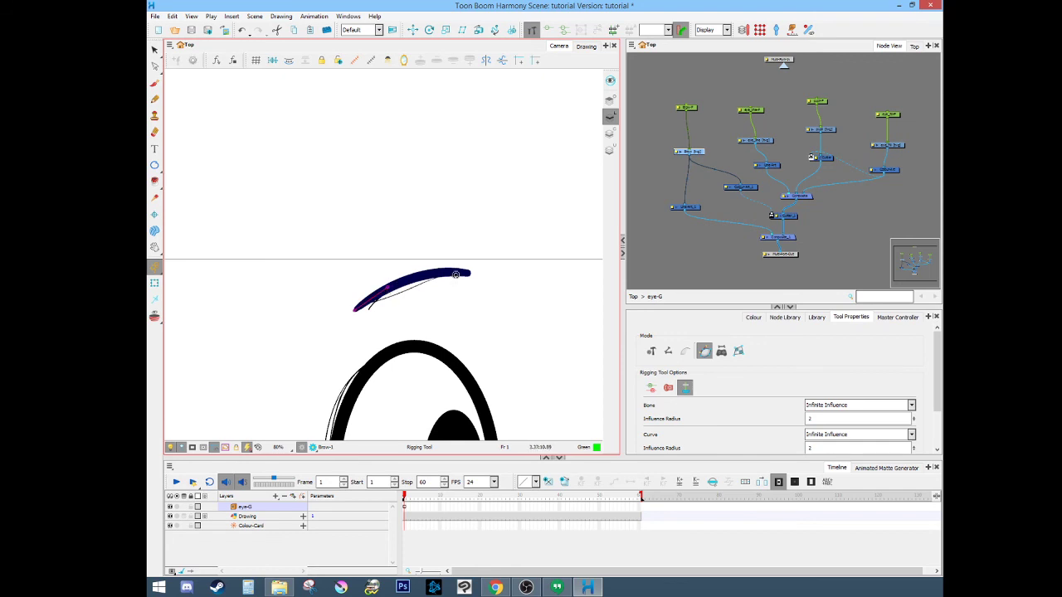
left_click_drag(468, 273, 422, 266)
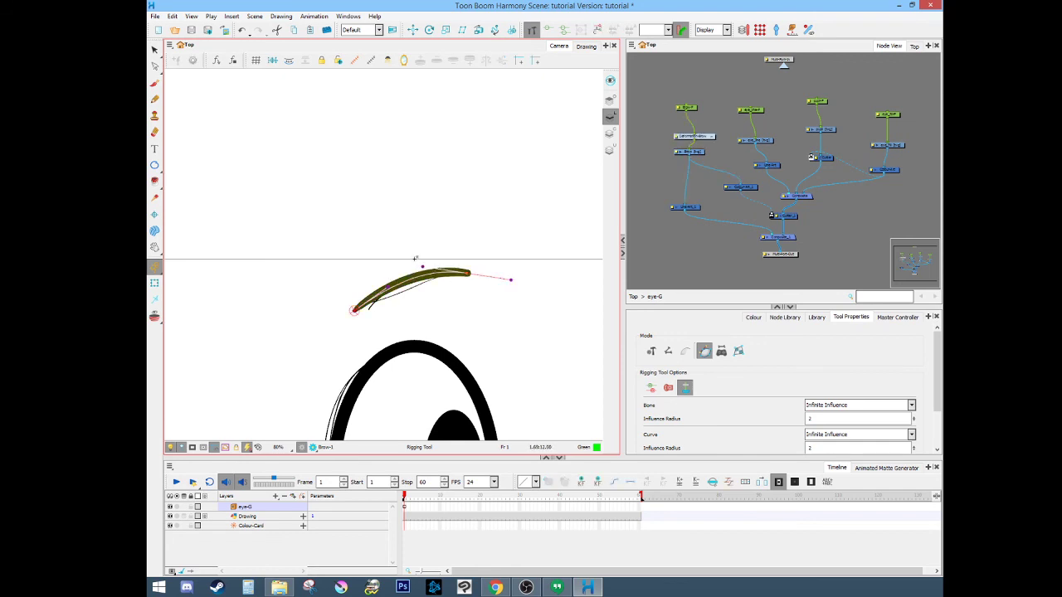
key("shift+t")
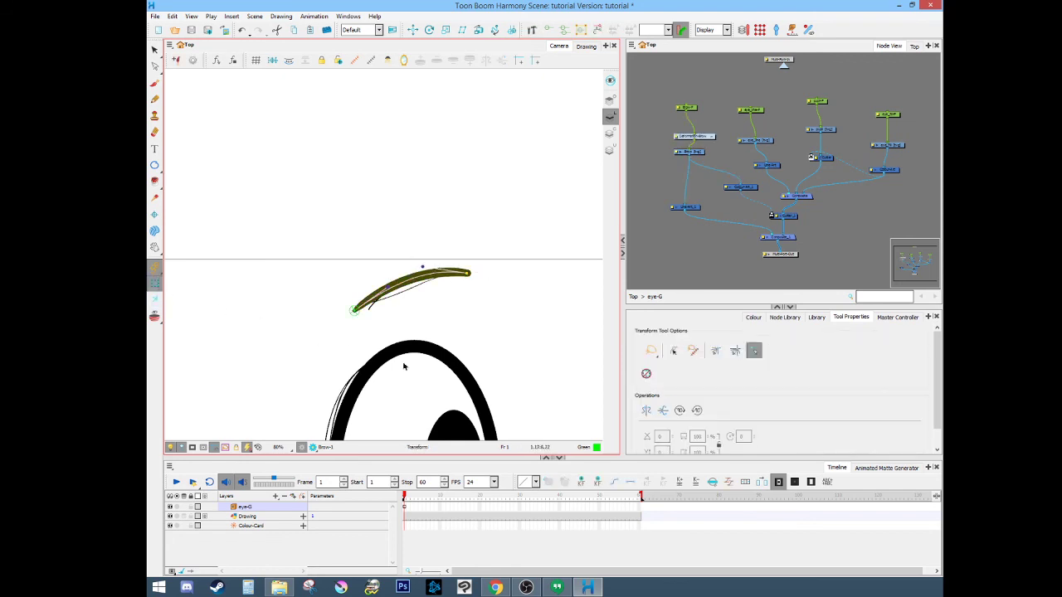
- Try shifting the lower end point of the brow's deformer slightly, and undo it
mouse_move(354, 310)
left_mouse_down()
mouse_move(350, 298)
mouse_move(357, 310)
left_mouse_up()
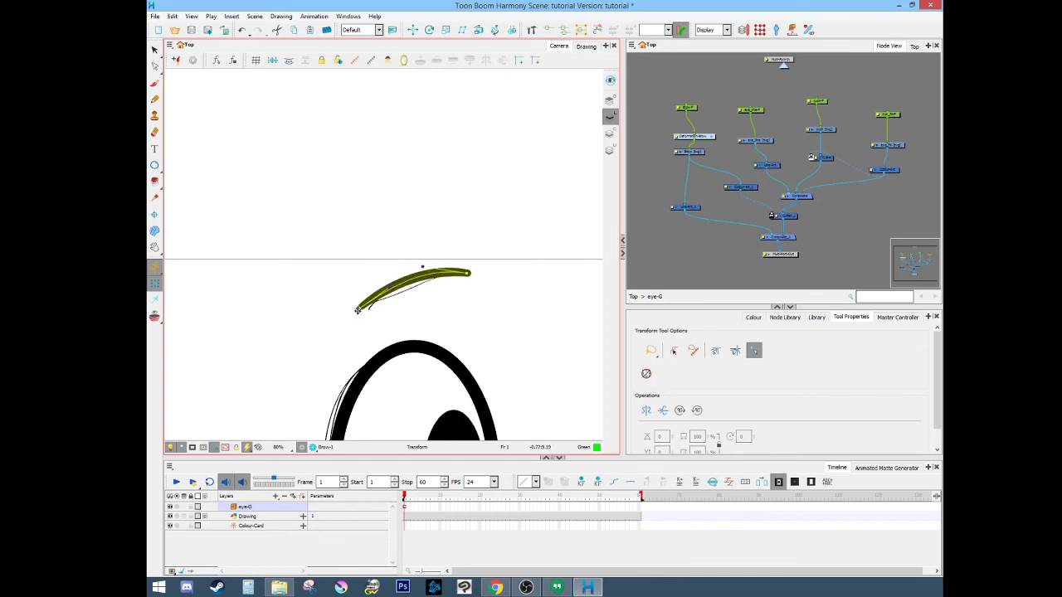
key("ctrl+z")
key("2")
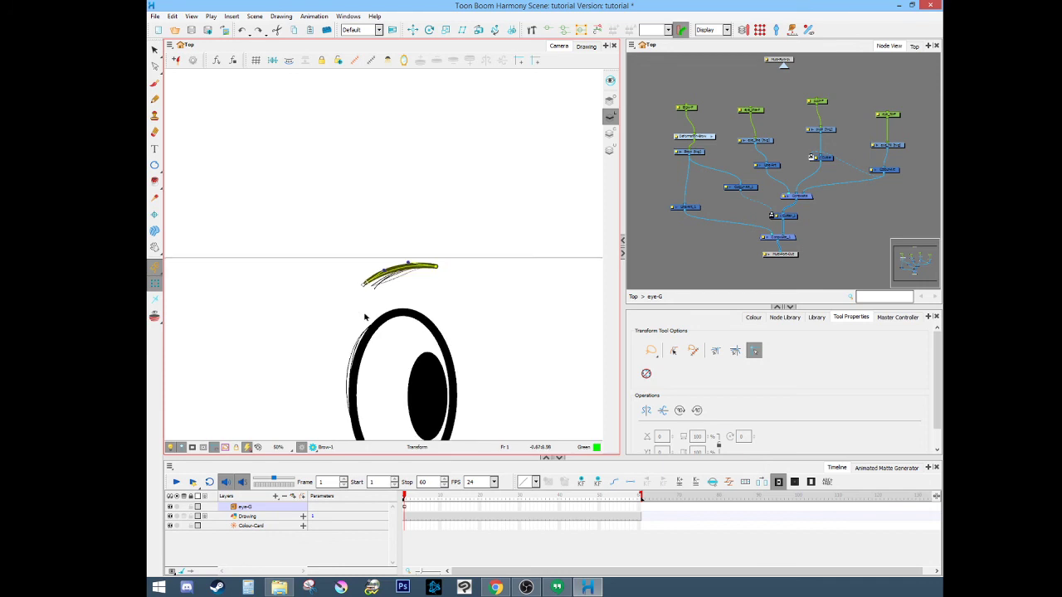
- Move the brow down onto the eye's upper edge and bend it by repositioning both ends of its deformer
left_click(409, 273)
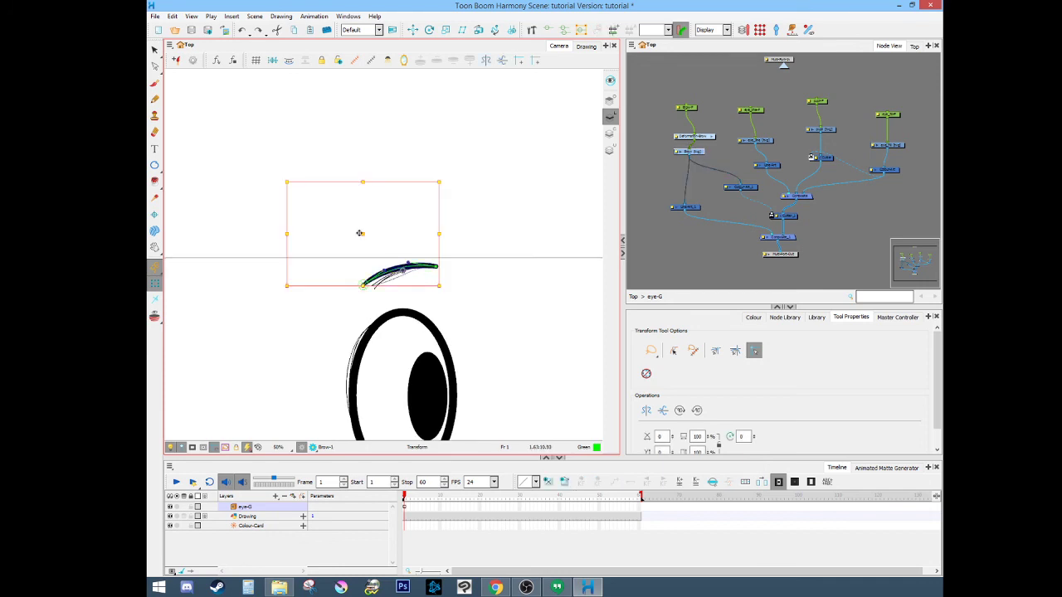
left_click_drag(361, 233, 352, 286)
left_click(669, 277)
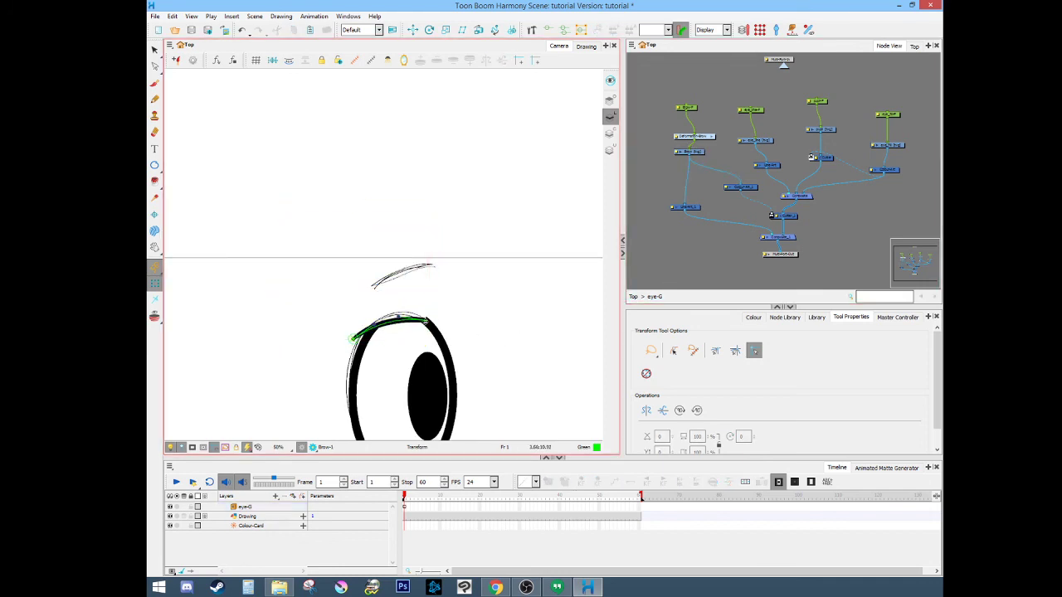
left_click_drag(427, 321, 470, 369)
mouse_move(350, 338)
left_mouse_down()
mouse_move(360, 302)
mouse_move(359, 318)
left_mouse_up()
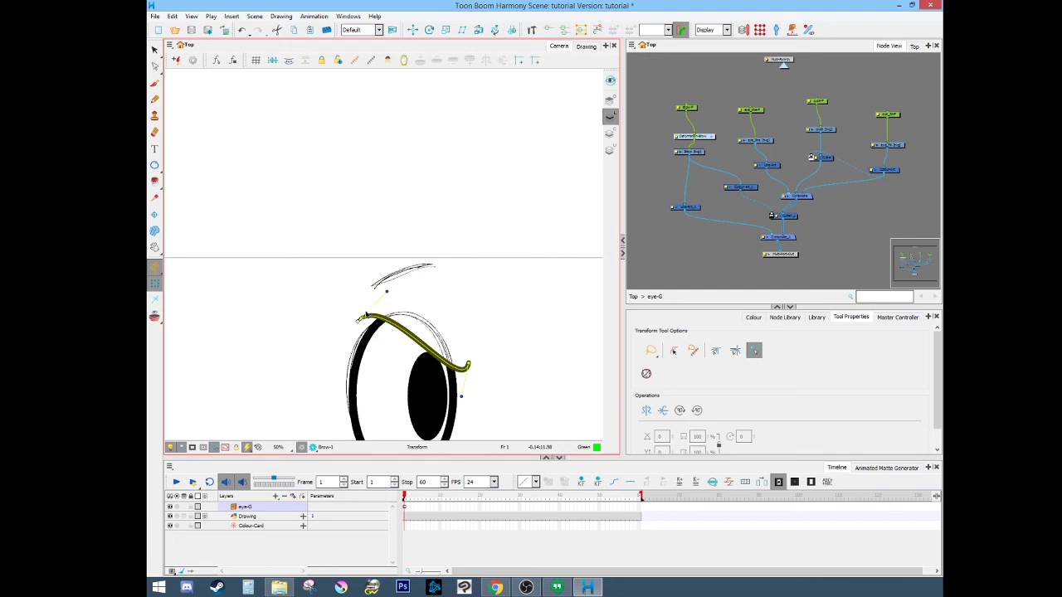
- Undo the bends in the brow's deformer and raise the brow back above the eye
key("ctrl+z")
key("ctrl+z")
key("ctrl+z")
key("ctrl+z")
key("ctrl+z")
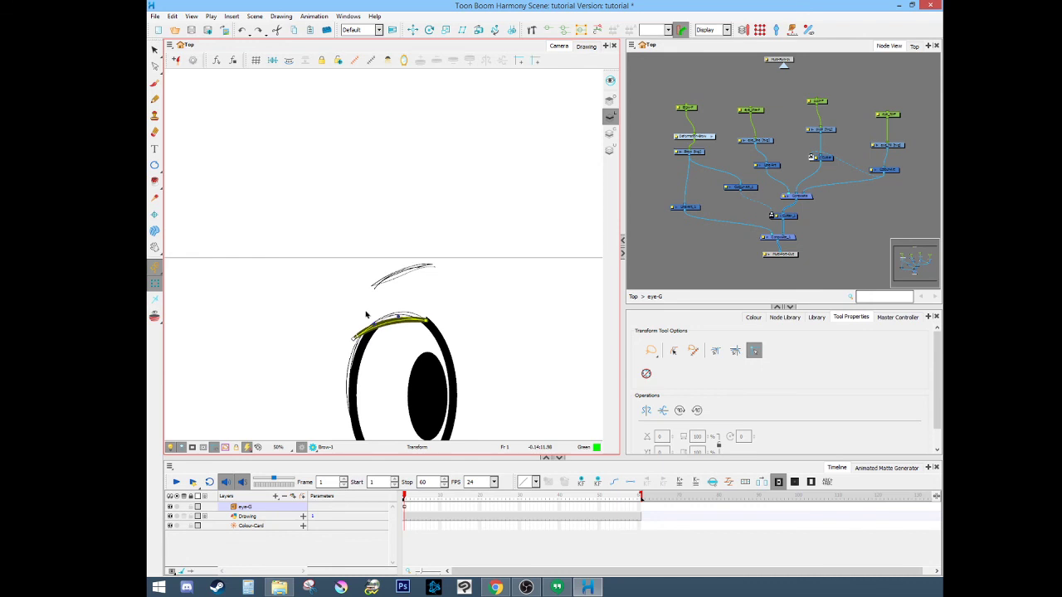
left_click(380, 322)
left_click_drag(356, 291, 365, 234)
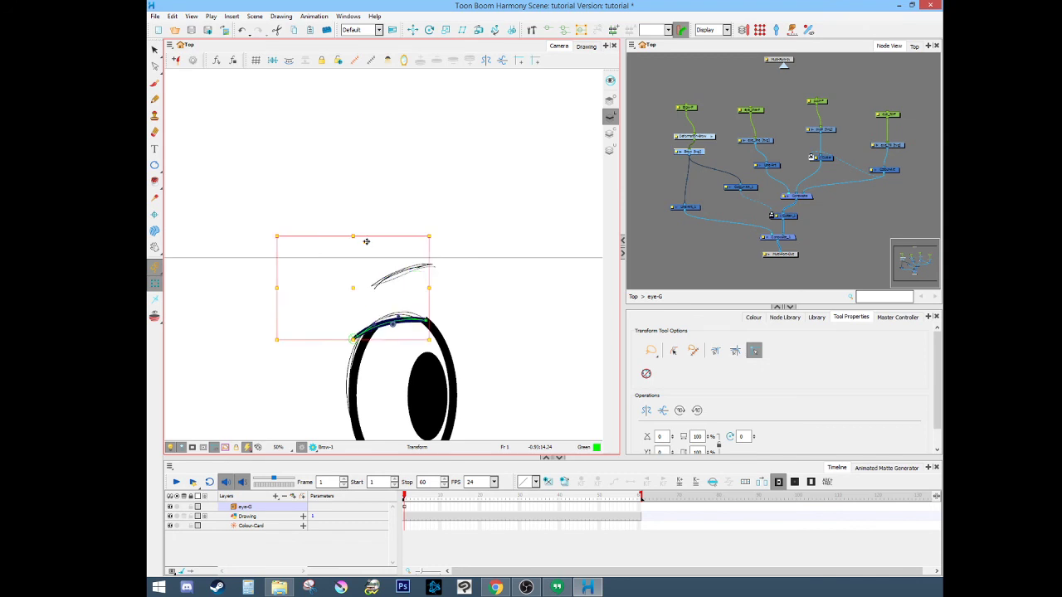
left_click(681, 254)
- Select the eye_fill outline drawing with the Select tool and duplicate the drawing
key("space")
left_click_drag(527, 356, 529, 187)
left_click_drag(453, 337, 462, 339)
key("2")
key("2")
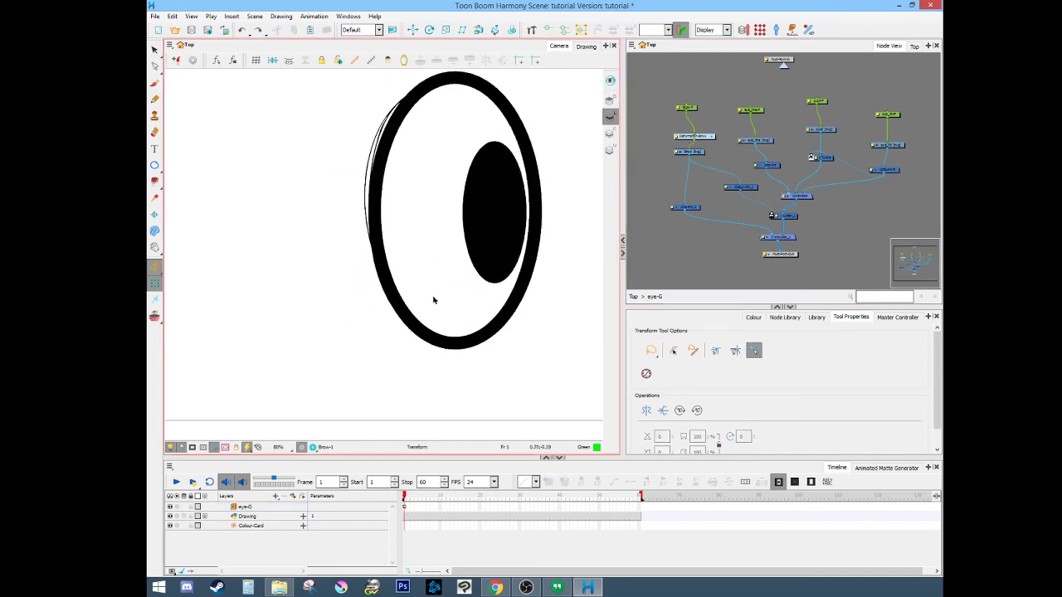
key("space")
left_click_drag(434, 233, 428, 283)
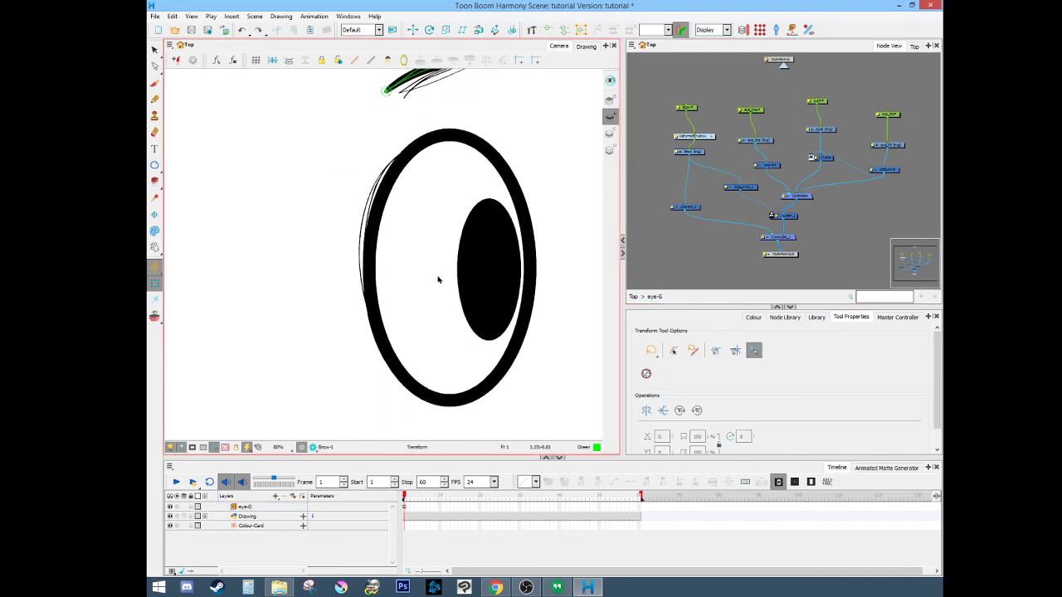
left_click(155, 51)
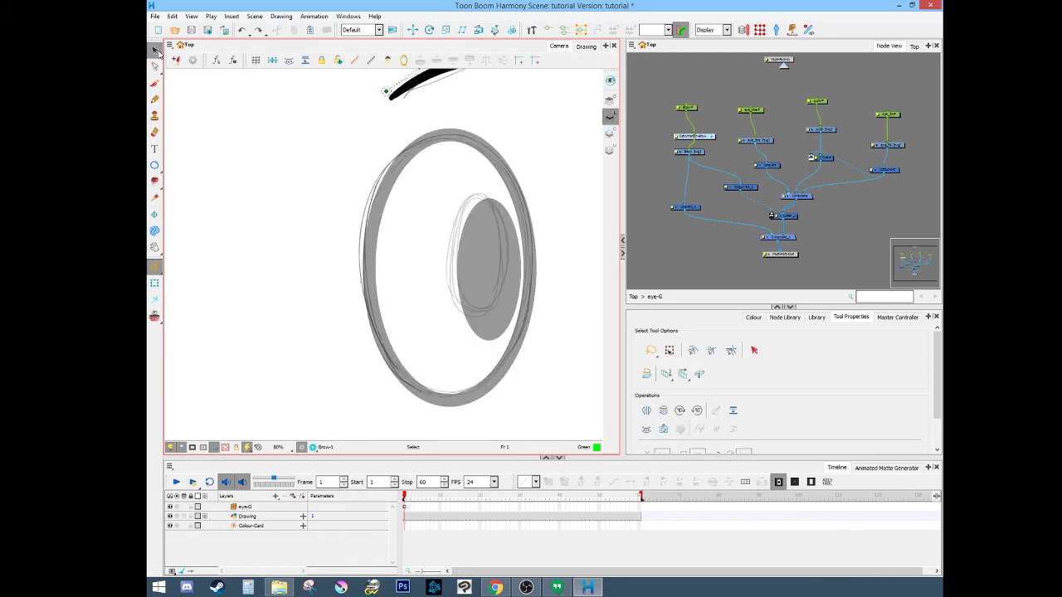
left_click(764, 143)
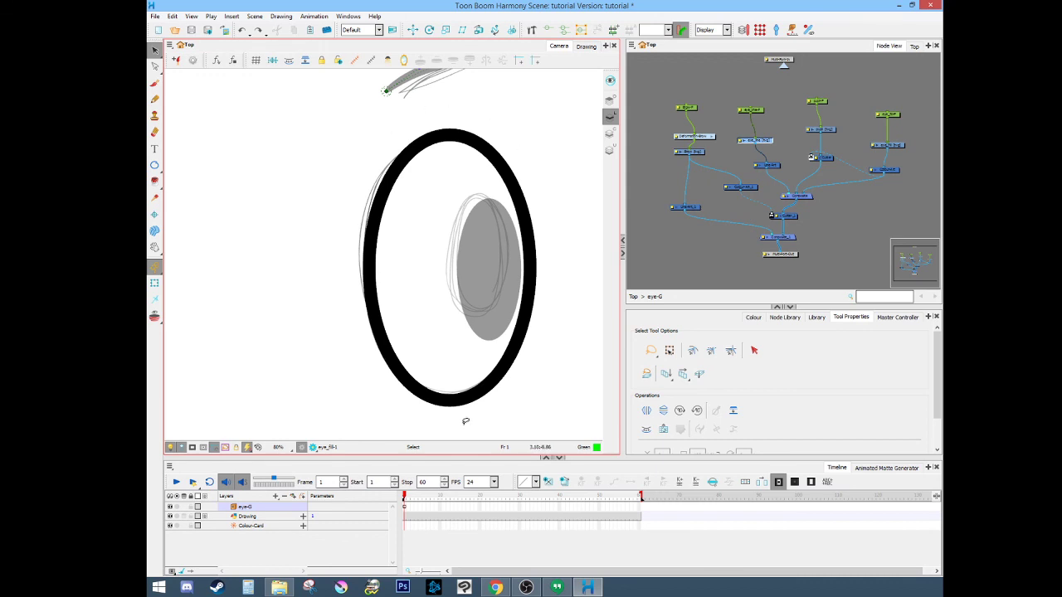
right_click(419, 388)
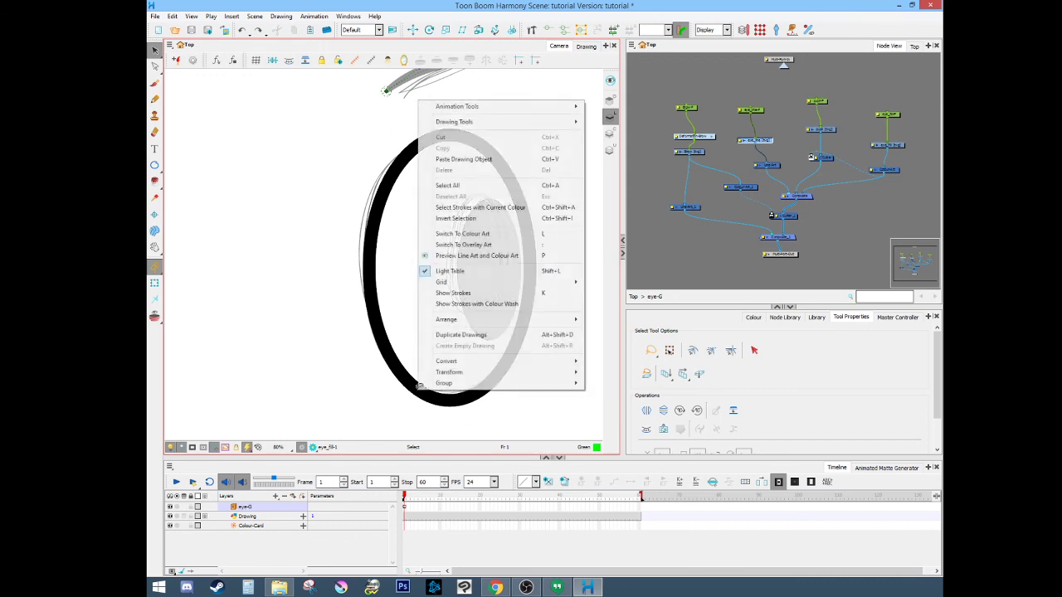
left_click(451, 334)
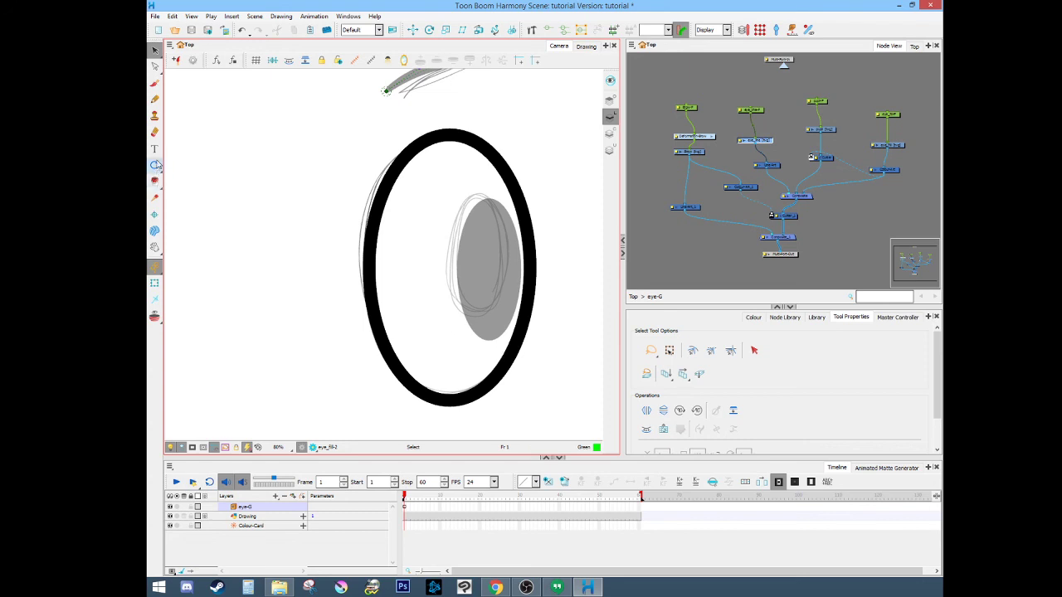
- Draw curved black upper and lower eyelid lines across the duplicated eye with the Pencil tool, undoing the first attempts
left_click(154, 99)
left_click(753, 317)
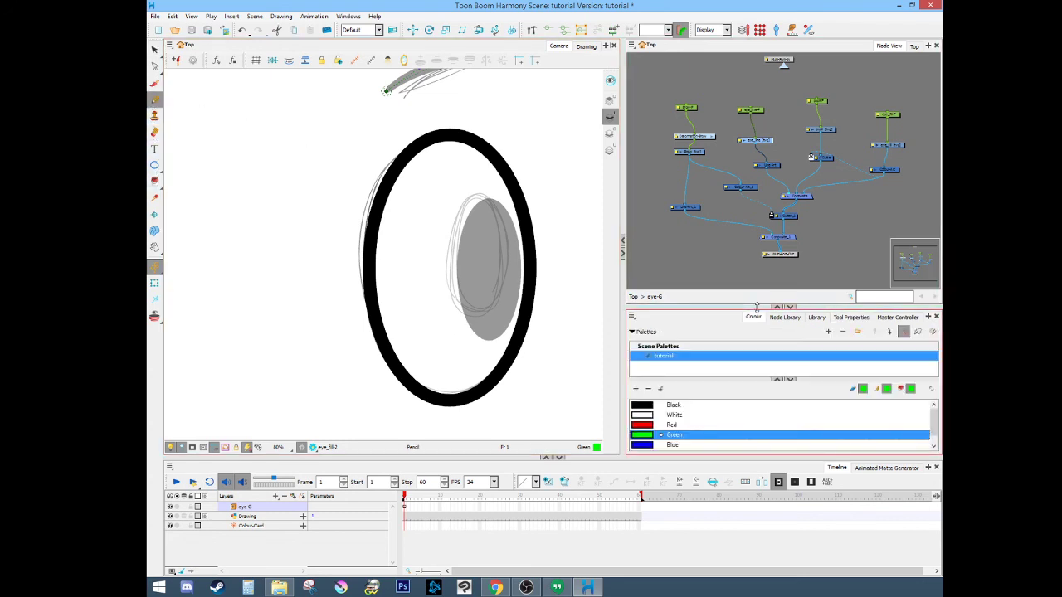
left_click(673, 405)
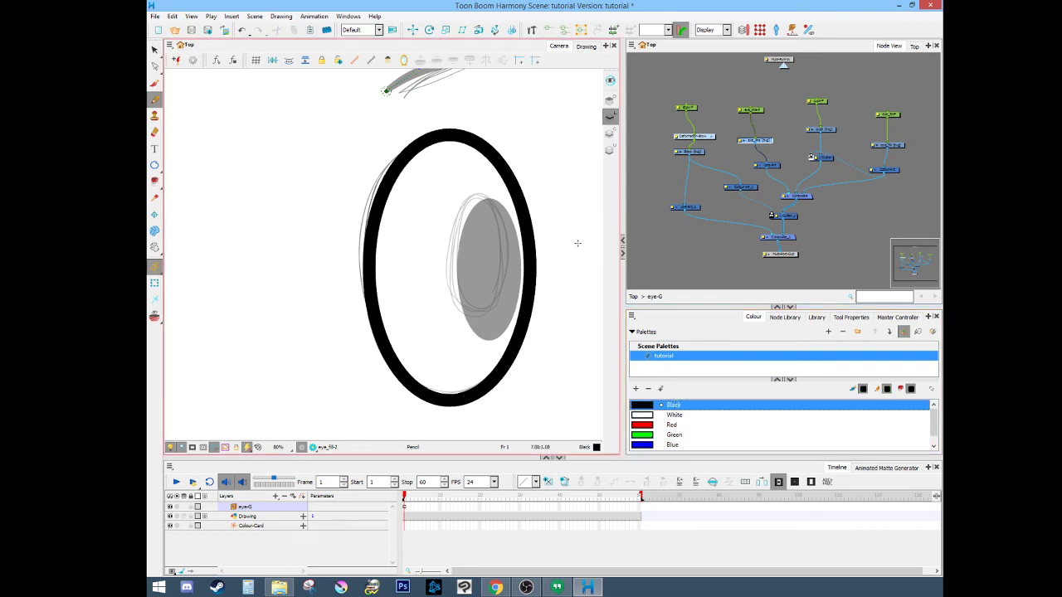
left_click_drag(577, 243, 284, 214)
left_click_drag(558, 366, 340, 373)
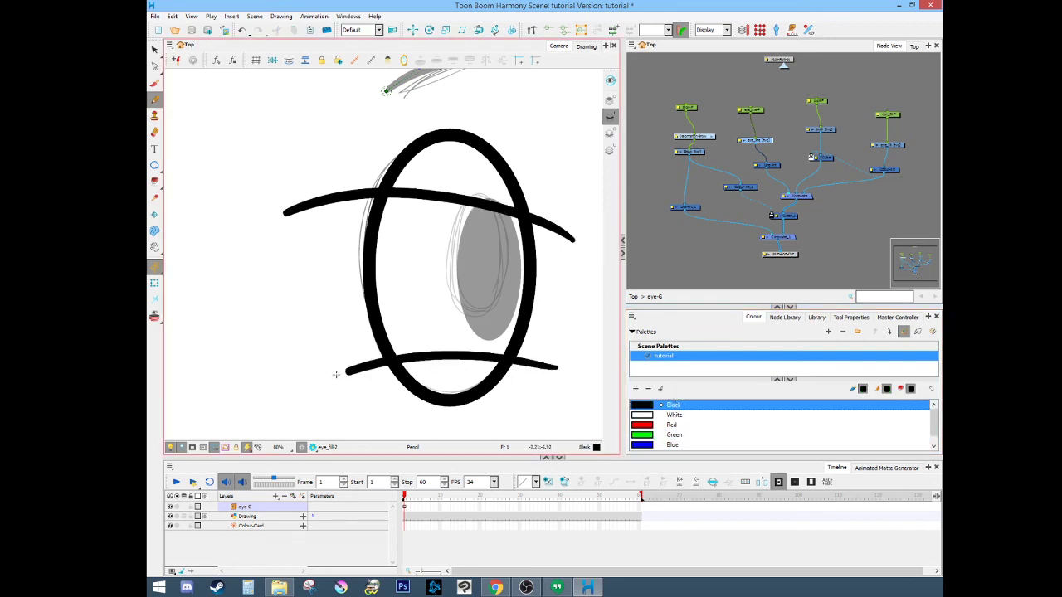
key("ctrl+z")
key("ctrl+z")
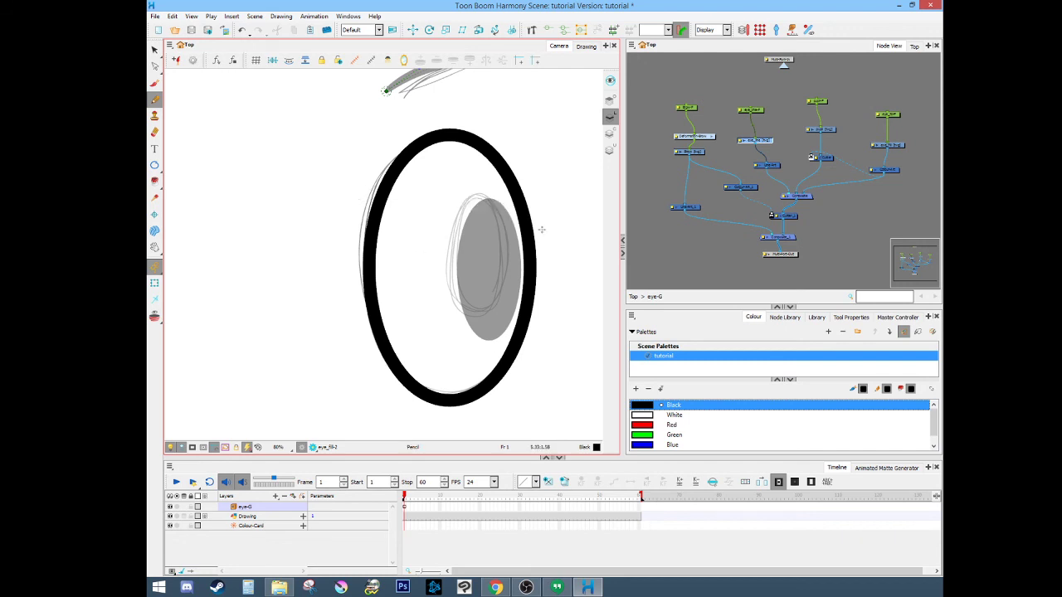
left_click_drag(540, 214, 303, 203)
key("ctrl+z")
left_click_drag(552, 215, 351, 203)
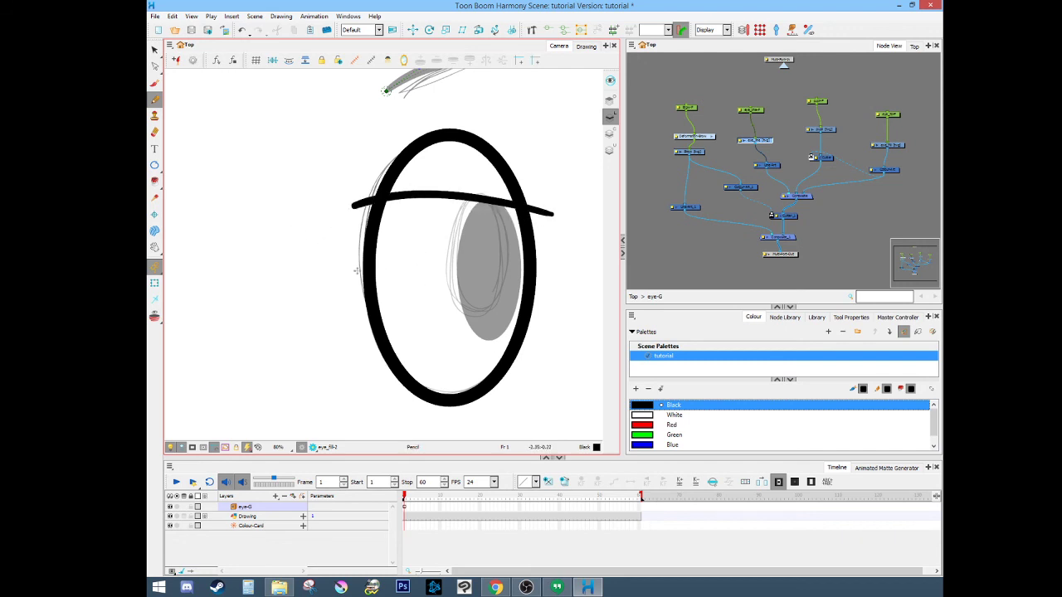
left_click_drag(537, 372, 362, 373)
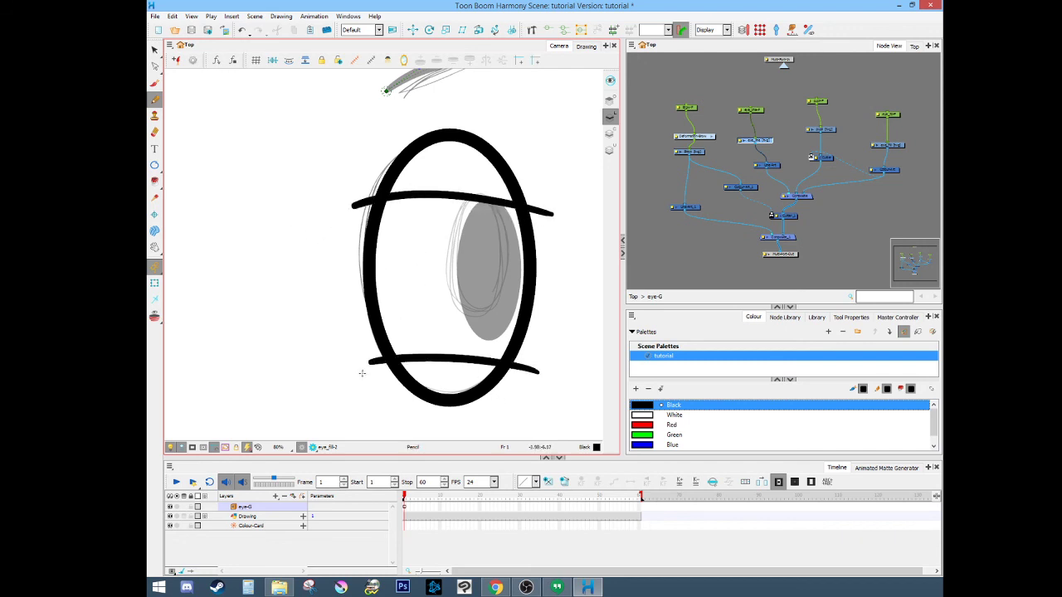
- Cut away the parts of the eye outline below the lower lid and above the upper lid with the Cutter tool
left_click_drag(155, 49, 191, 60)
mouse_move(447, 376)
left_mouse_down()
mouse_move(459, 267)
mouse_move(458, 370)
mouse_move(521, 404)
left_mouse_up()
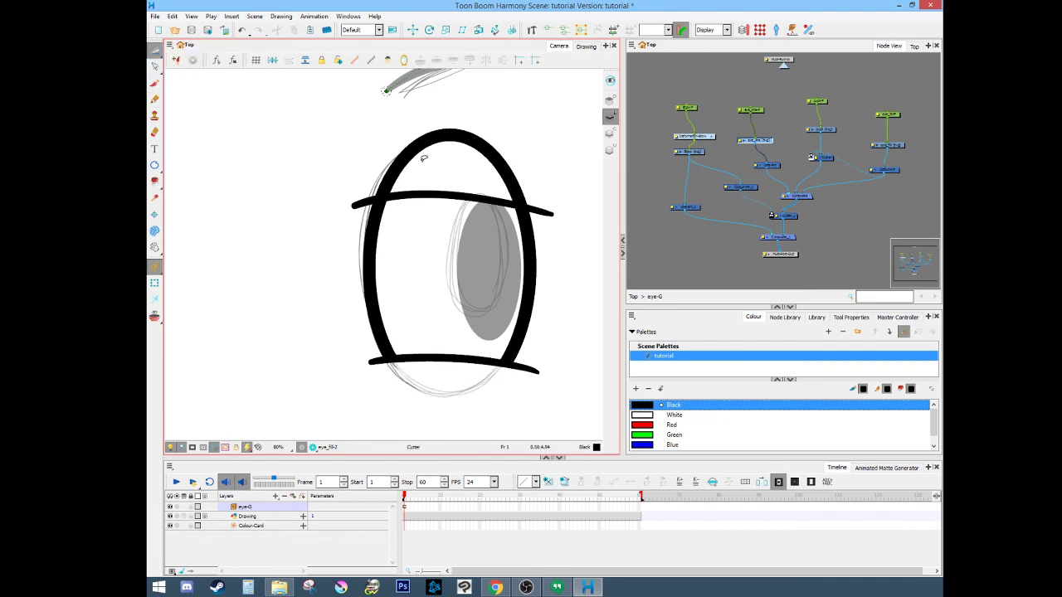
left_click_drag(414, 104, 501, 205)
- Try filling the inside of the half-closed eye with White using the Paint tool, and delete the fill
left_click(154, 182)
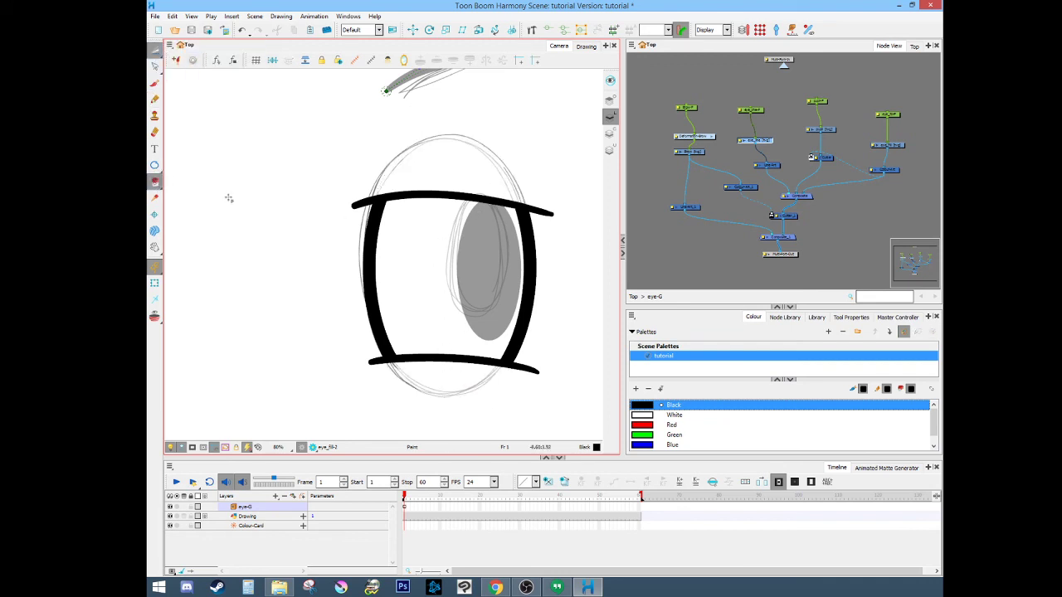
left_click(675, 416)
left_click(415, 265)
left_click(155, 50)
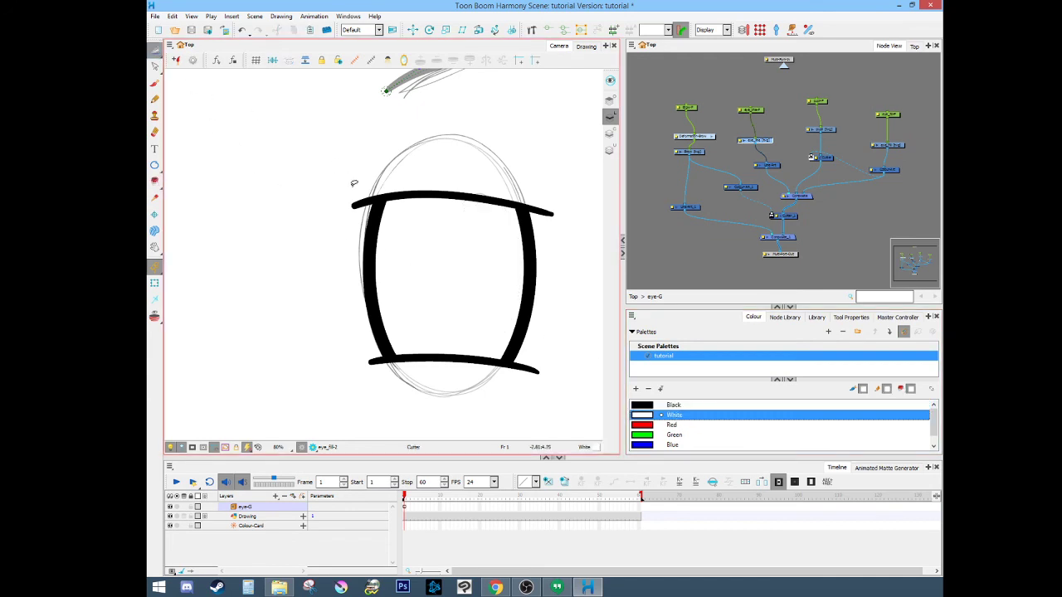
left_click(436, 280)
key("Delete")
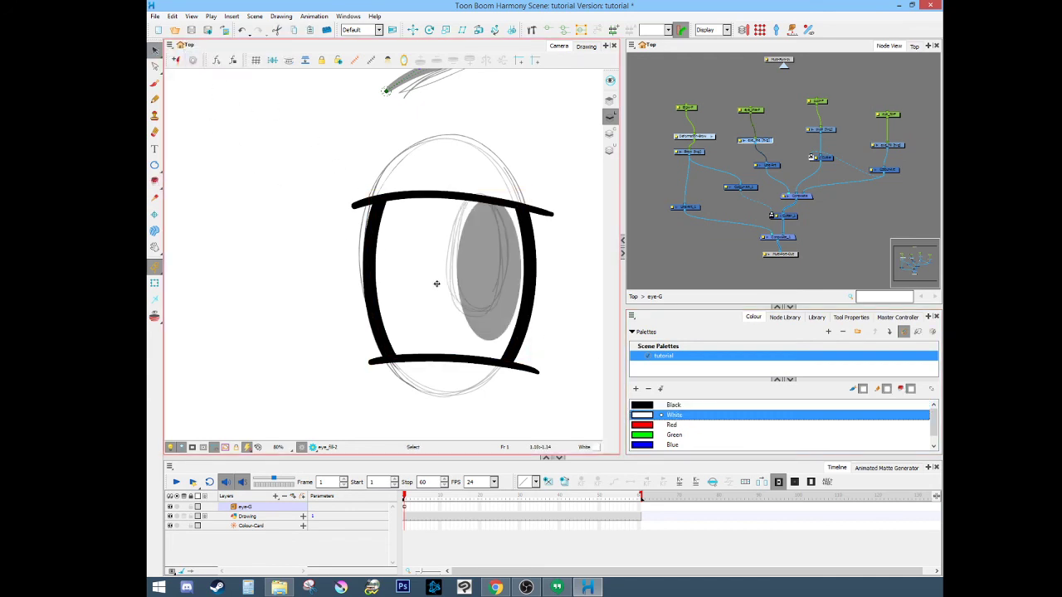
- Check the half-closed eye's fill on the Colour Art layer and flip between the eye_fill drawings
left_click(610, 134)
left_click(440, 314)
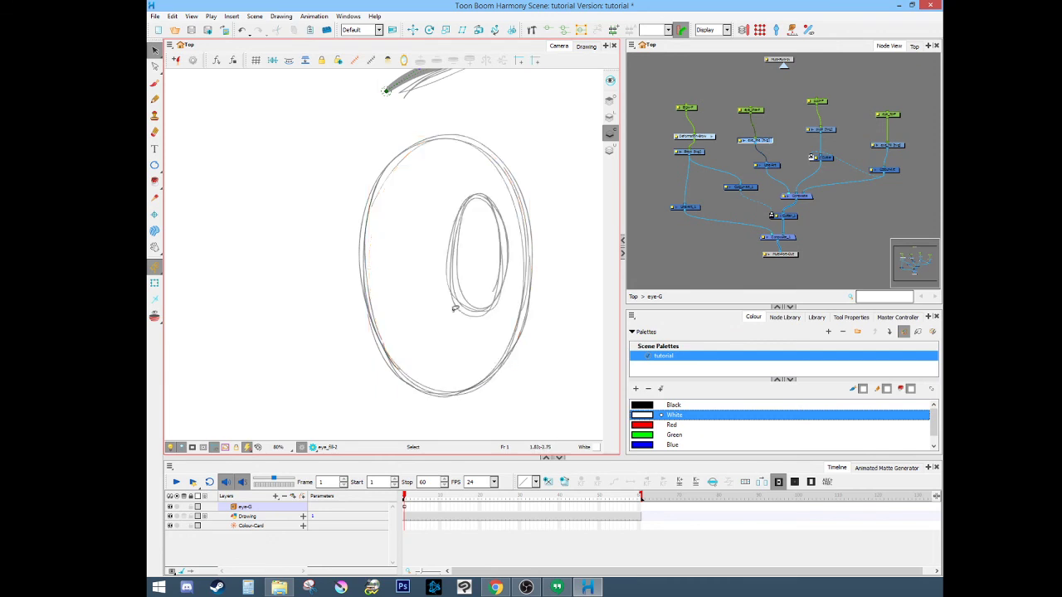
key("ctrl+z")
left_click(155, 283)
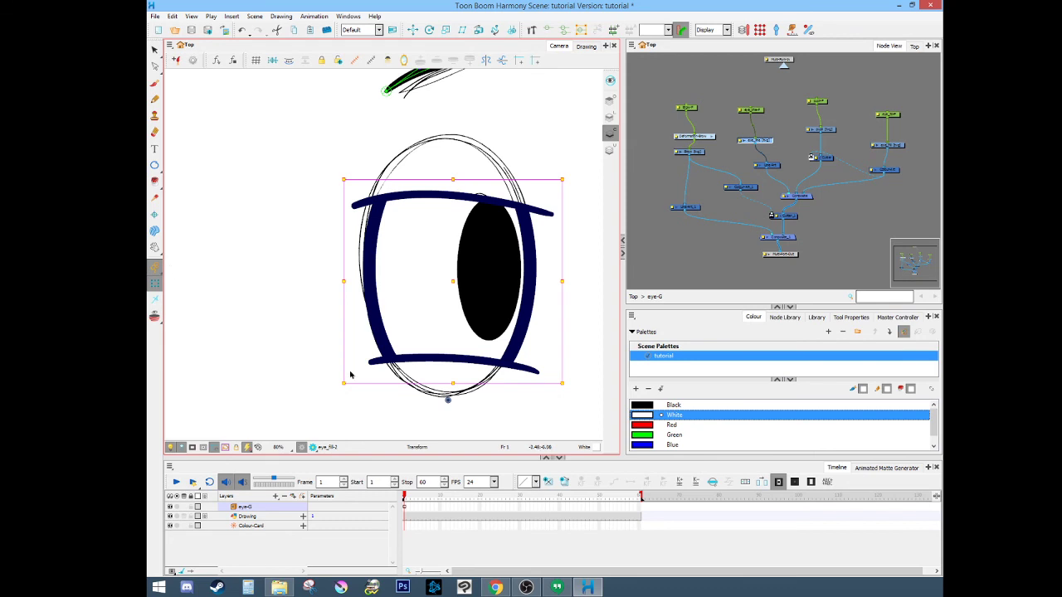
key("bracketleft")
key("bracketright")
- Try to duplicate the half-closed eye drawing from the Colour Art layer and flip through the eye_fill drawings
key("alt+s")
right_click(426, 269)
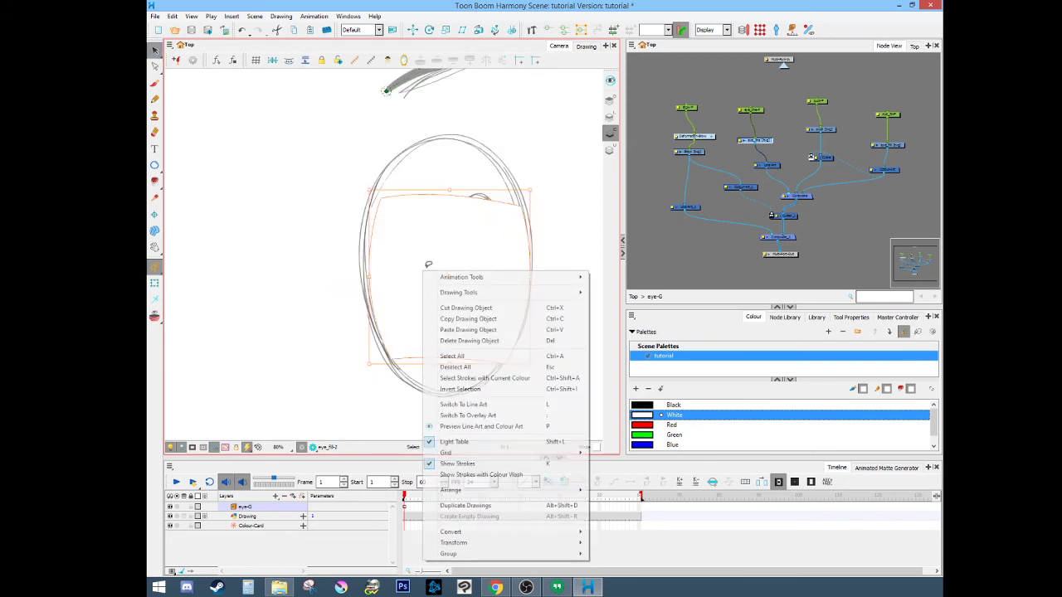
left_click(465, 506)
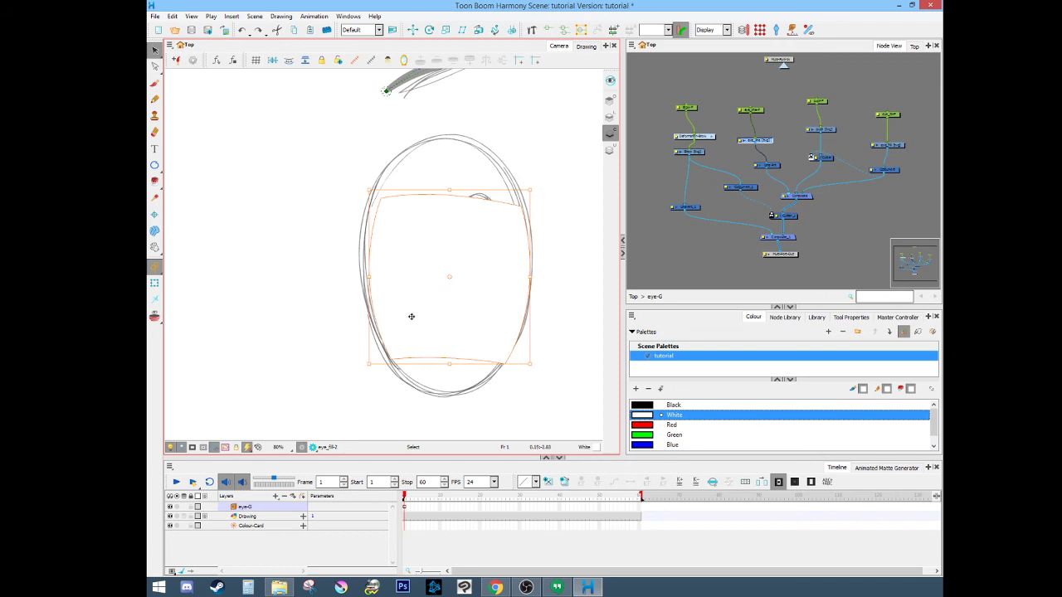
key("bracketleft")
key("bracketleft")
key("bracketright")
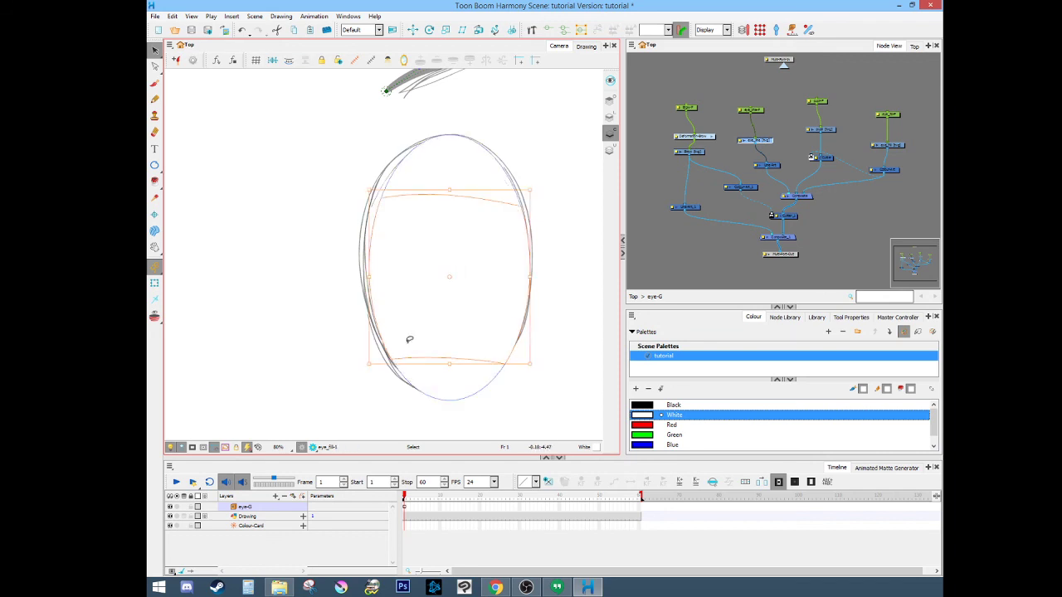
- Show an enlarged Drawing Substitution preview for eye_fill and duplicate drawing 2 as a further substitution
left_click(816, 317)
left_click_drag(767, 309, 767, 244)
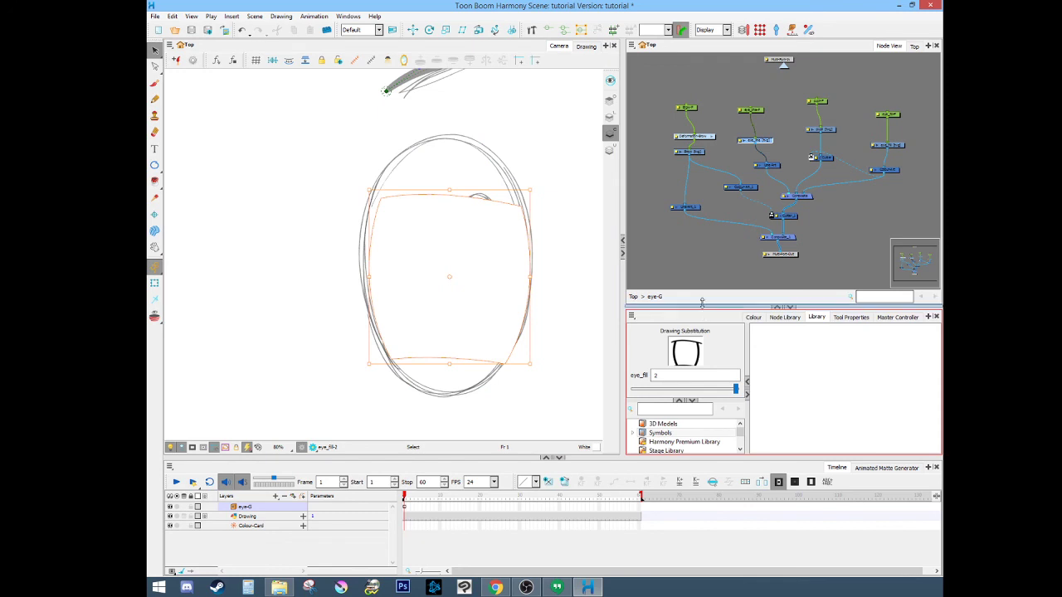
right_click(430, 308)
left_click(466, 251)
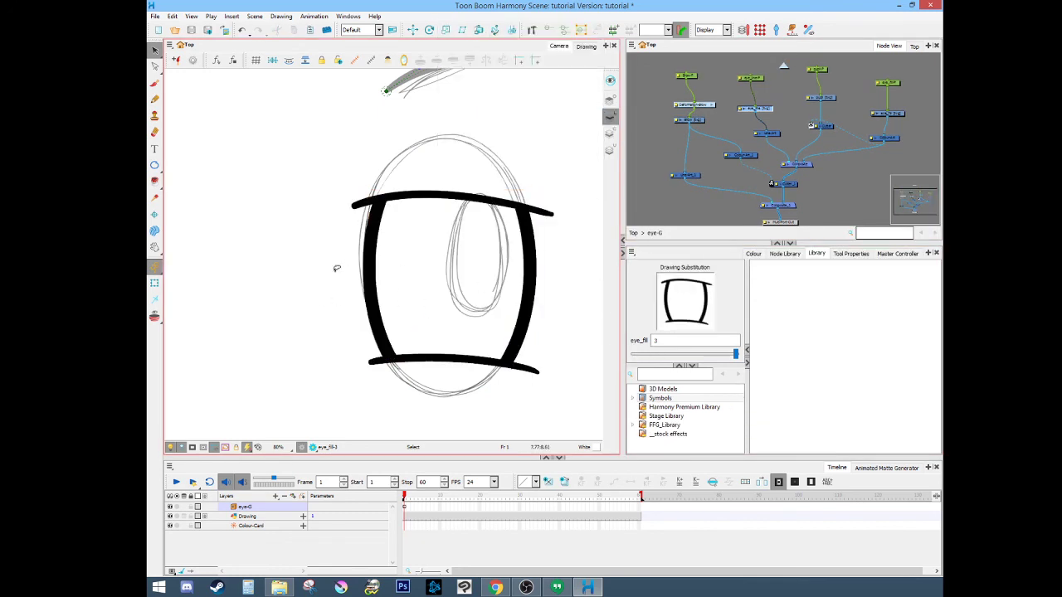
- Clear the new eye_fill drawing, draw a black closed-lid line across the eye's middle with the Pencil tool, and return to drawing 1 with the Transform tool
mouse_move(301, 231)
left_mouse_down()
mouse_move(565, 349)
mouse_move(319, 304)
left_mouse_up()
key("Delete")
left_click(757, 253)
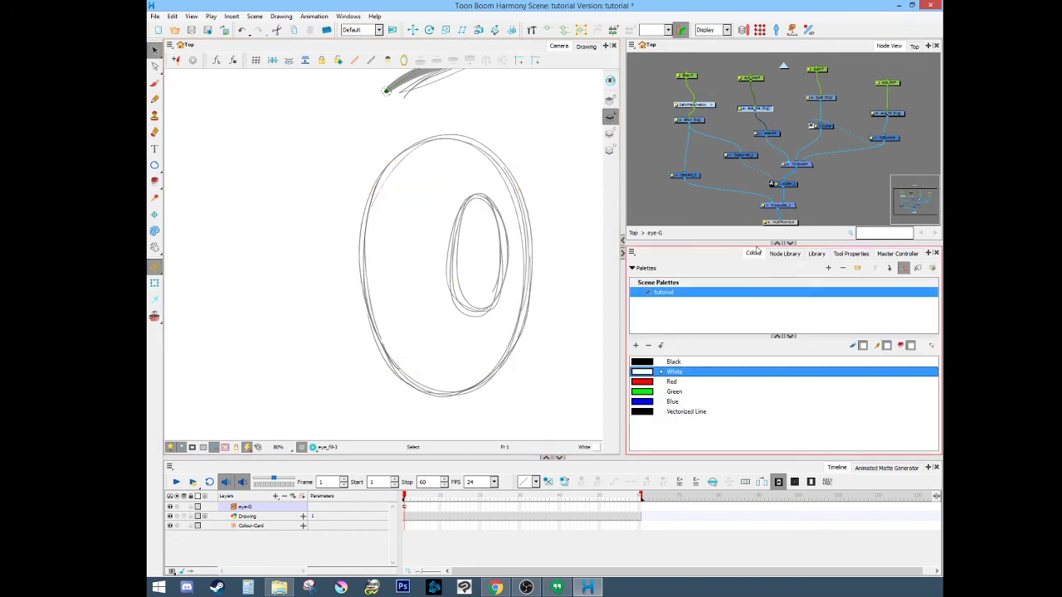
left_click(647, 362)
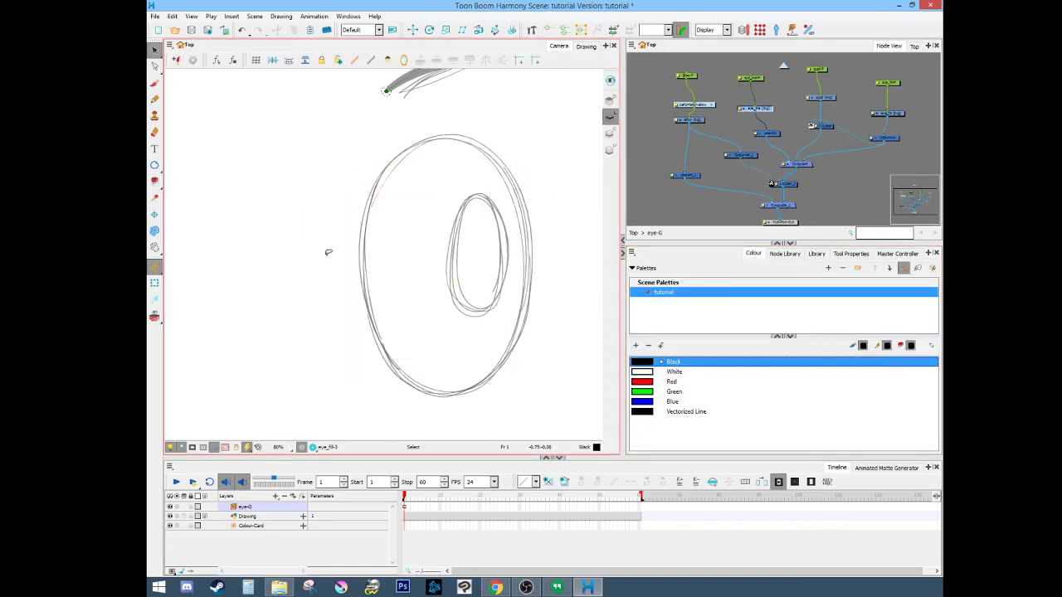
left_click(155, 100)
mouse_move(546, 295)
left_mouse_down()
mouse_move(398, 279)
mouse_move(342, 292)
left_mouse_up()
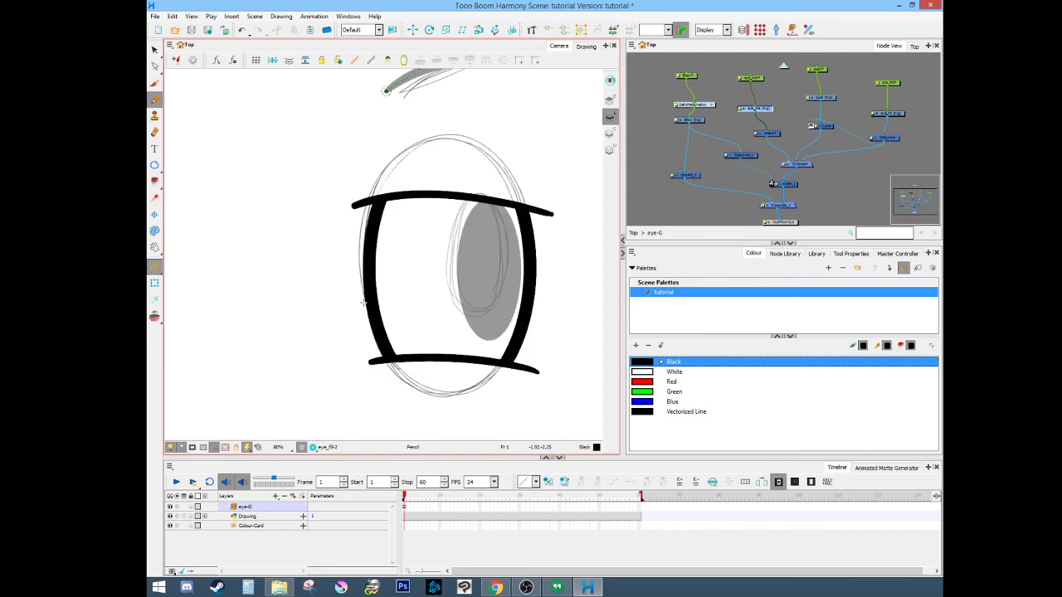
left_click(154, 285)
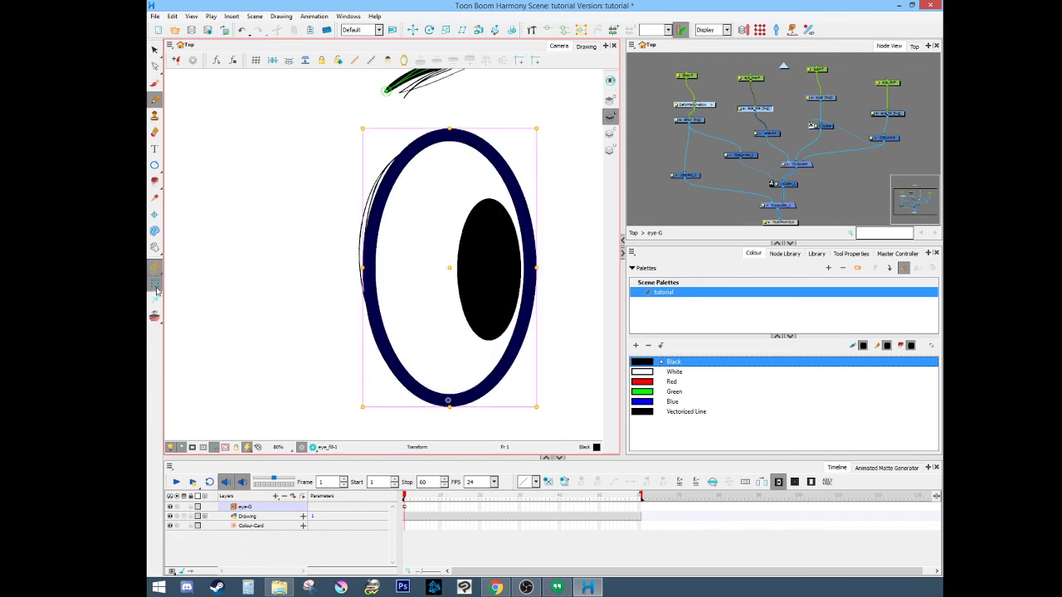
left_click(366, 268)
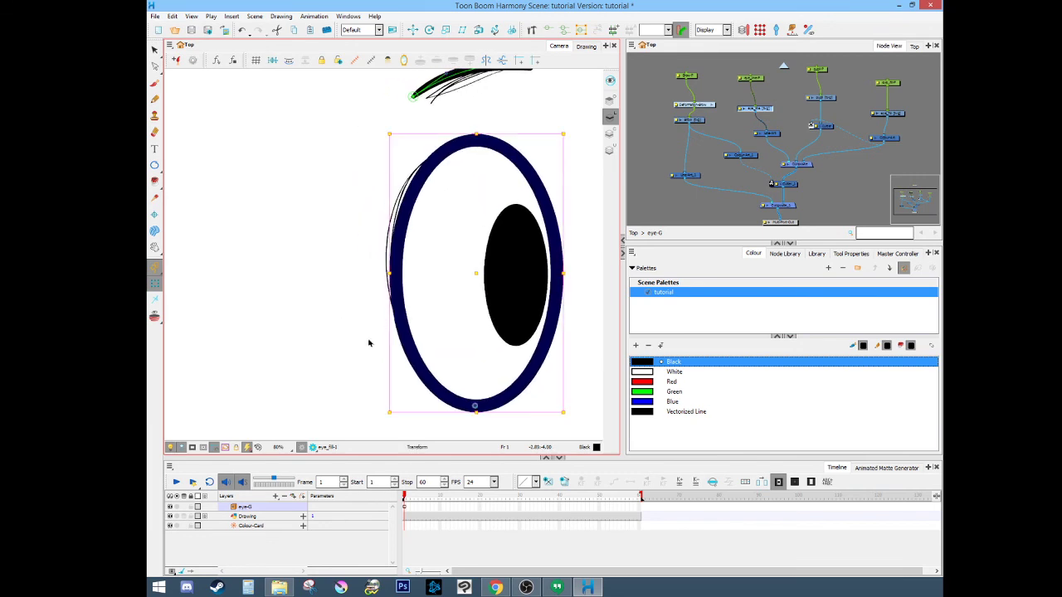
- Enlarge the Node View and raise the Multi-Port-In node to make room above the eye pegs
scroll(373, 340, "down", 3)
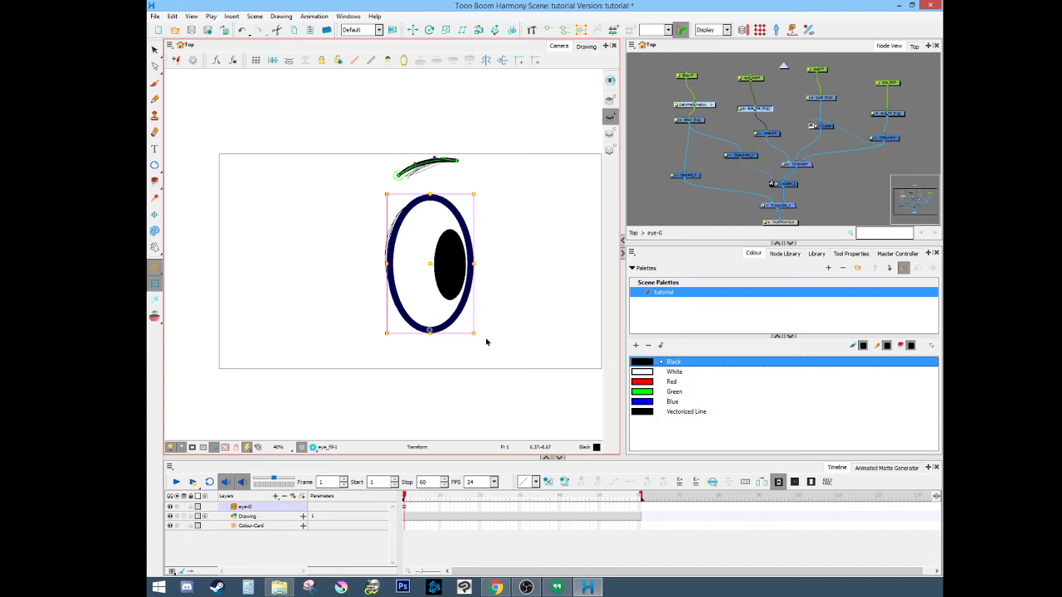
left_click(668, 167)
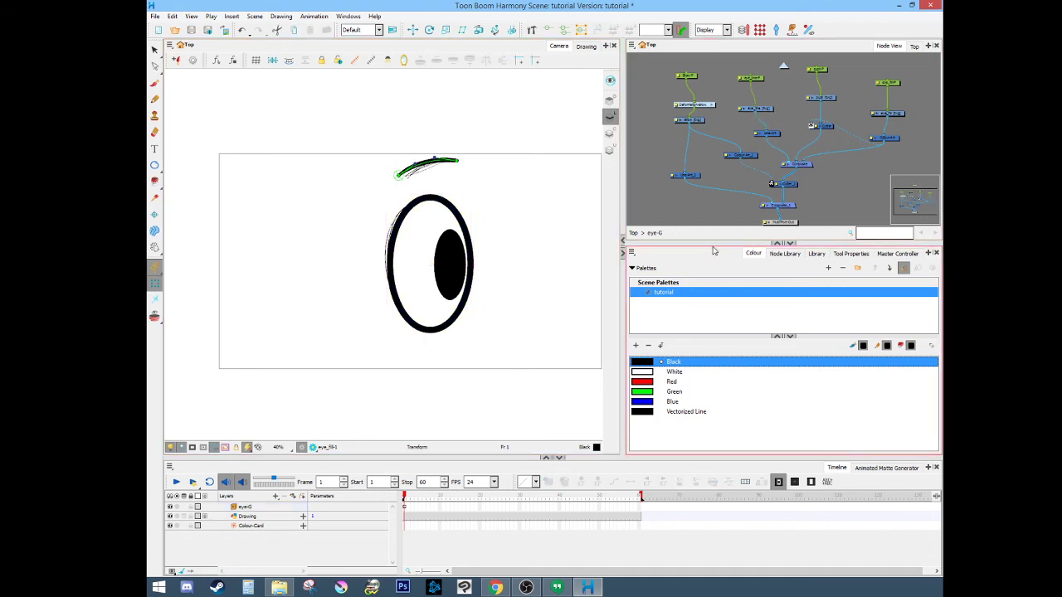
left_click_drag(711, 243, 723, 380)
left_click_drag(697, 277, 706, 328)
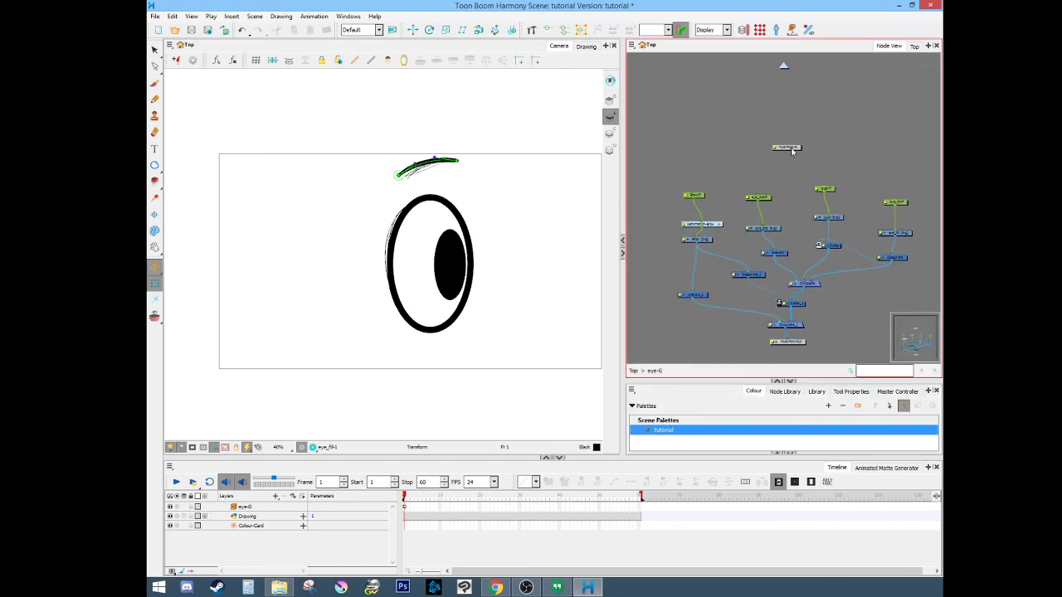
left_click_drag(791, 149, 785, 95)
left_click_drag(662, 169, 780, 207)
left_click(713, 173)
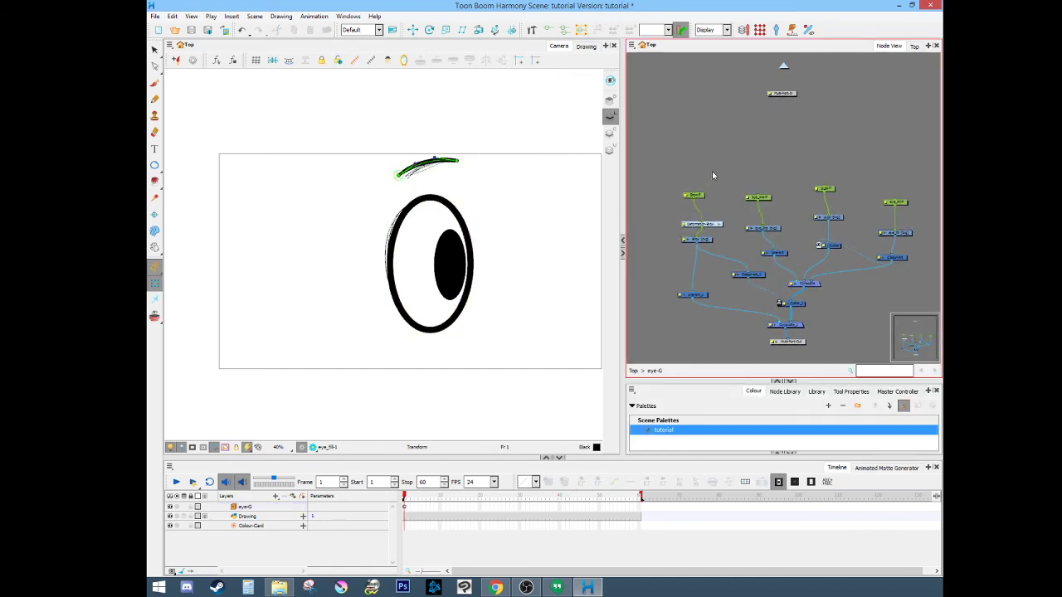
- Move the pupil's peg and drawing nodes down, out of the row of eye pegs
left_click(699, 199)
left_click(730, 206)
left_click(416, 268)
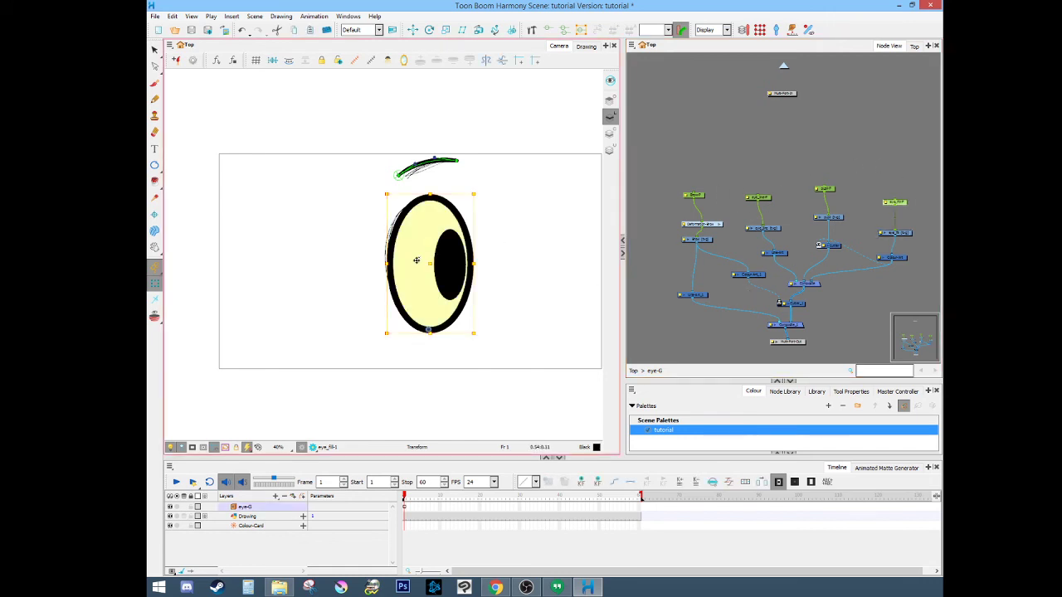
left_click(417, 261)
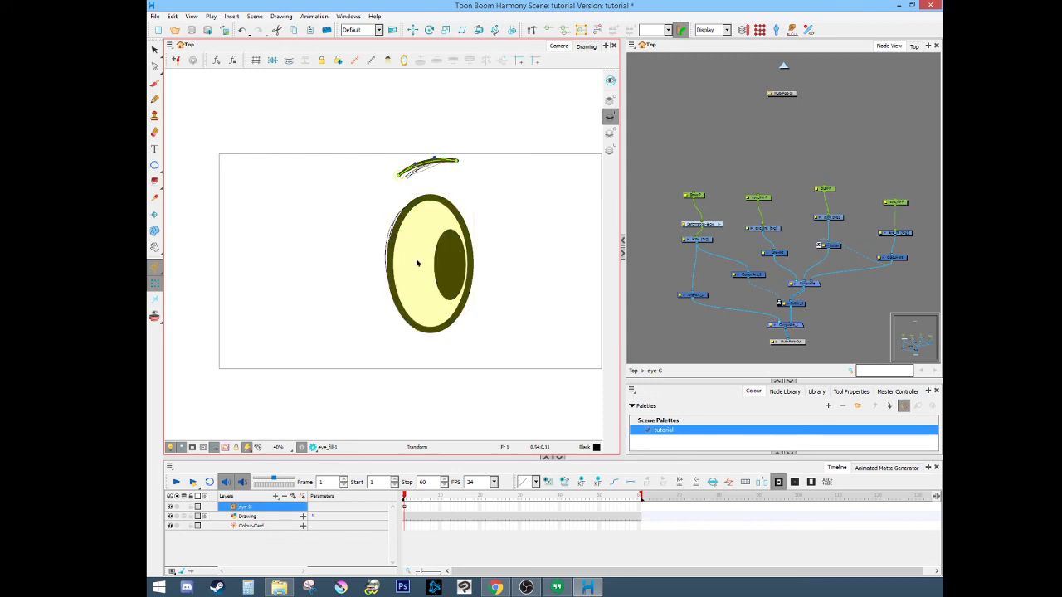
left_click(824, 191)
left_click_drag(825, 193, 829, 224)
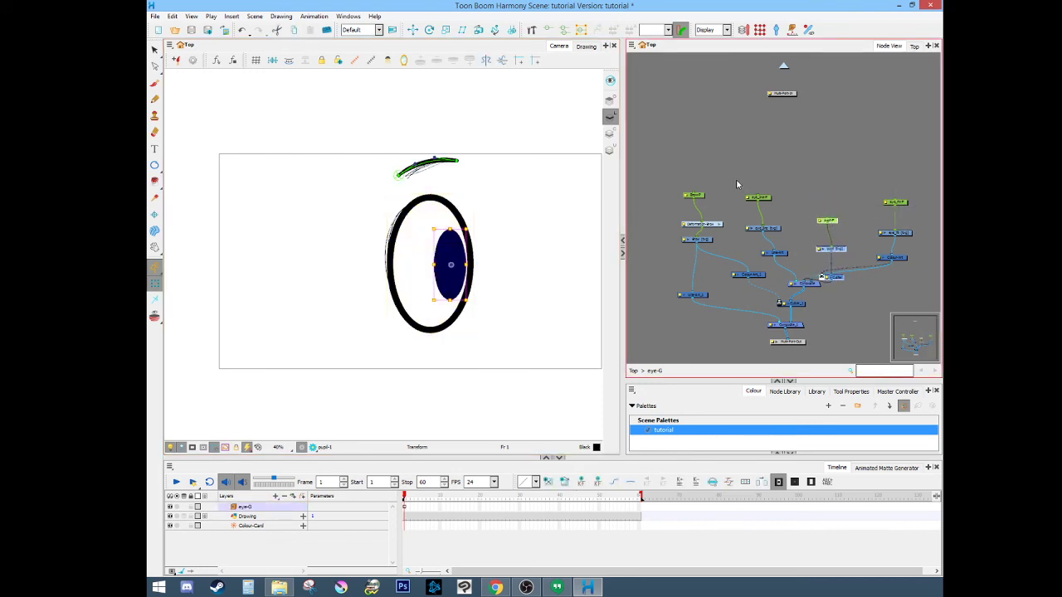
- Add a shared parent peg above the two eye pegs beside the pupil peg and set its pivot at the eye's bottom edge
left_click_drag(736, 183, 908, 207)
key("ctrl+p")
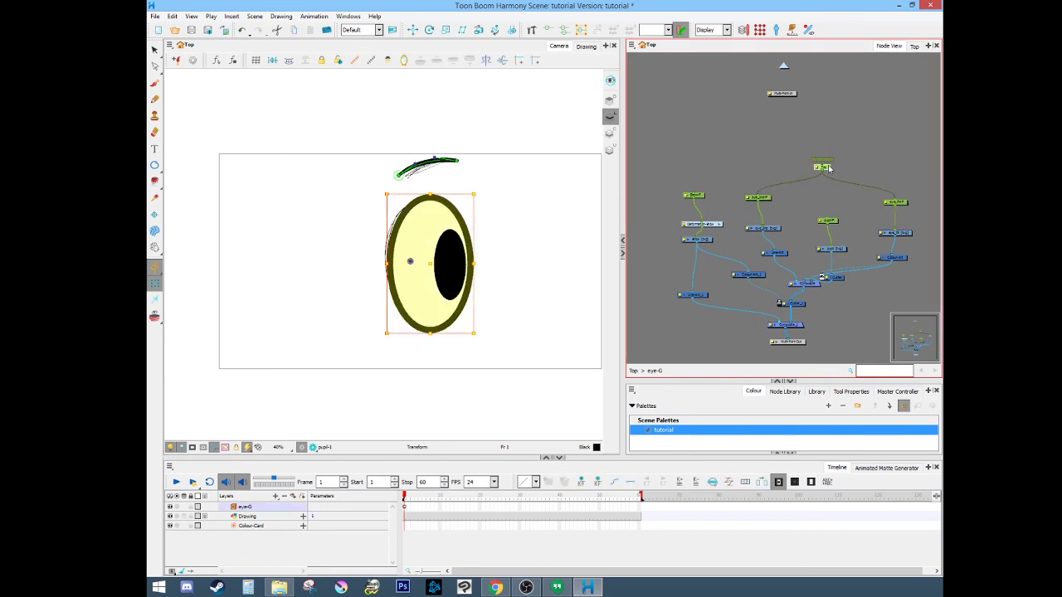
left_click_drag(829, 168, 775, 158)
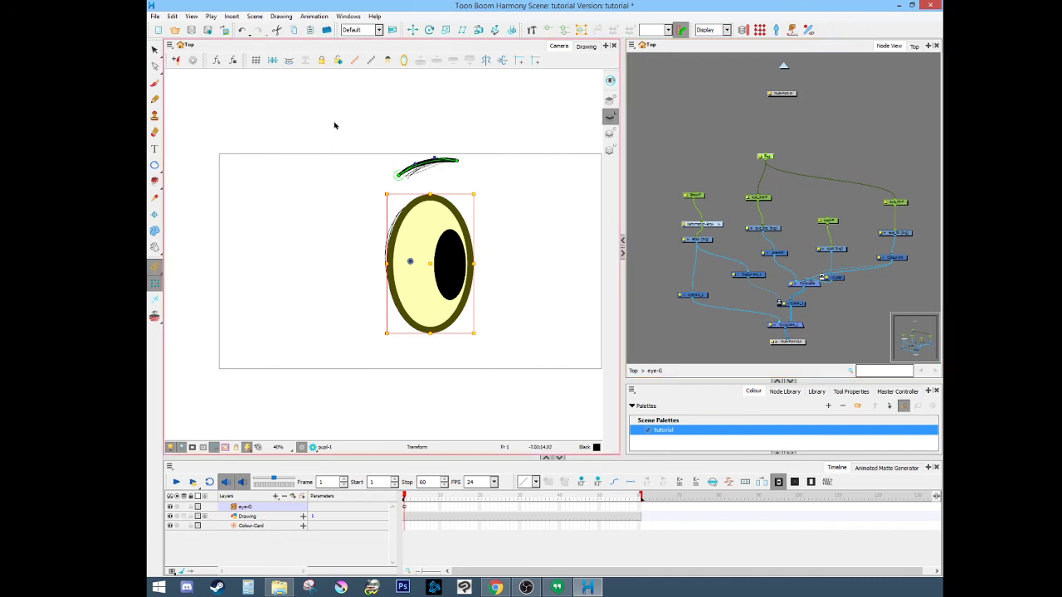
left_click(429, 30)
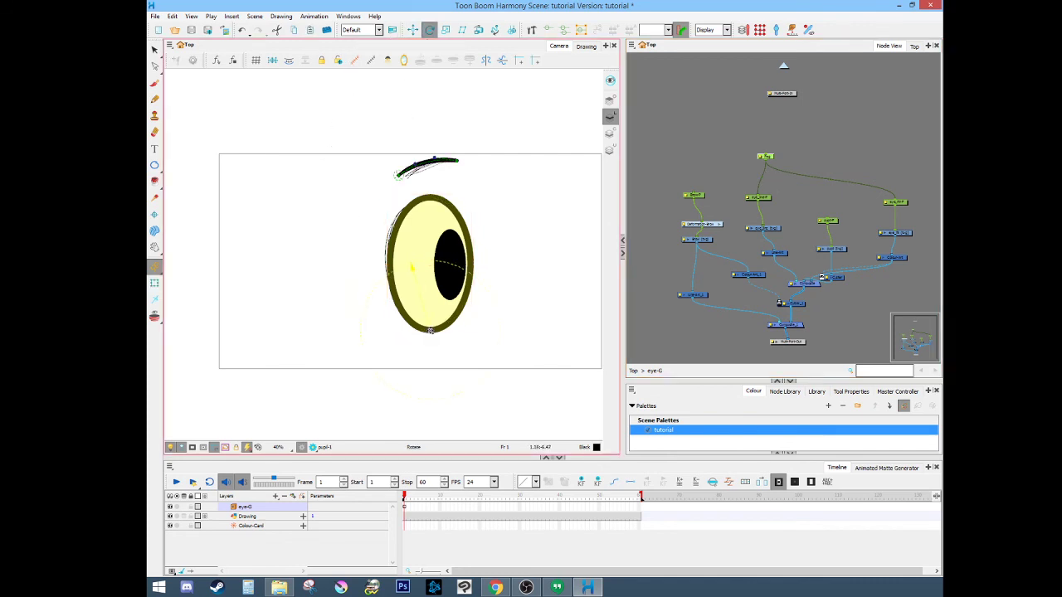
left_click(665, 292)
- Add a parent peg above the shared eye peg and connect the pupil peg to it
left_click(761, 156)
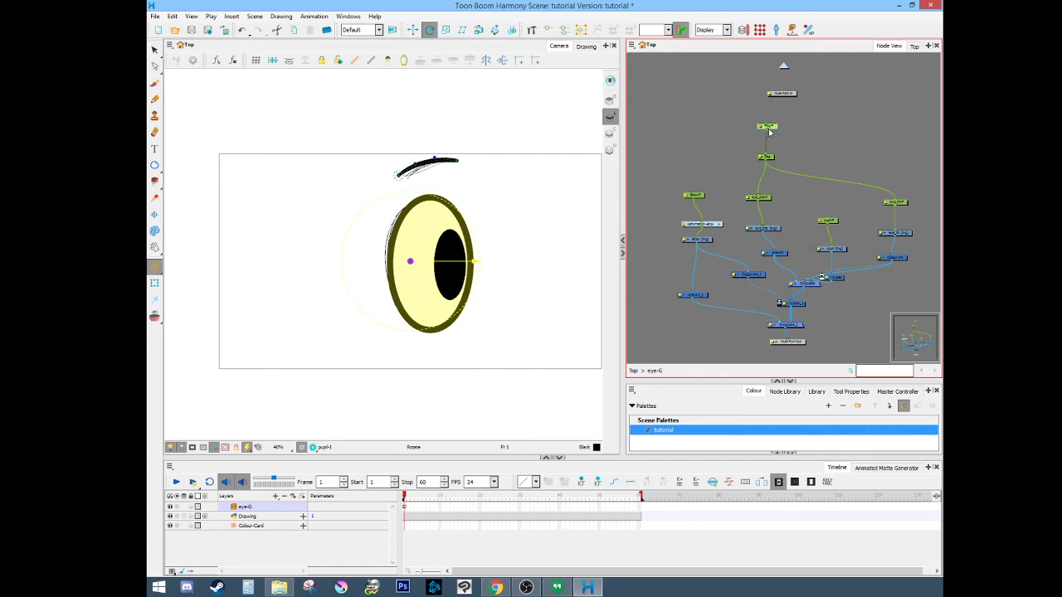
left_click_drag(769, 131, 832, 223)
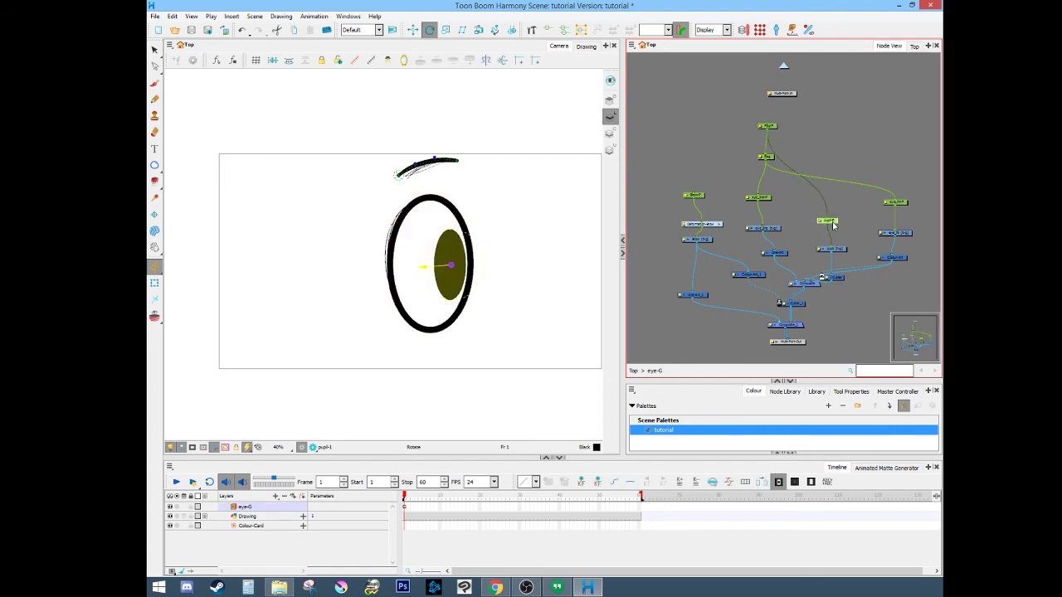
left_click(797, 202)
- Add another parent peg above the eye-and-pupil peg, with Multi-Port-In moved clear, and connect the brow peg to it
left_click(773, 127)
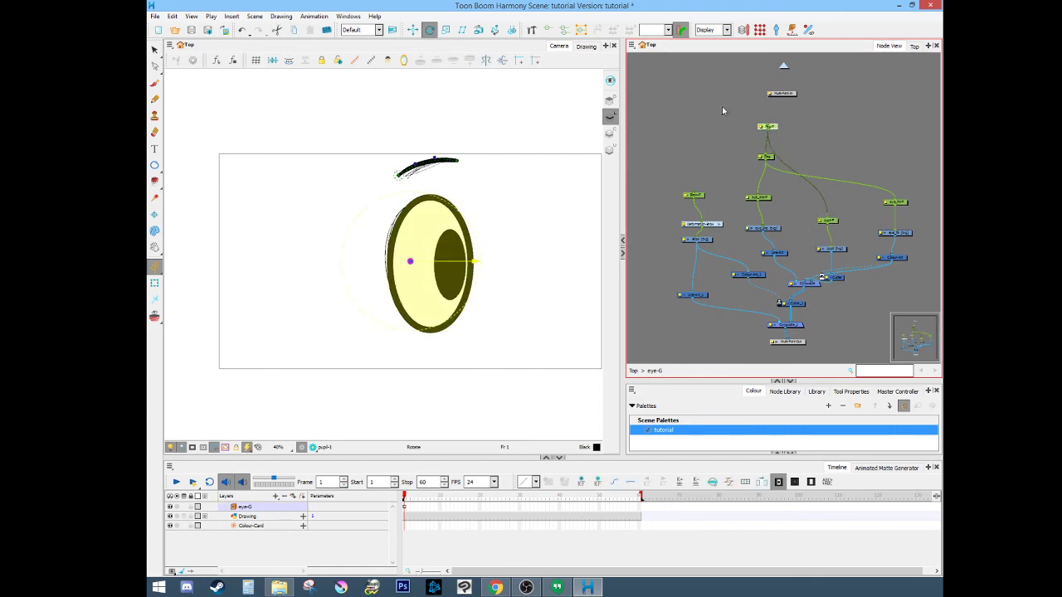
left_click_drag(792, 96, 769, 73)
left_click(774, 128)
key("ctrl+p")
mouse_move(764, 150)
left_mouse_down()
mouse_move(763, 102)
mouse_move(728, 106)
mouse_move(696, 198)
left_mouse_up()
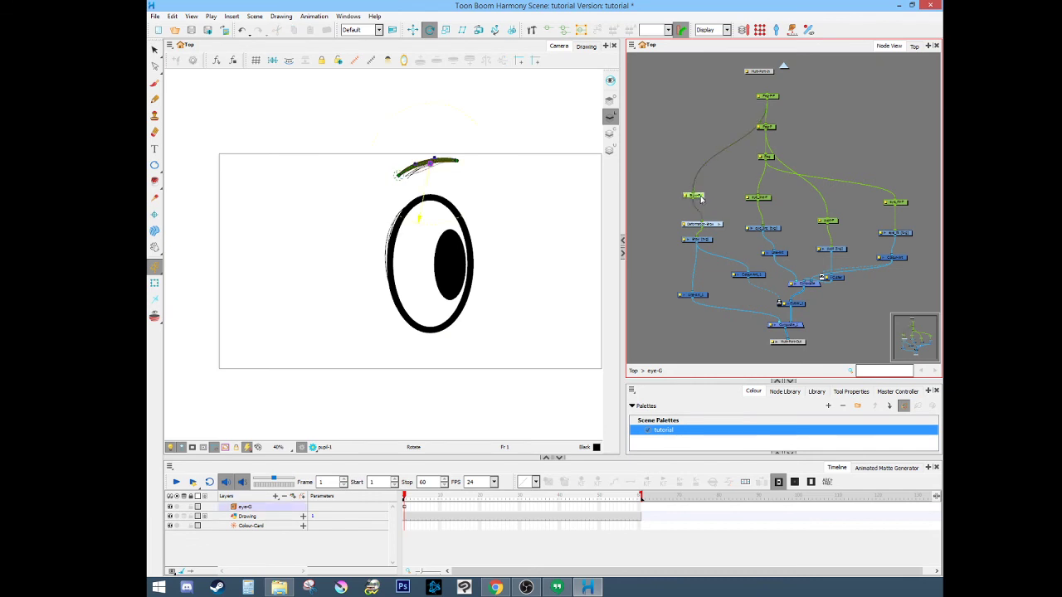
- Check the peg hierarchy with the Transform tool by selecting the parents of the pupil, eye and brow pegs
left_click(156, 285)
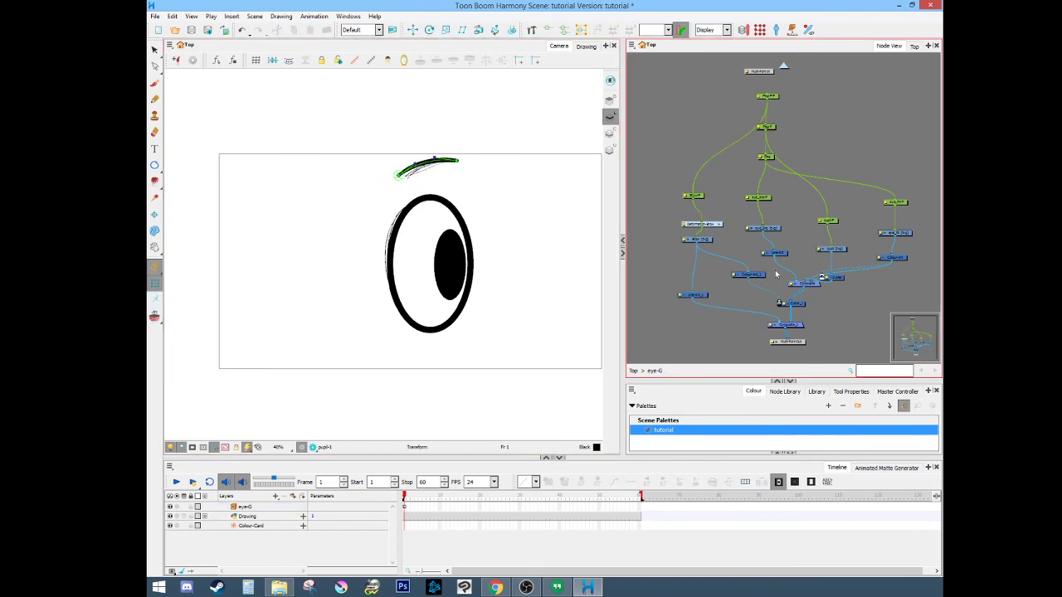
left_click(449, 255)
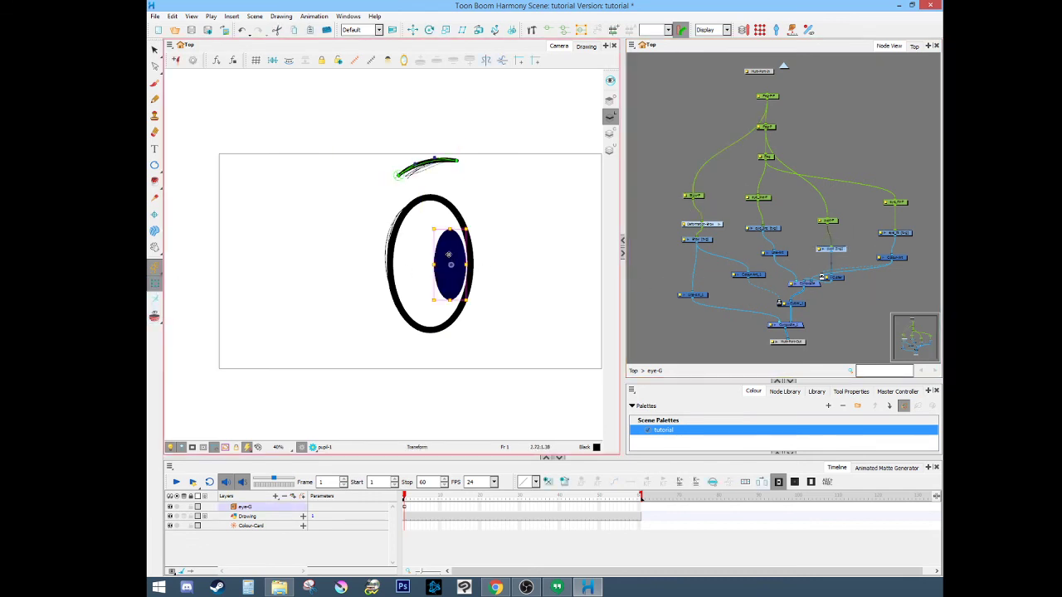
key("b")
key("b")
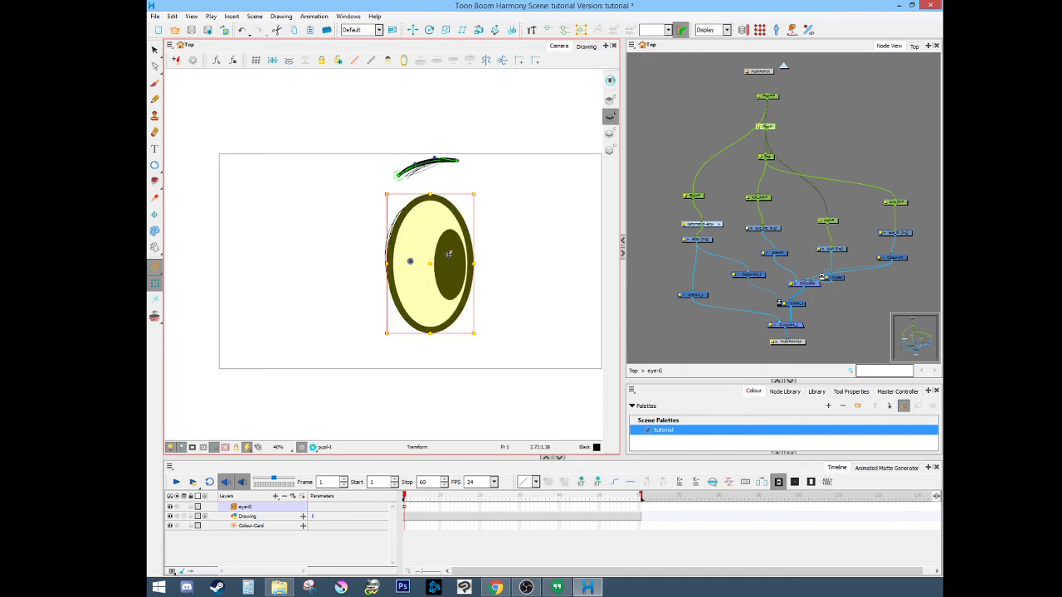
key("b")
left_click(831, 218)
left_click(832, 220)
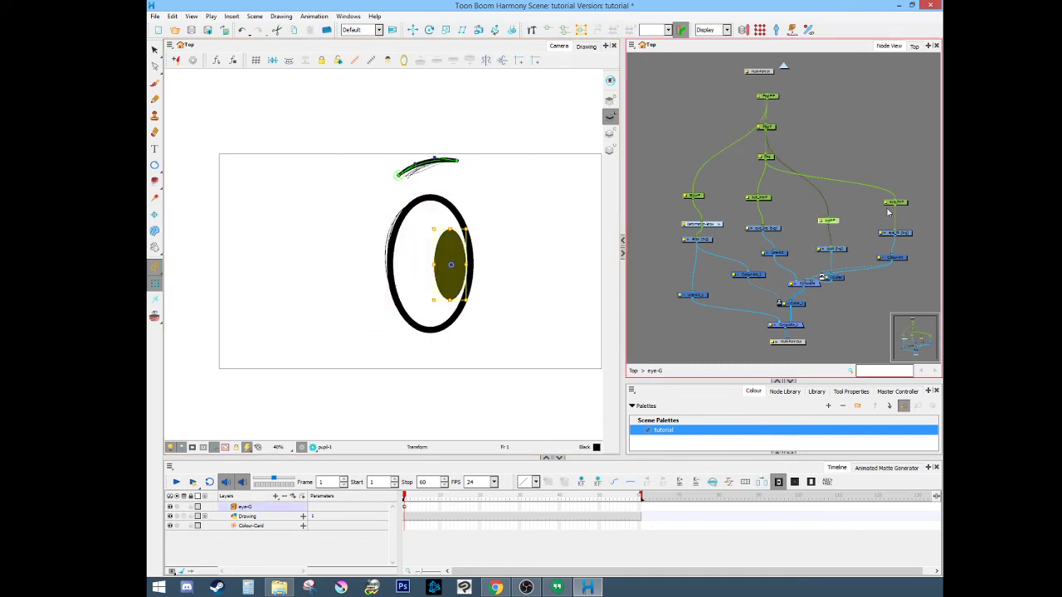
left_click(903, 204)
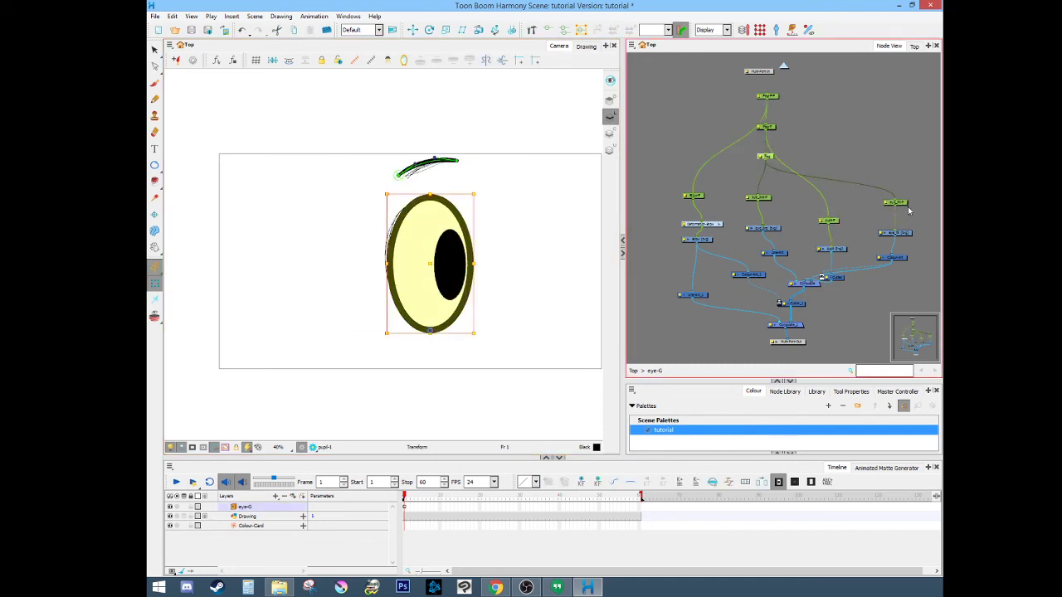
left_click(659, 237)
left_click(700, 197)
key("b")
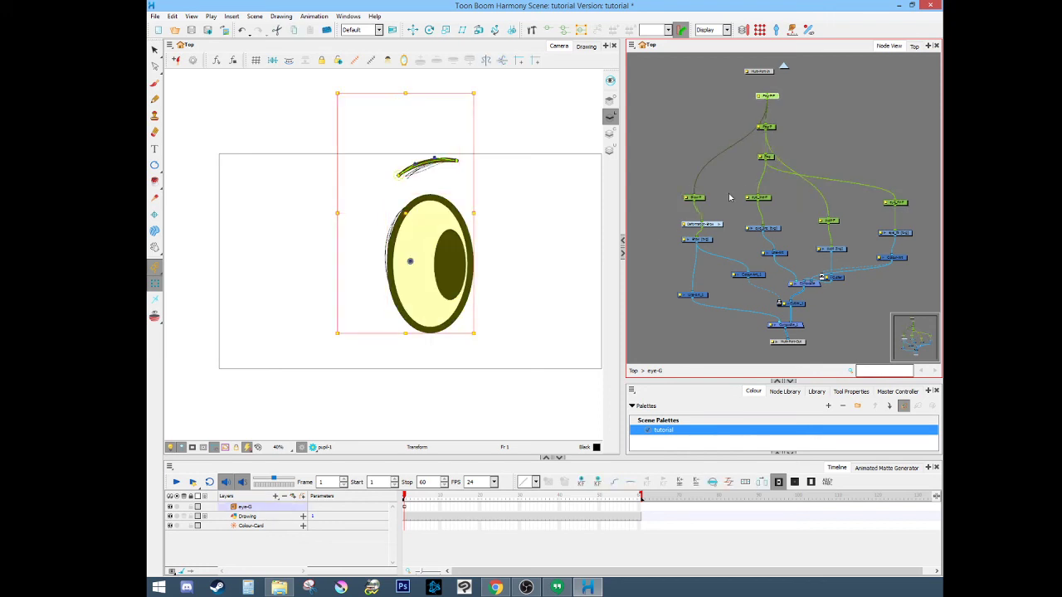
- Connect the Multi-Port-In node to the topmost peg and return to the Top level of the node network
left_click(676, 222)
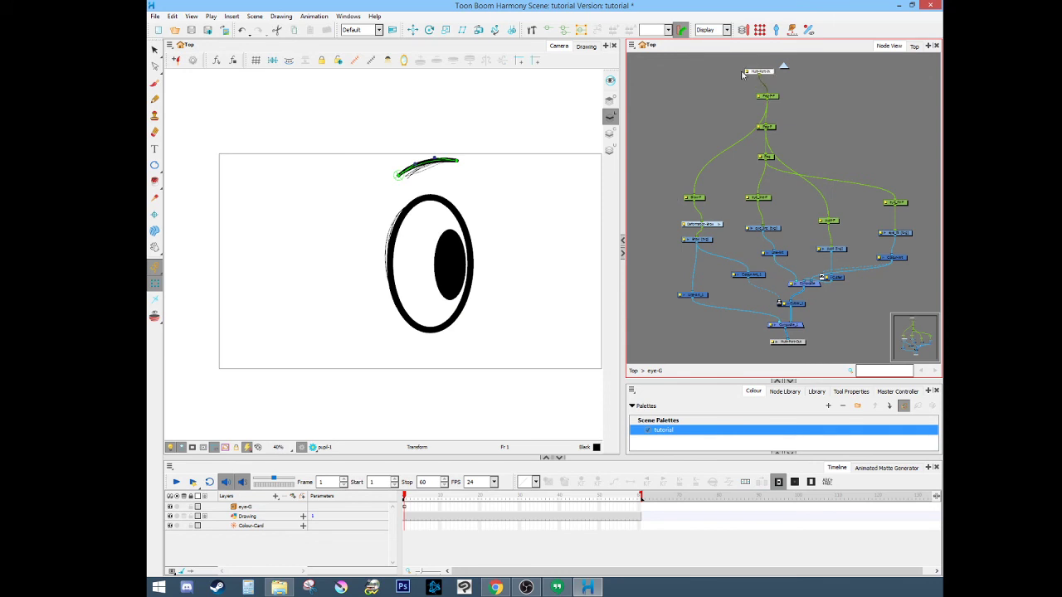
left_click(633, 373)
left_click_drag(739, 250, 676, 268)
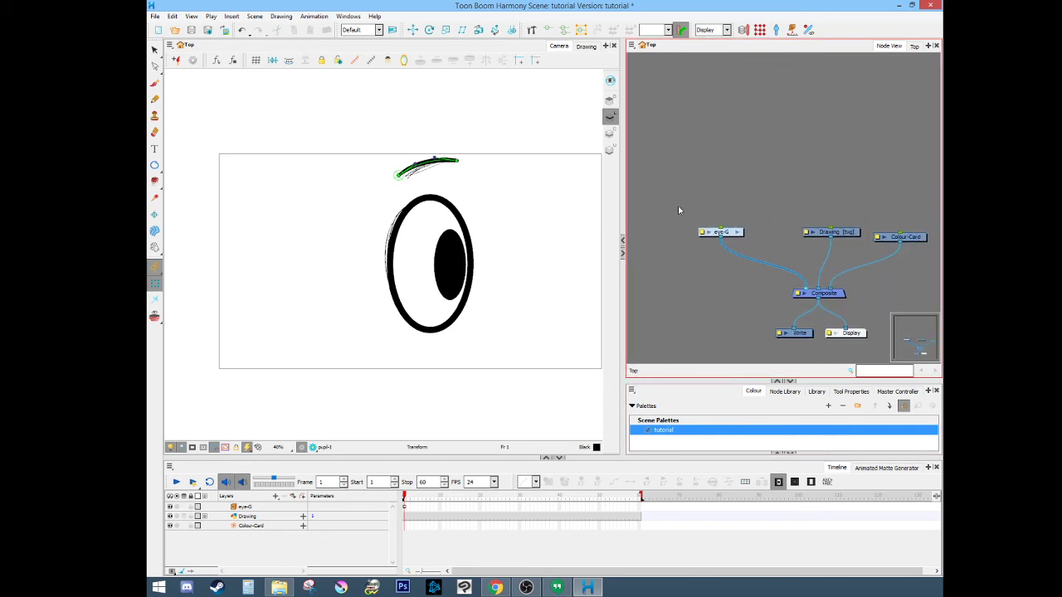
- Add a parent peg to the eye-G group and place it directly above the group node
left_click_drag(681, 210, 764, 266)
key("ctrl+p")
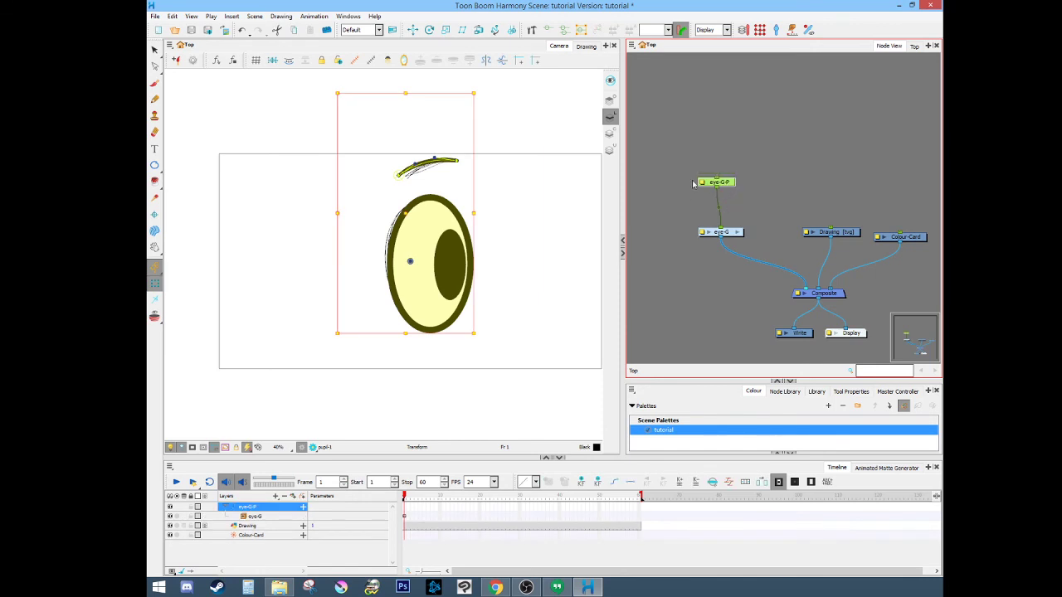
left_click_drag(725, 181, 730, 204)
left_click_drag(666, 187, 743, 247)
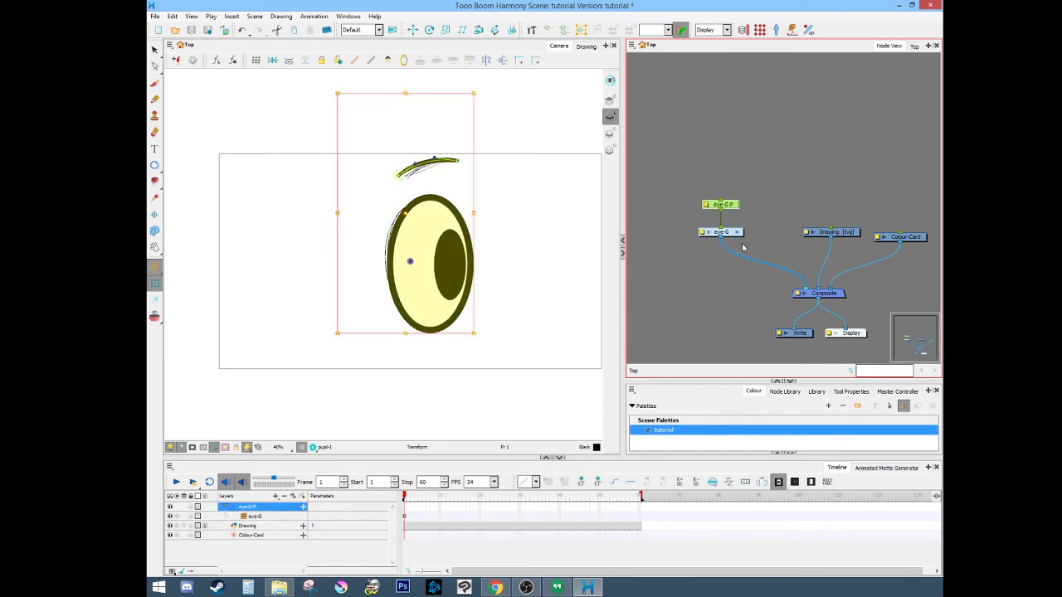
- Set the eye-G-P peg's pivot at the bottom of the eye and deselect it
left_click(429, 29)
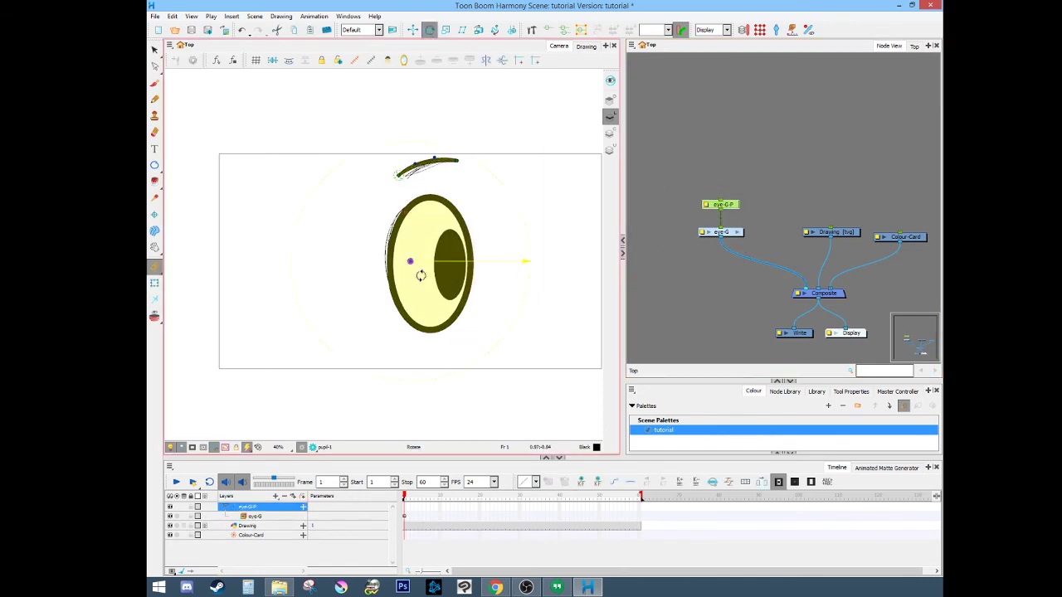
left_click(154, 282)
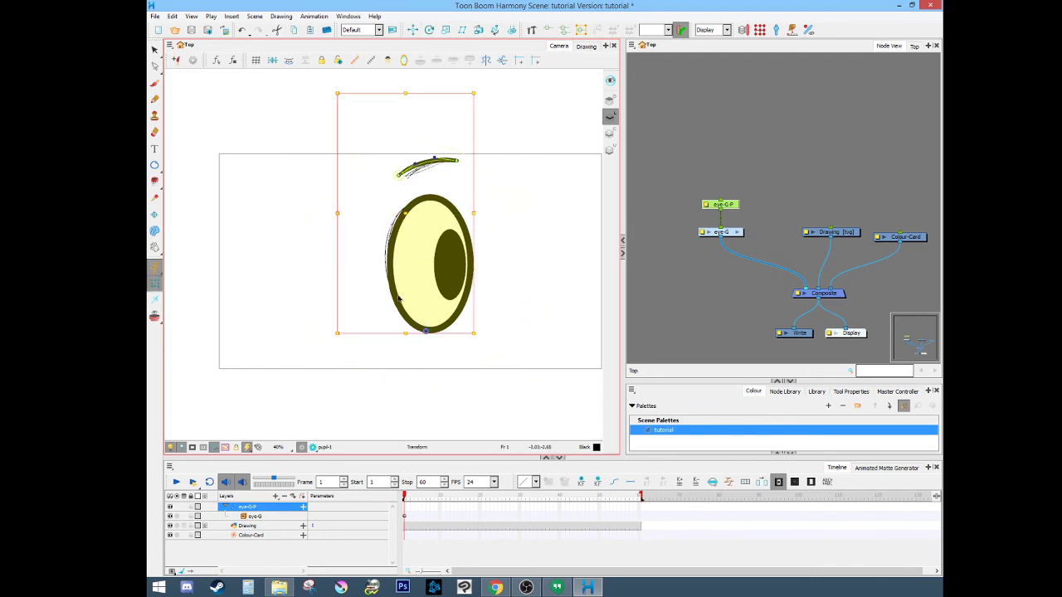
left_click(727, 343)
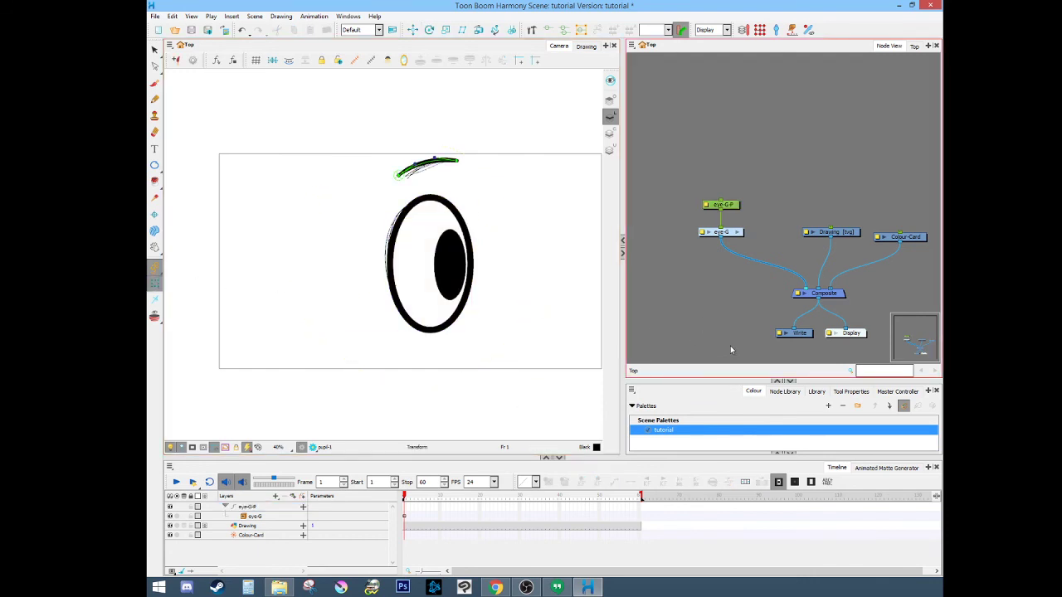
left_click_drag(731, 347, 692, 196)
left_click(722, 339)
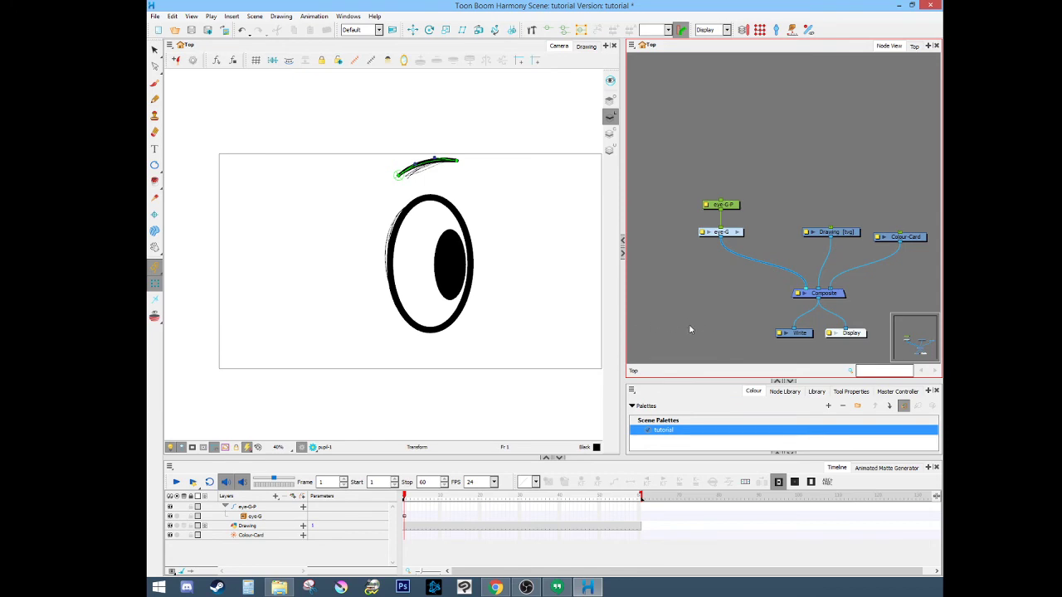